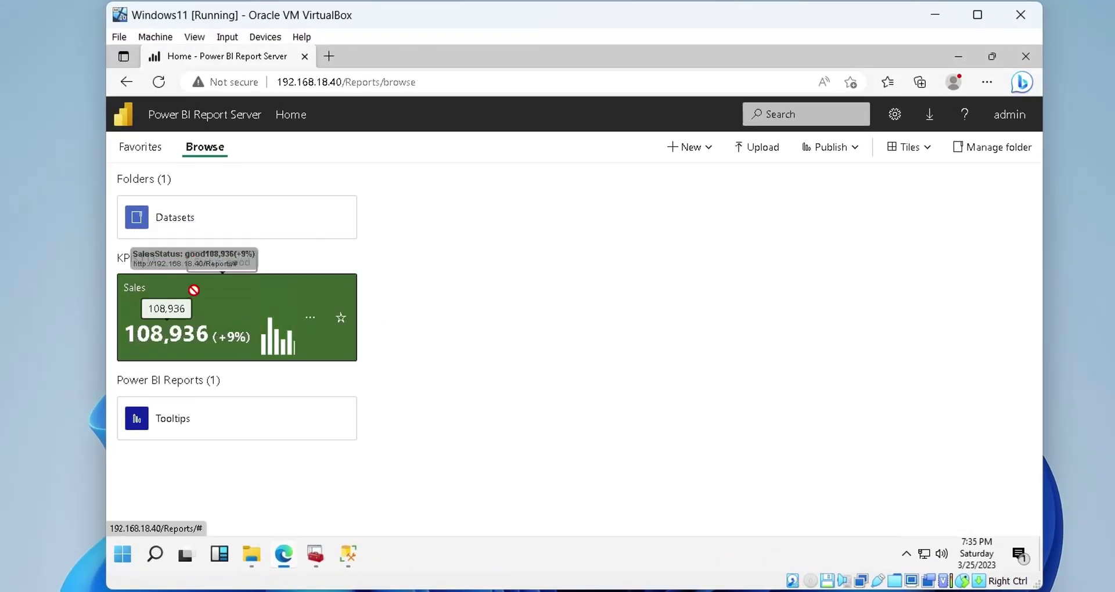
Launch SQL Server 2022 Configuration Manager from a 'config' search and allow it to make changes
left_click_drag(194, 299, 197, 302)
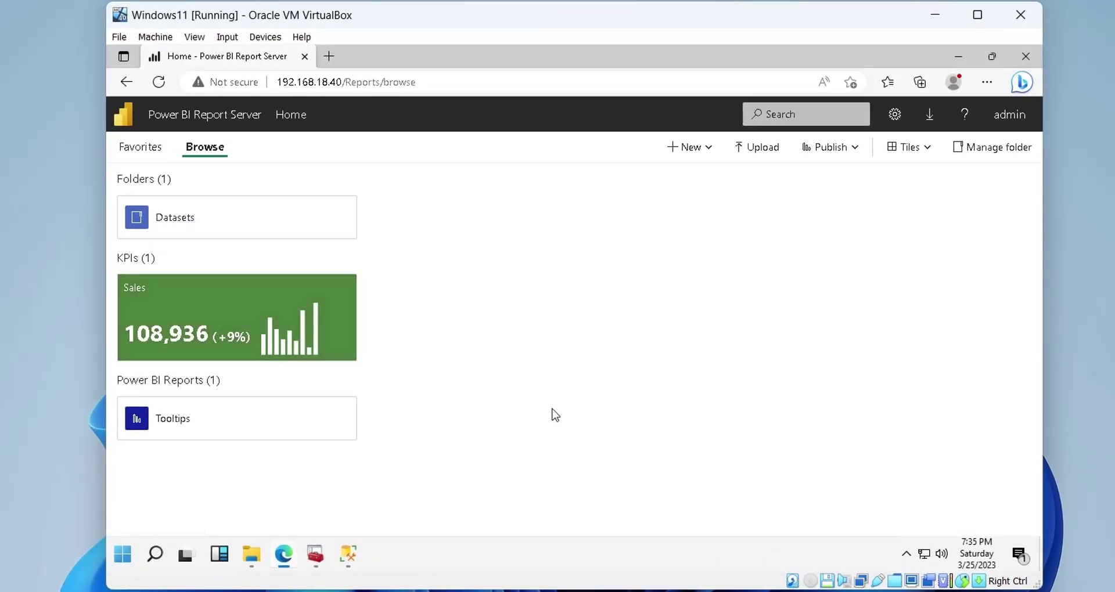
left_click(256, 319)
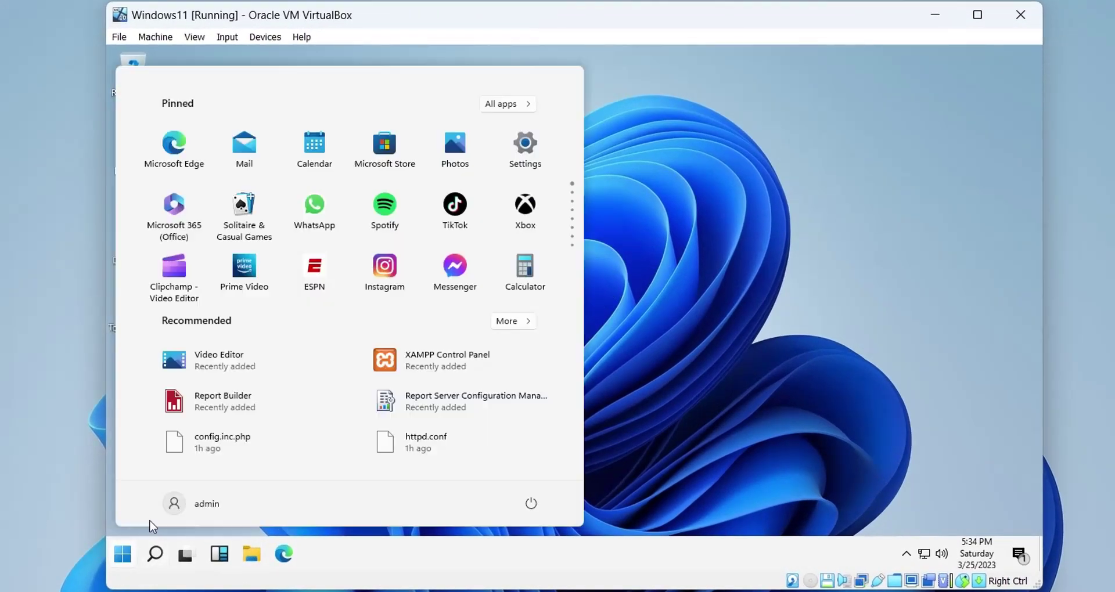
type("config")
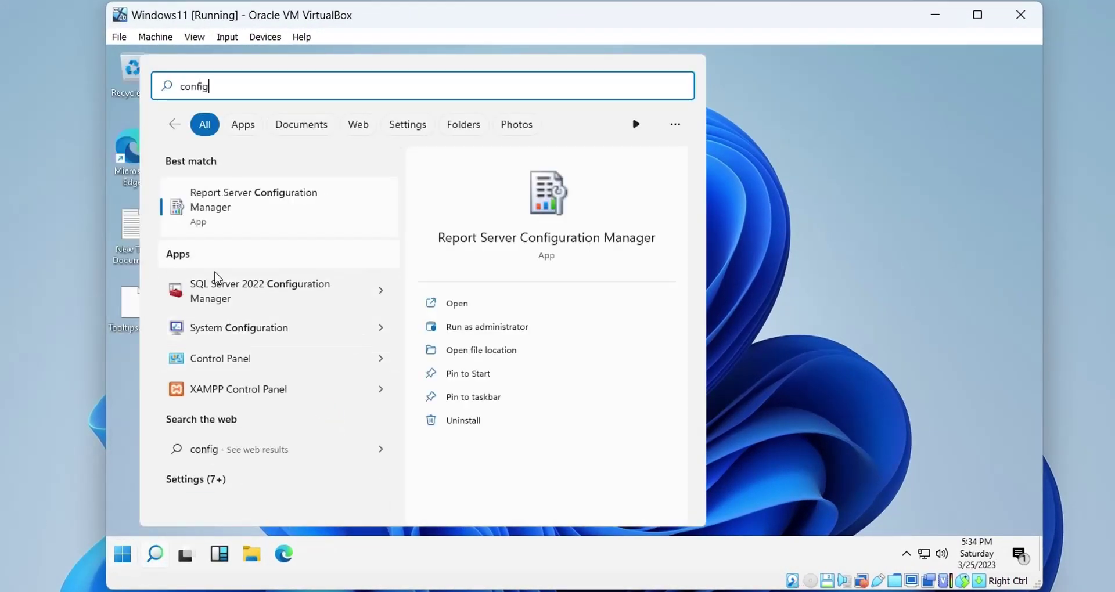
left_click(235, 297)
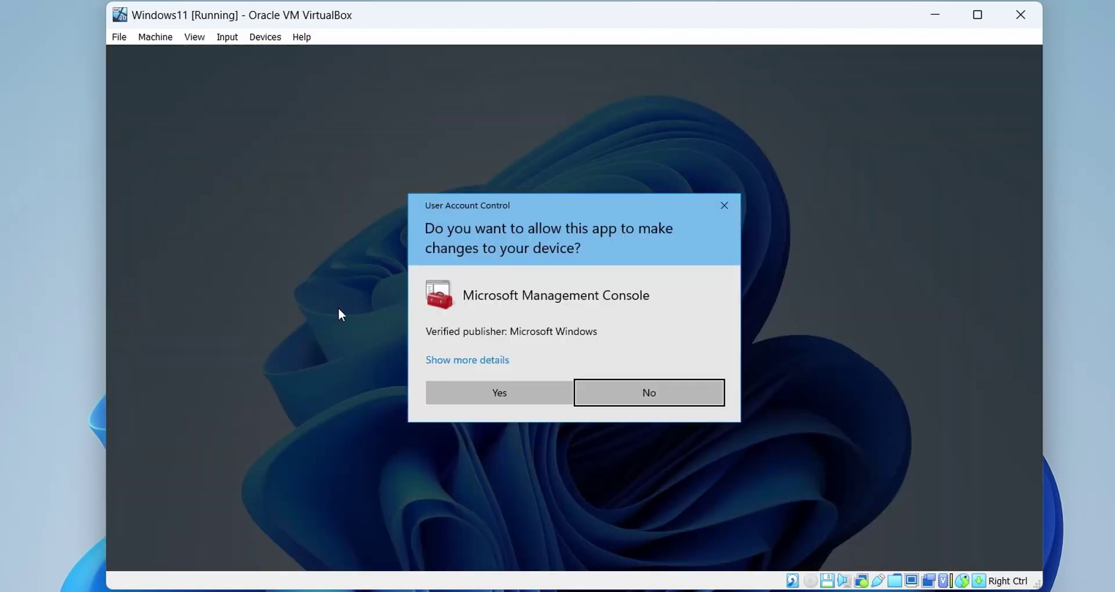
left_click(465, 385)
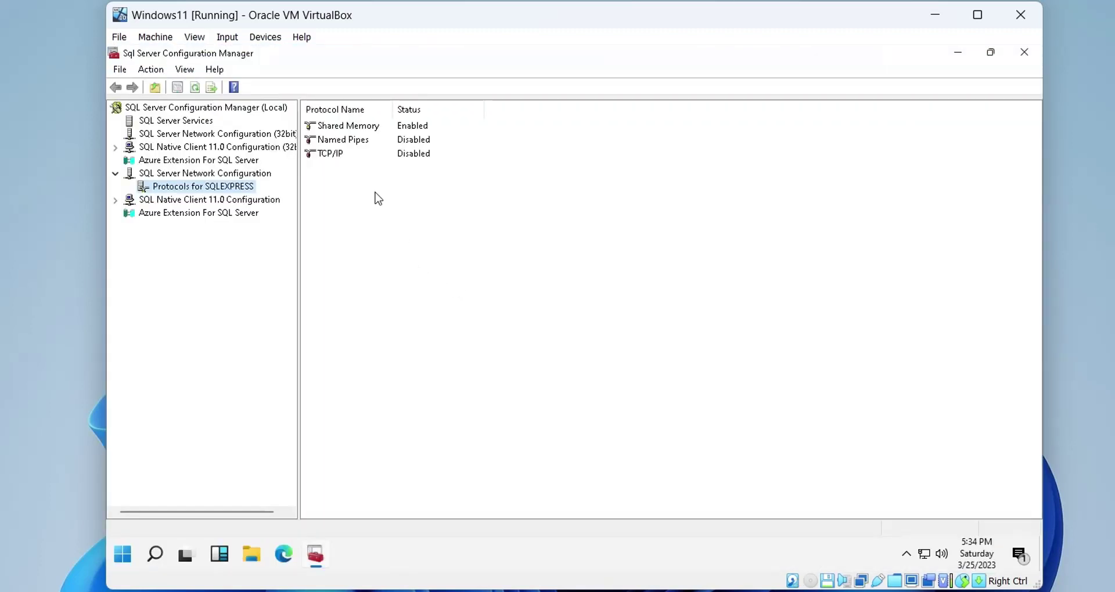
Enable the Named Pipes and TCP/IP protocols for SQLEXPRESS
left_click(194, 123)
left_click(163, 188)
right_click(337, 140)
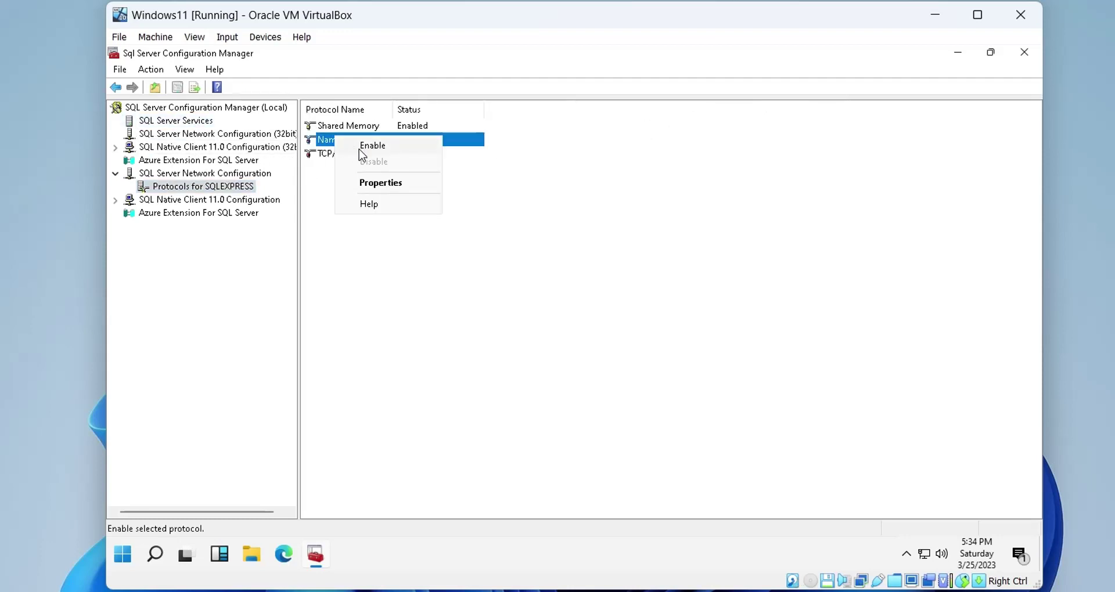
left_click(357, 146)
left_click(671, 331)
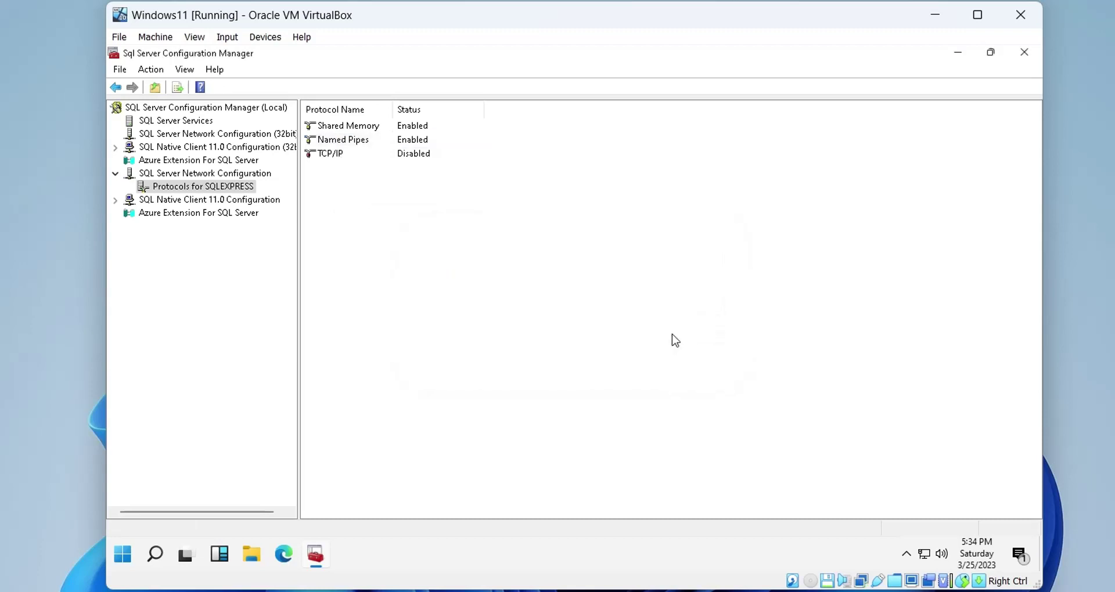
right_click(325, 153)
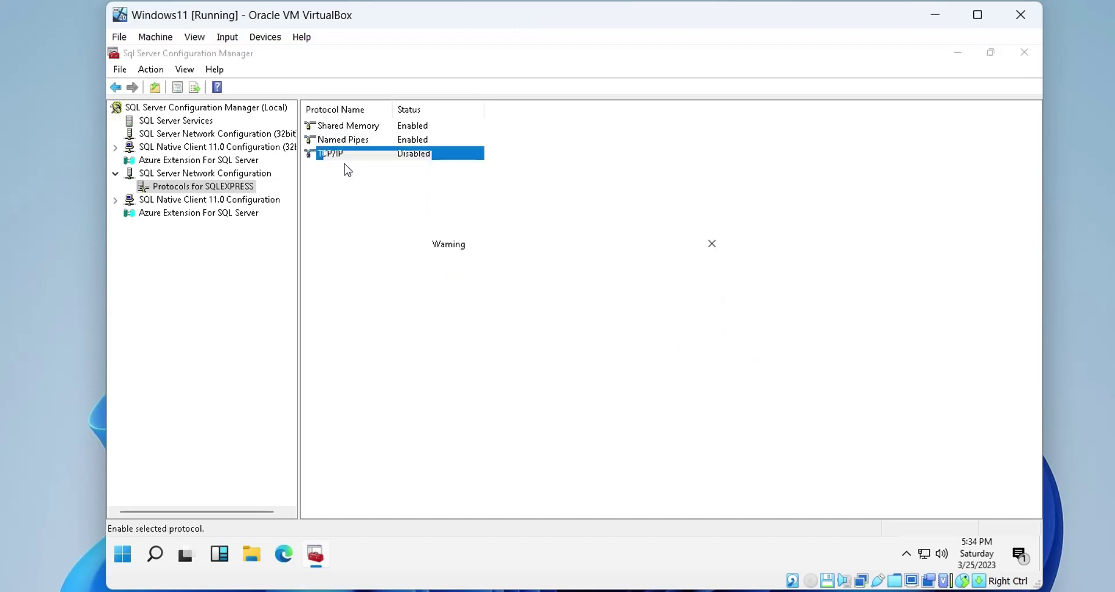
left_click(345, 164)
left_click(681, 329)
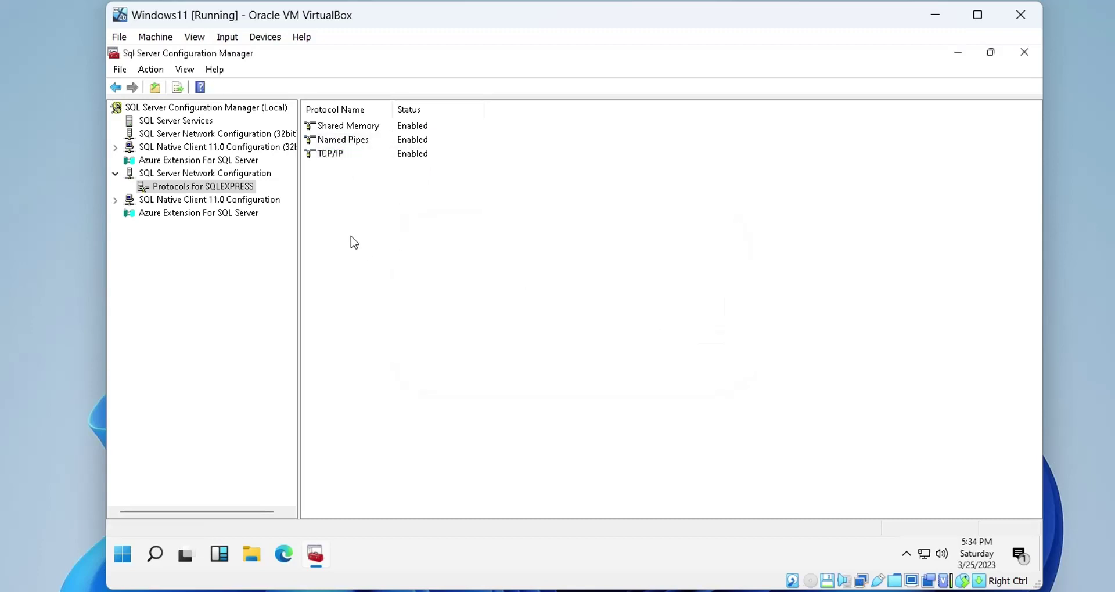
Restart the SQL Server service under SQL Server Services
left_click(187, 124)
right_click(318, 126)
left_click(351, 196)
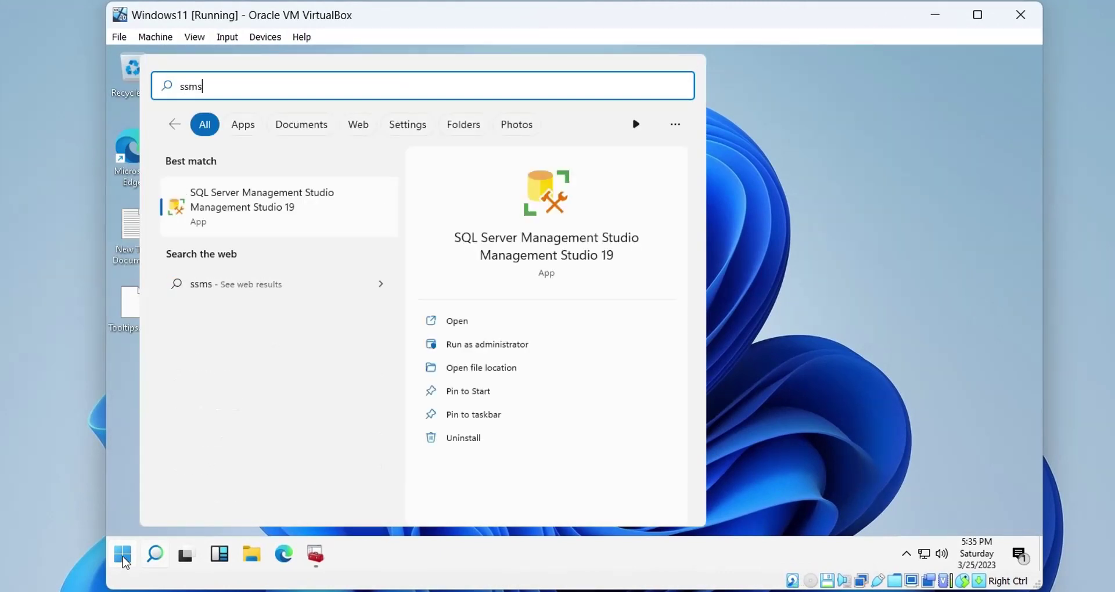
Open SSMS, connect to WINDOWS11\SQLEXPRESS with Windows Authentication, and expand Databases
left_click(206, 207)
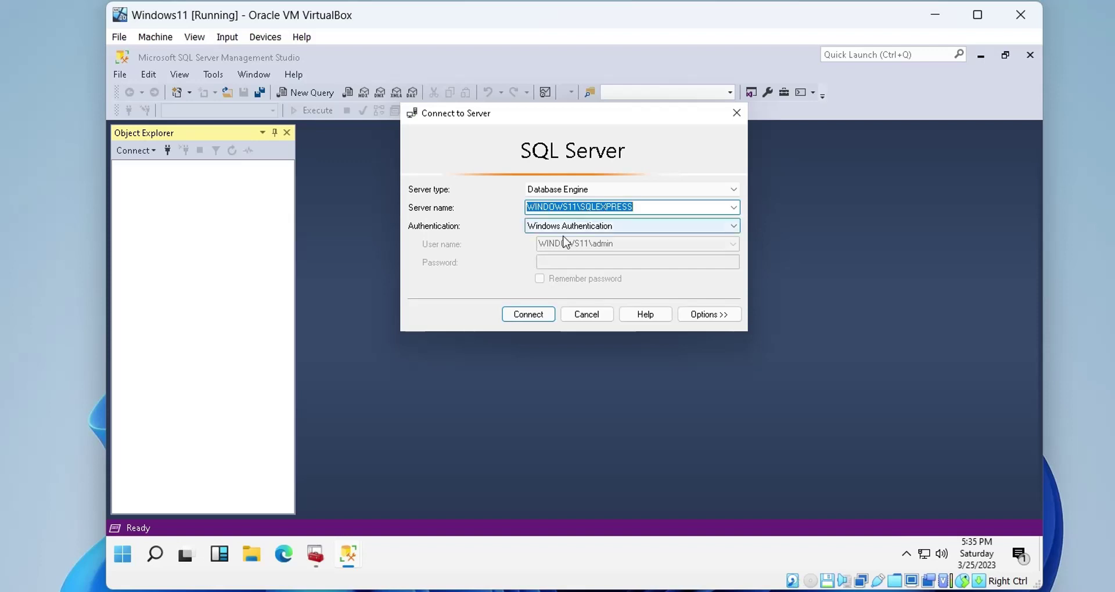
left_click(530, 315)
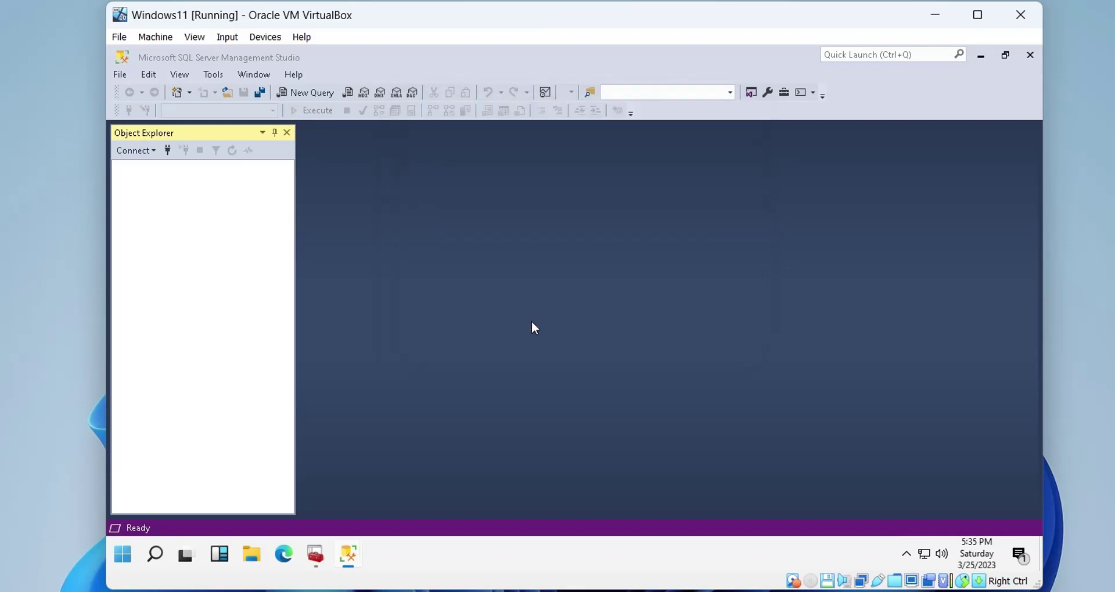
left_click(135, 182)
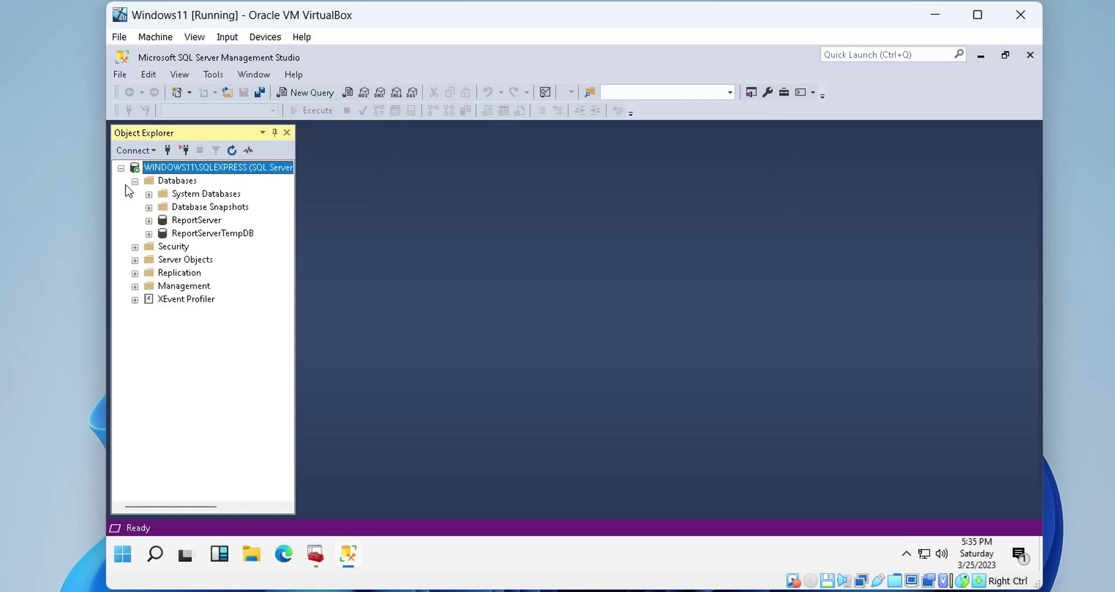
Add a new database named xyz_corp under the Databases folder
left_click(168, 184)
right_click(168, 184)
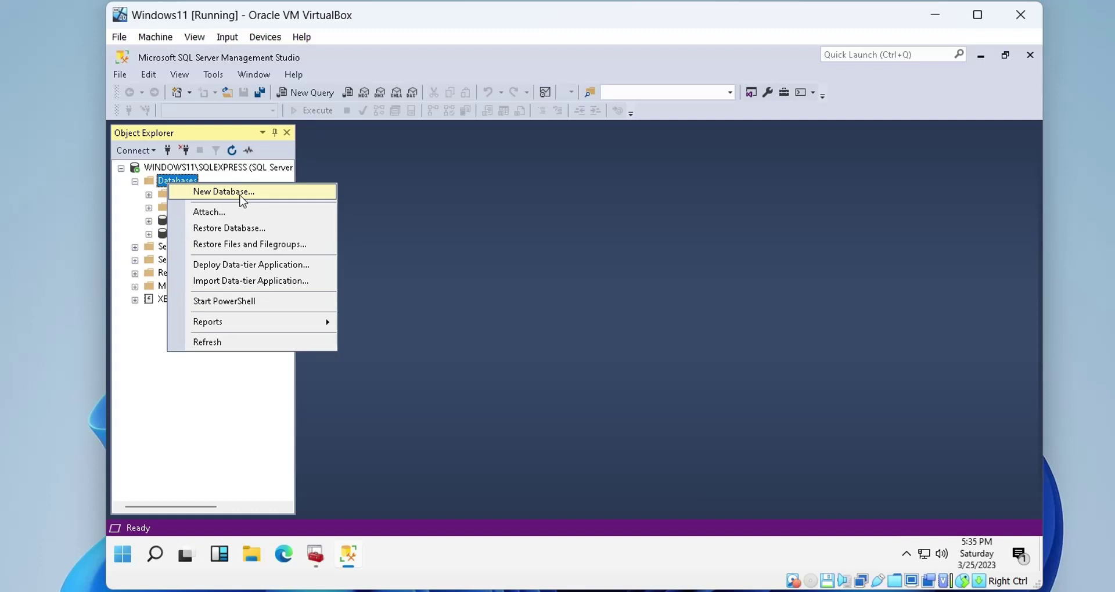
left_click(243, 197)
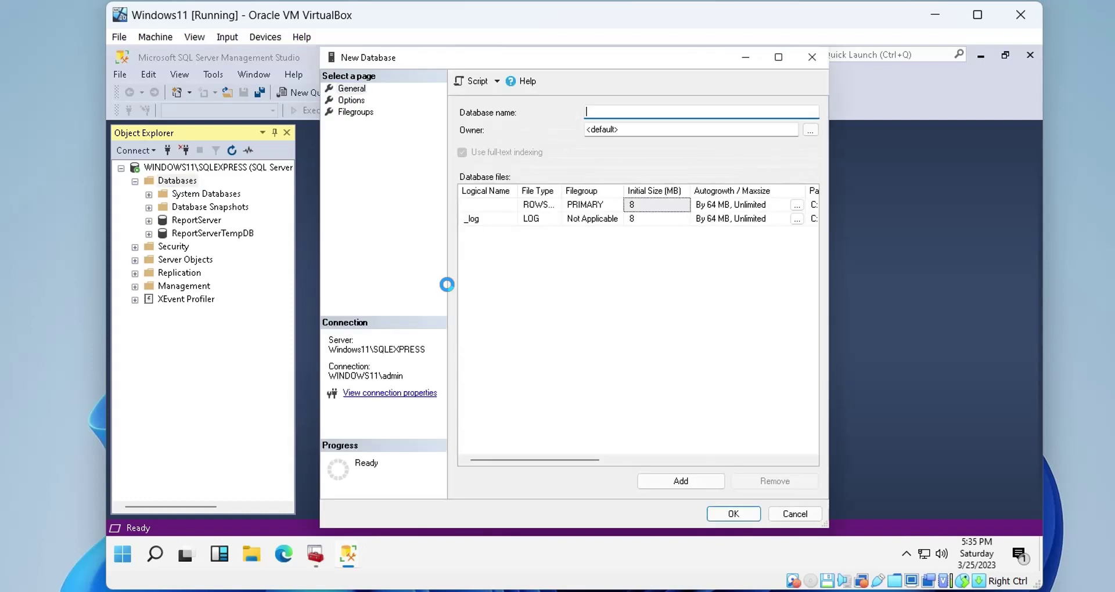
type("xyz")
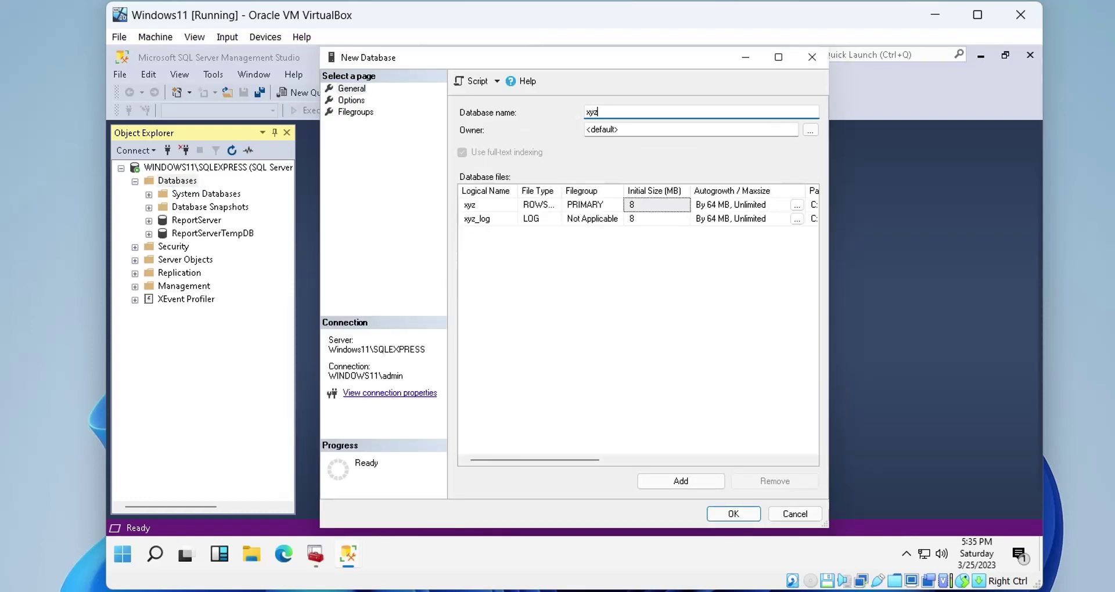
type("_corp")
left_click(717, 518)
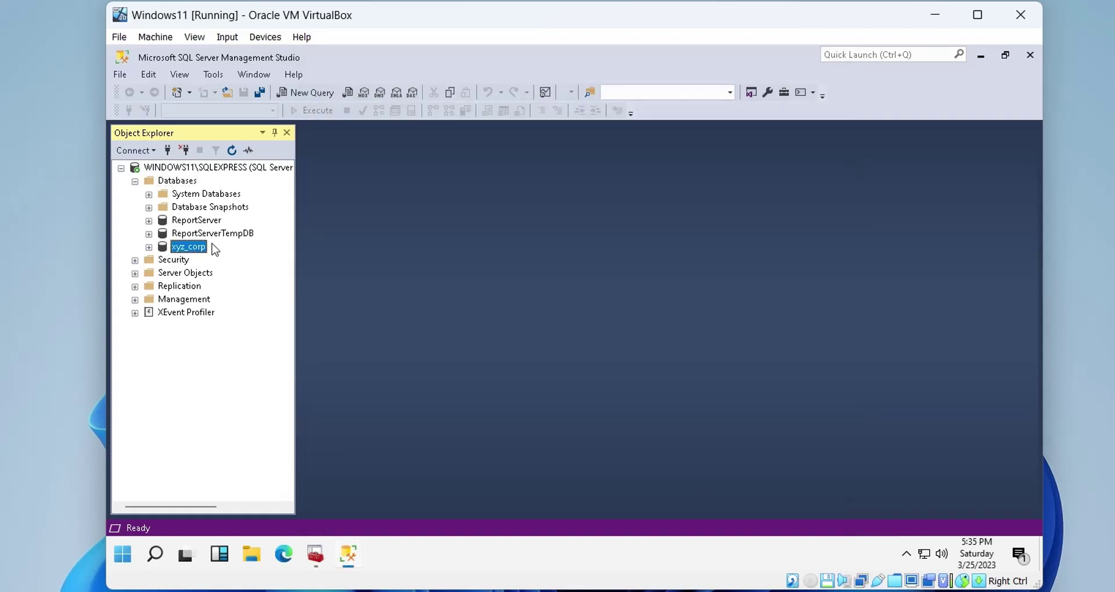
Create login xyz with SQL Server authentication, a password, and no forced password change
left_click(135, 260)
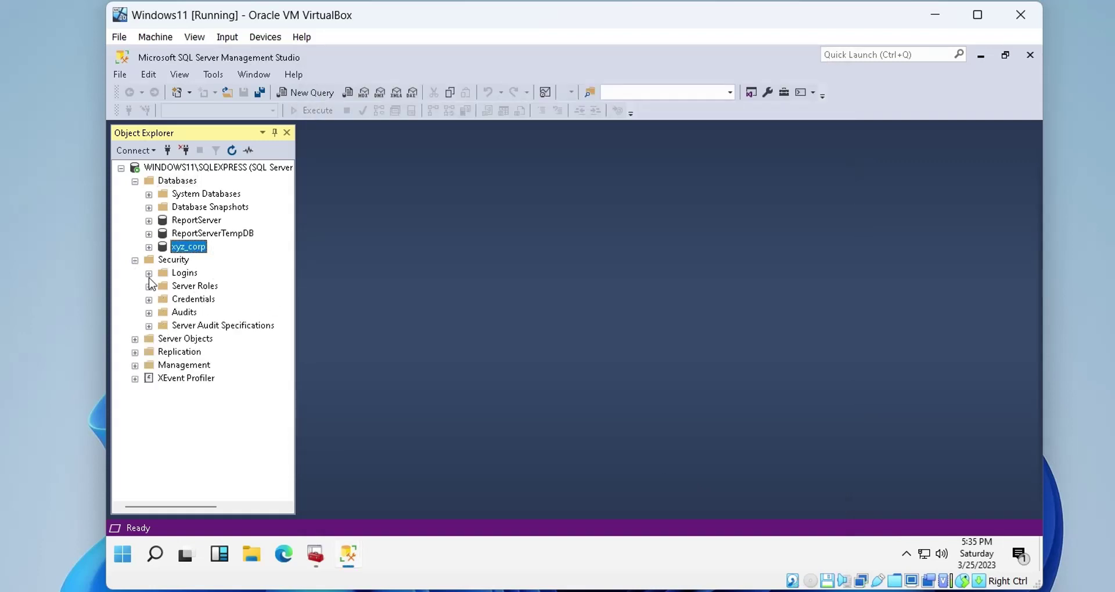
right_click(181, 273)
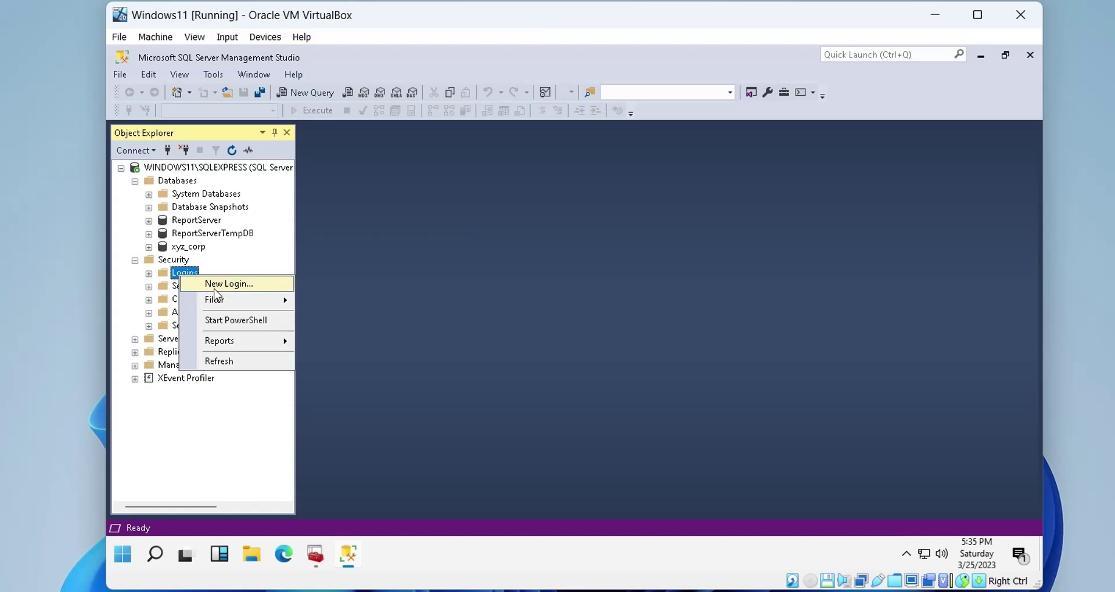
left_click(223, 283)
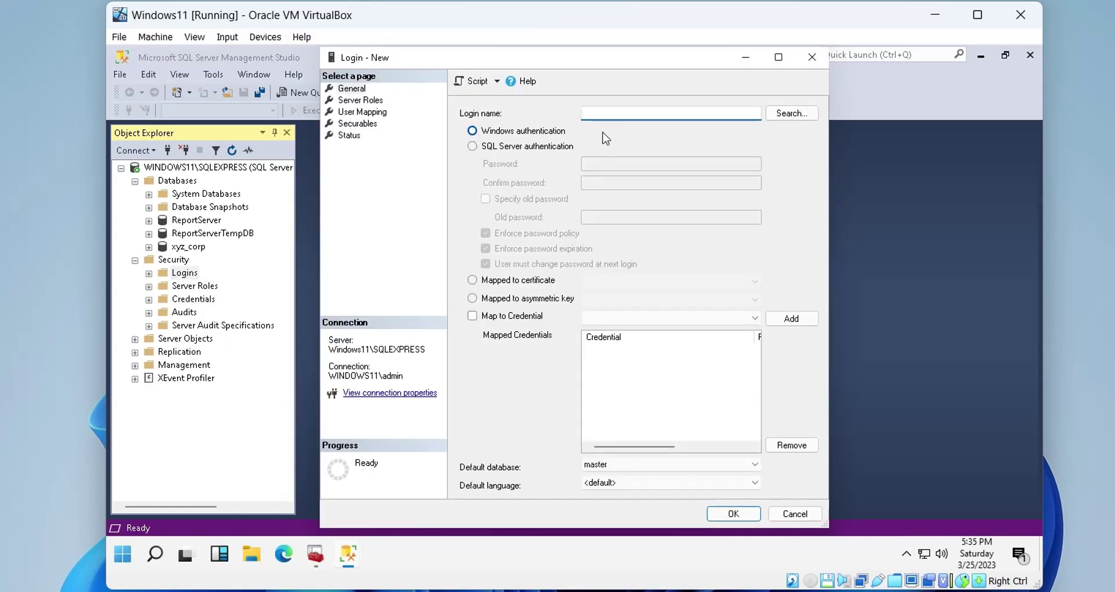
type("xyz")
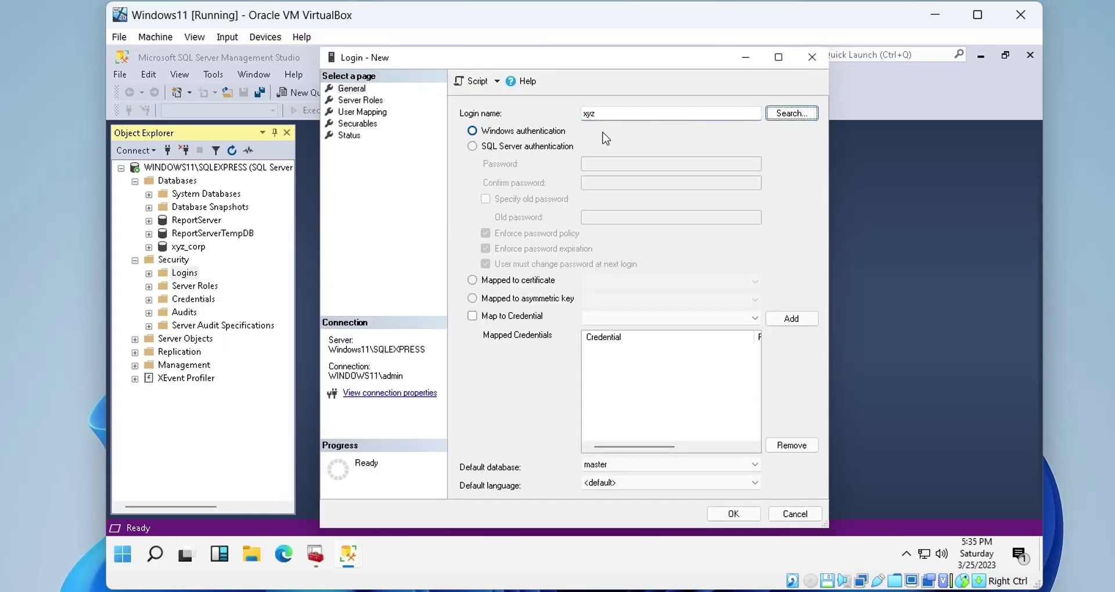
left_click(474, 147)
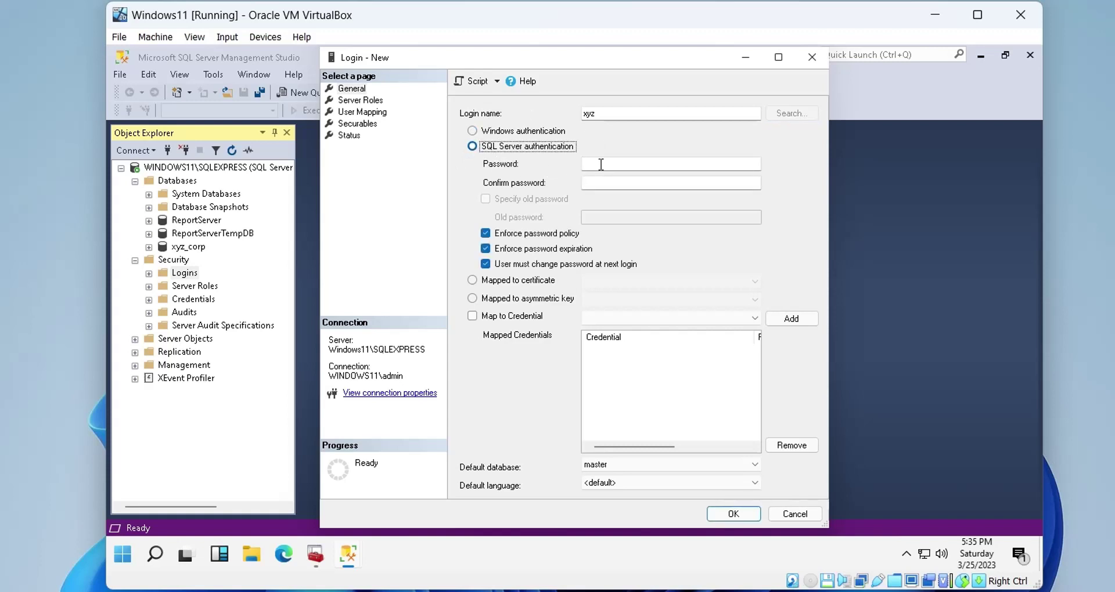
left_click(601, 164)
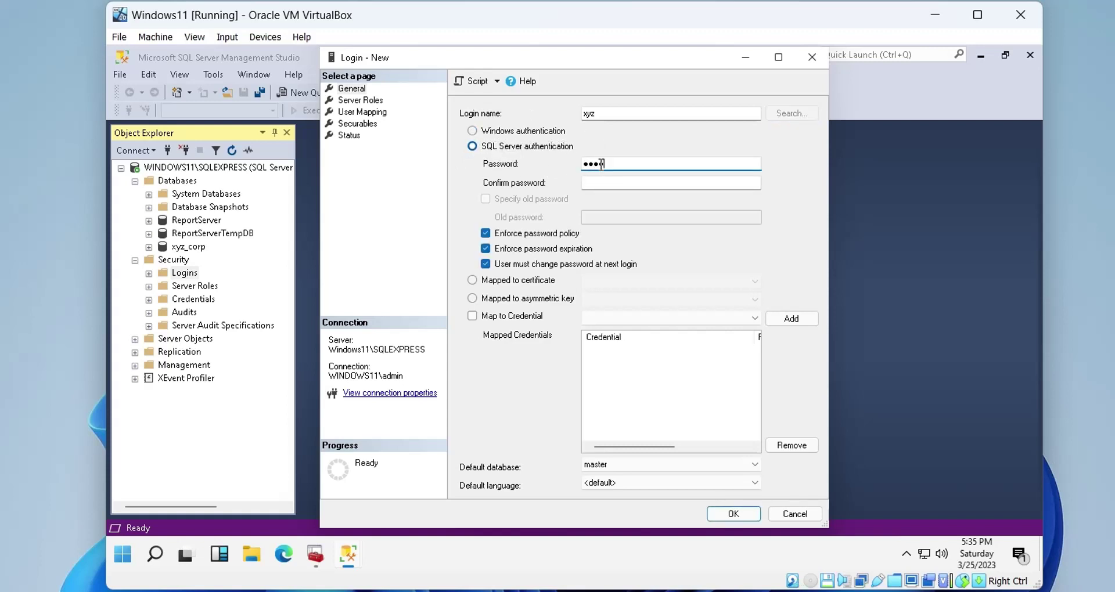
key("Tab")
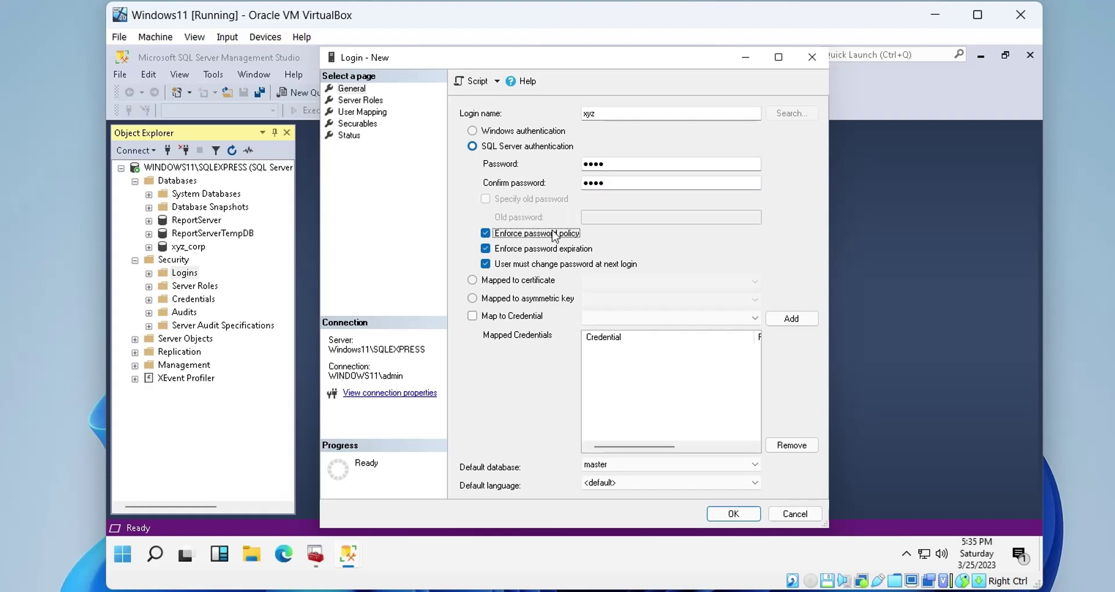
left_click(487, 264)
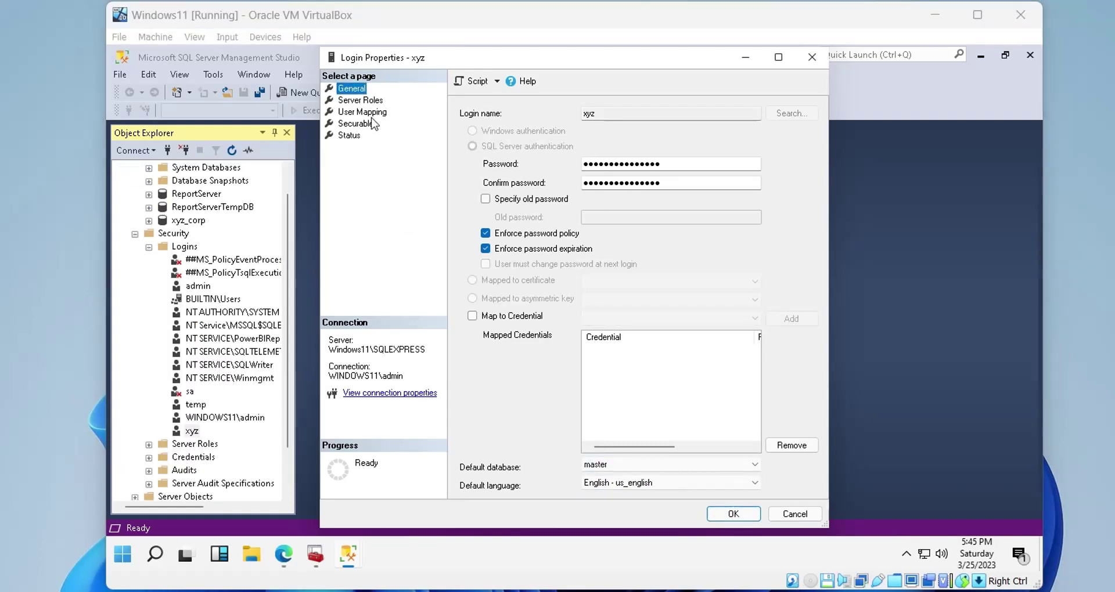
Map the login to the xyz_corp database as a user and save it
left_click(370, 118)
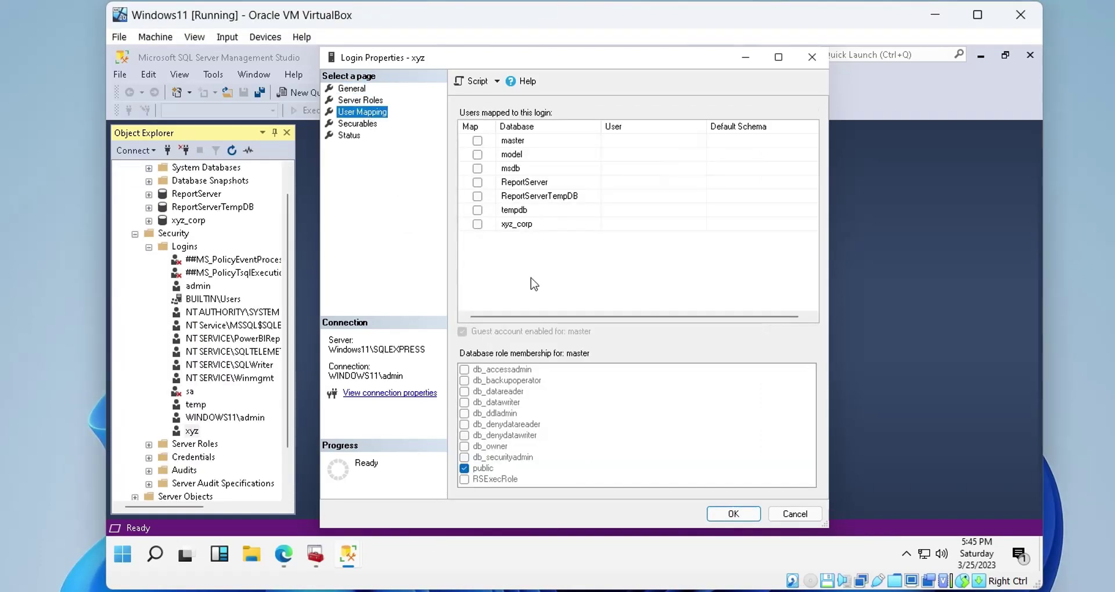
left_click(477, 224)
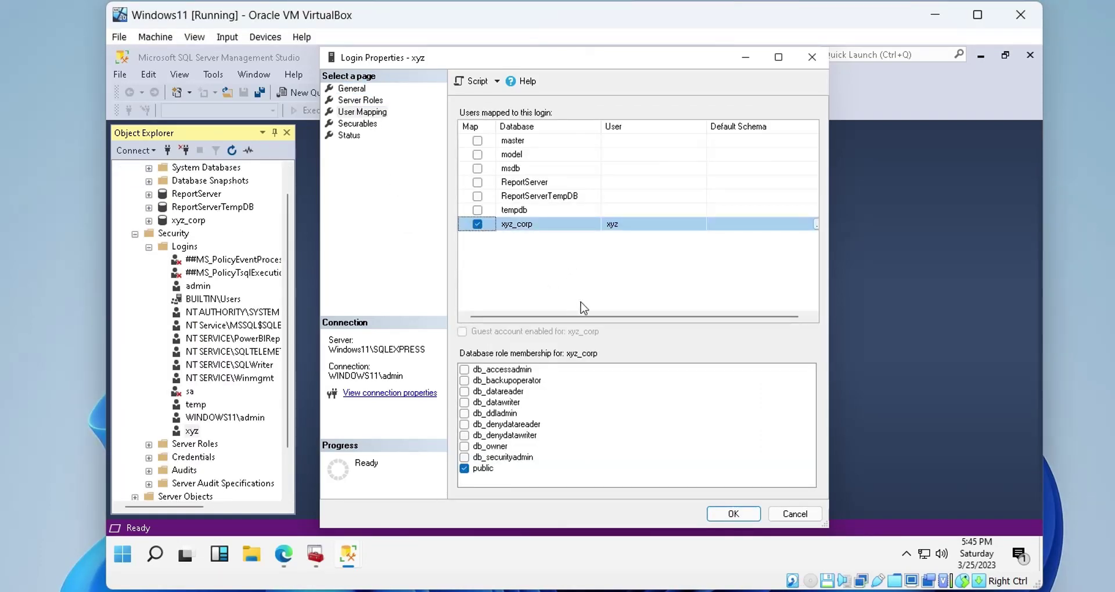
left_click(731, 515)
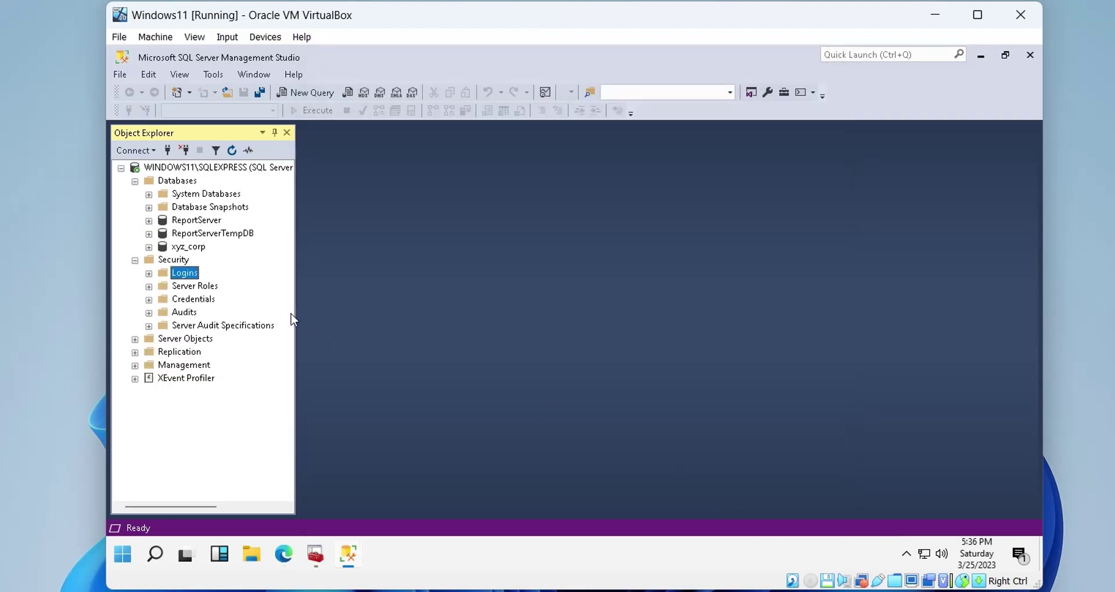
Disconnect from WINDOWS11\SQLEXPRESS and open a new Database Engine connection
right_click(205, 171)
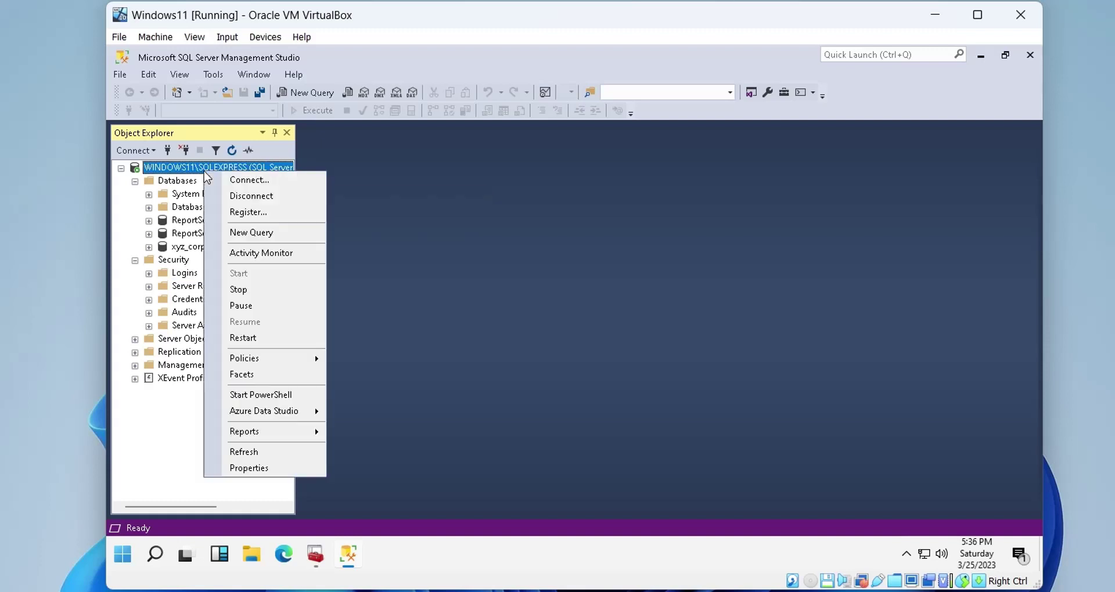
left_click(231, 195)
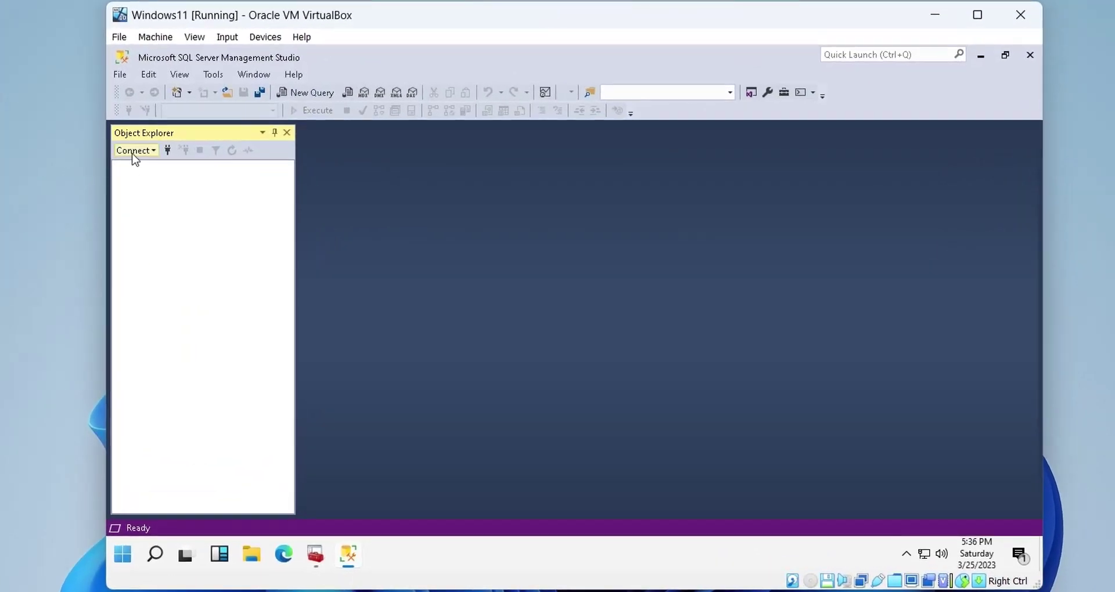
left_click(134, 151)
left_click(139, 167)
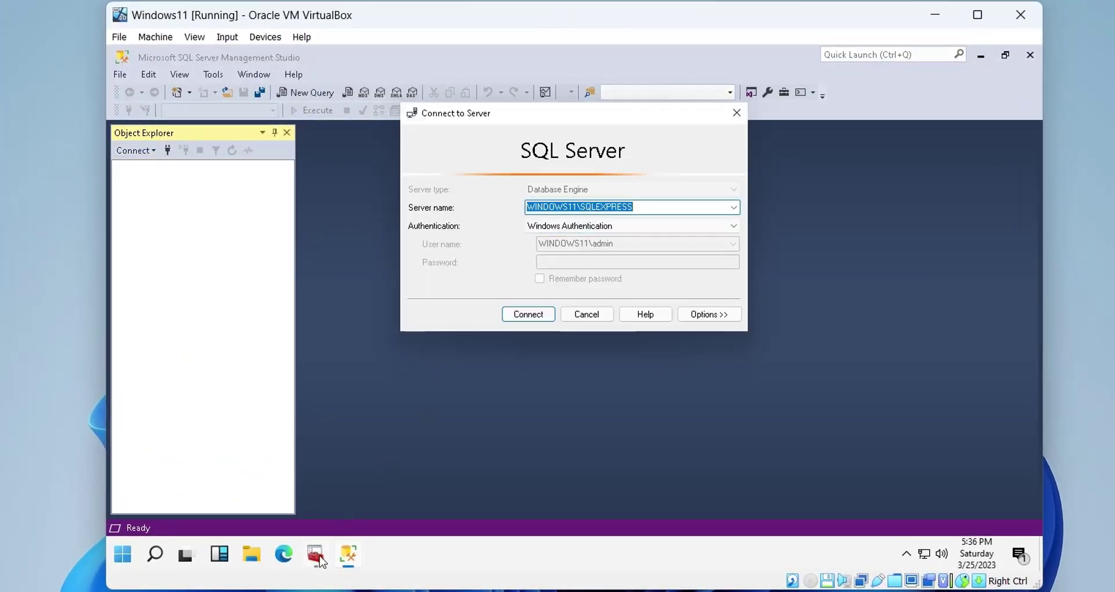
In Configuration Manager, view and close the SQL Server service properties
left_click(317, 557)
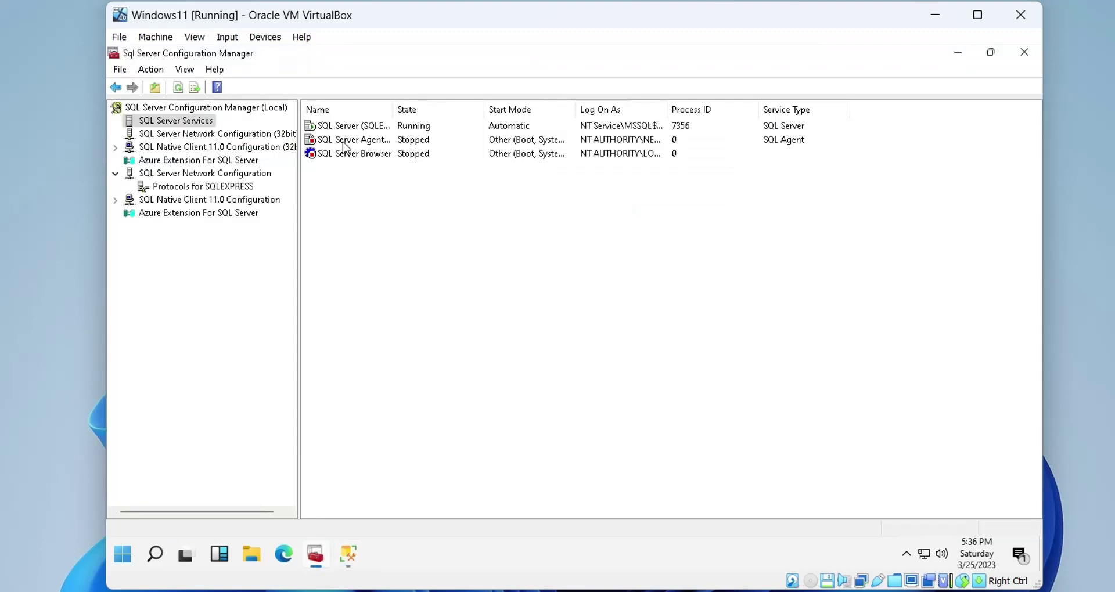
right_click(335, 132)
left_click(371, 219)
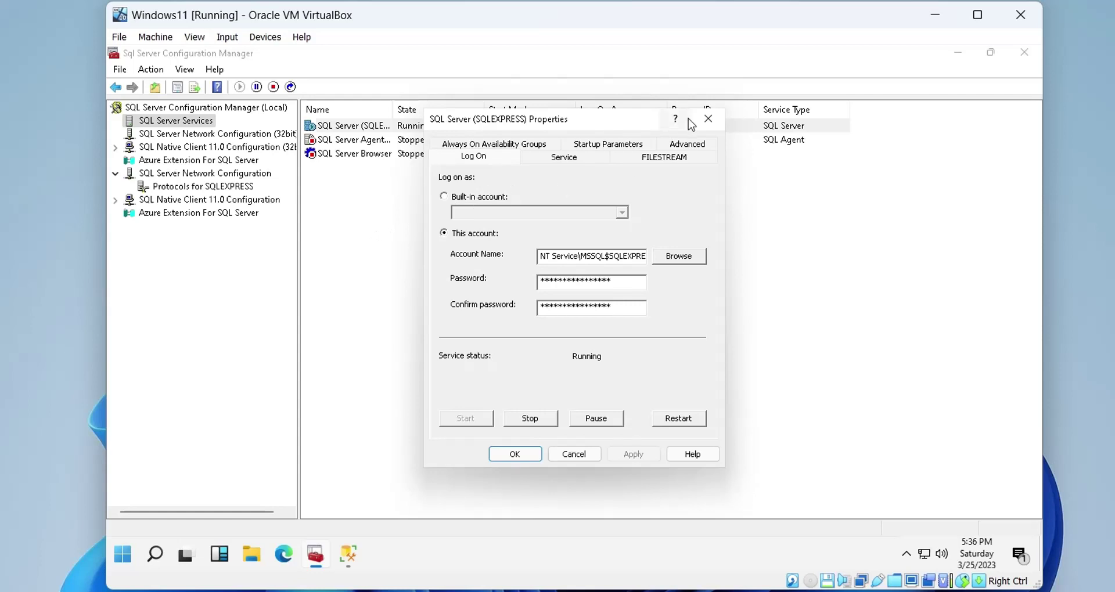
left_click(704, 115)
Find and copy the IP4 address 127.0.0.1 in the SQLEXPRESS TCP/IP properties
left_click(202, 186)
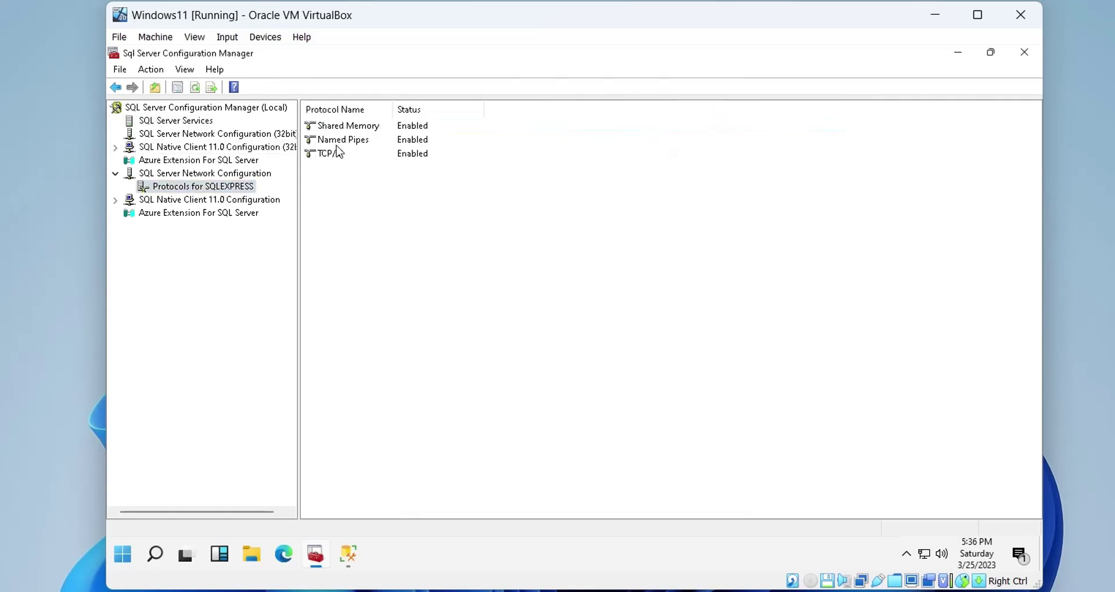
right_click(331, 157)
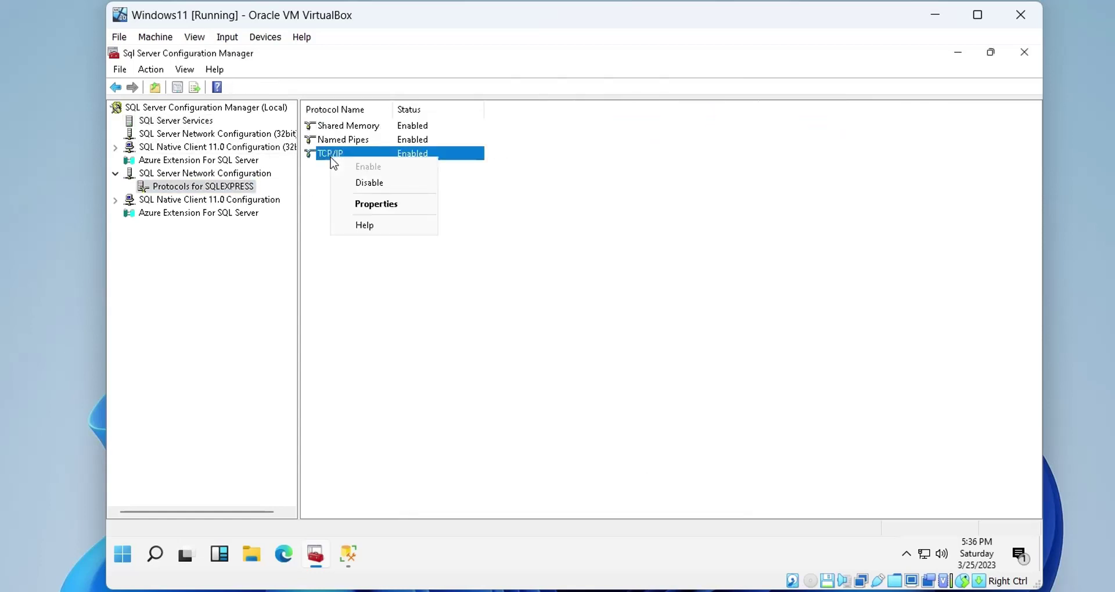
left_click(356, 203)
left_click(501, 143)
scroll(597, 293, "down", 3)
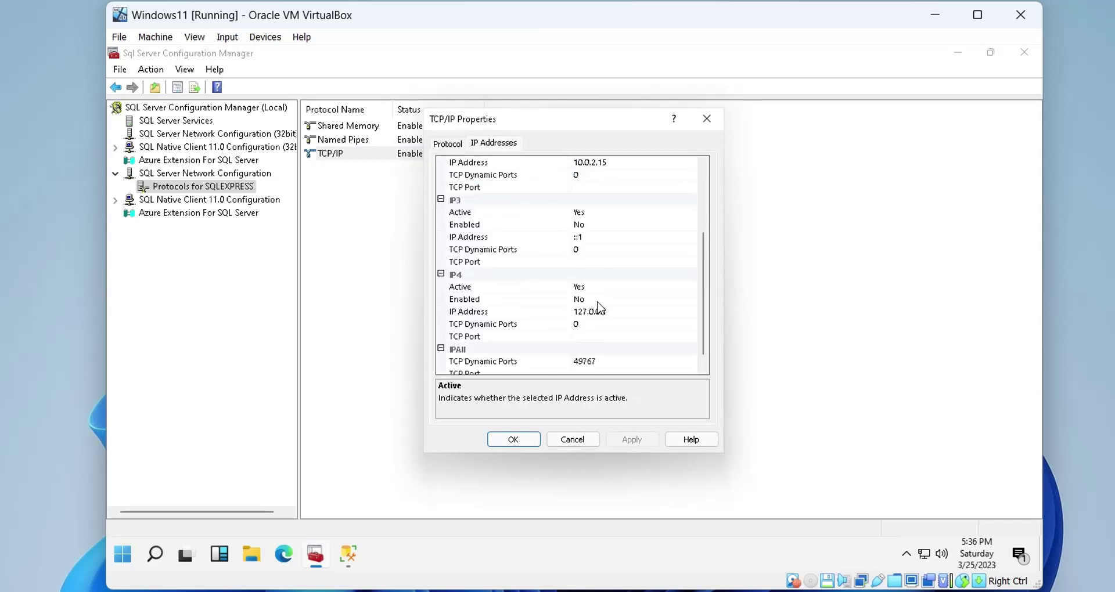
left_click(605, 316)
left_click(608, 312)
key("ctrl+c")
Replace the WINDOWS11 machine name in the server name with 127.0.0.1
left_click(348, 555)
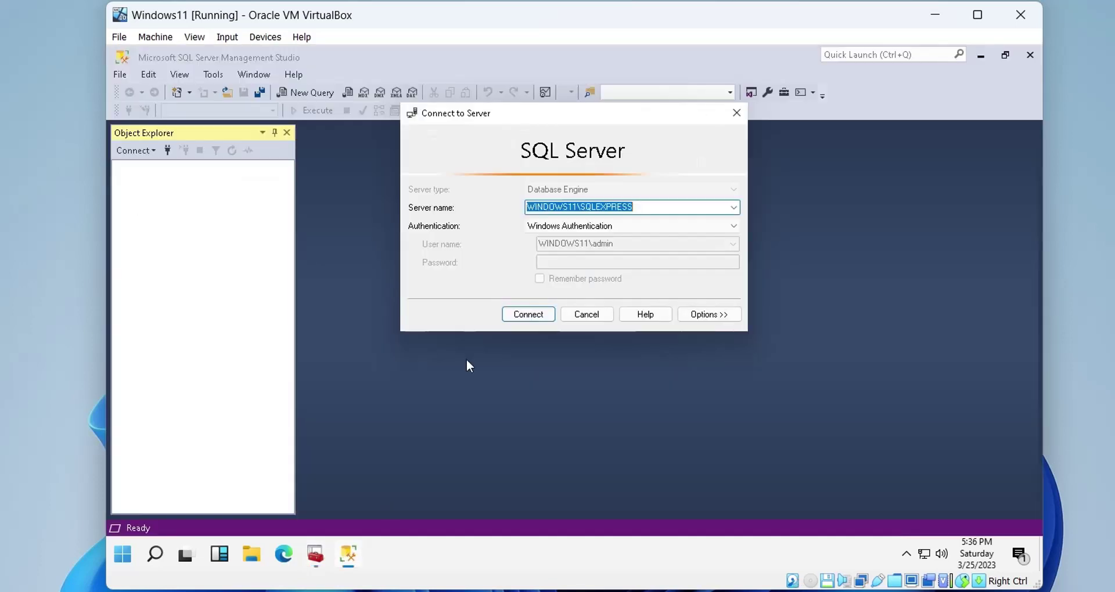
key("ctrl+v")
key("ctrl+z")
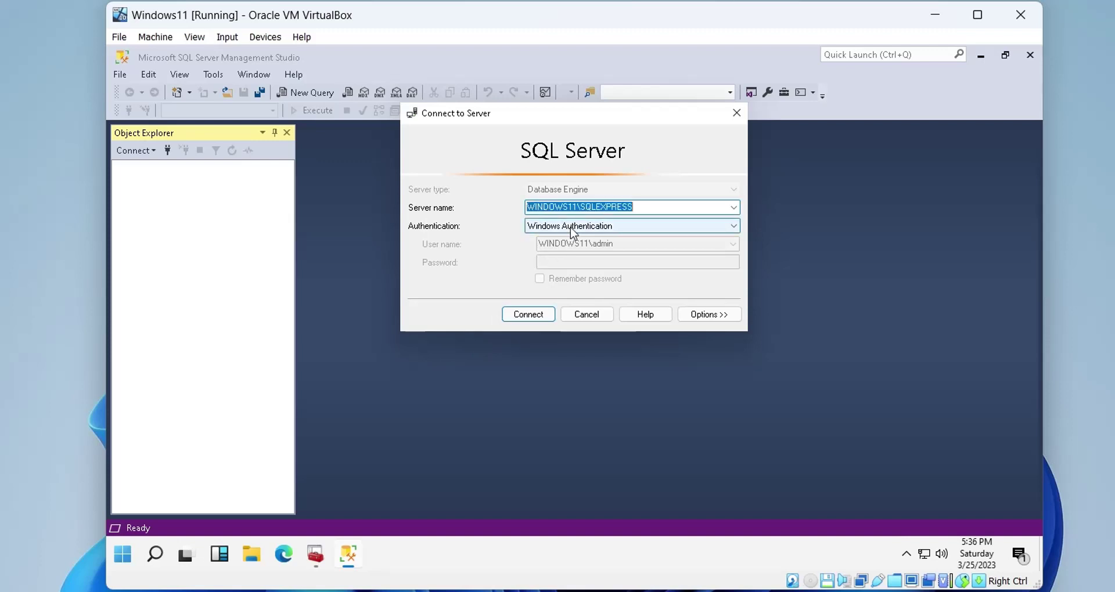
left_click(582, 207)
left_click_drag(577, 207, 459, 211)
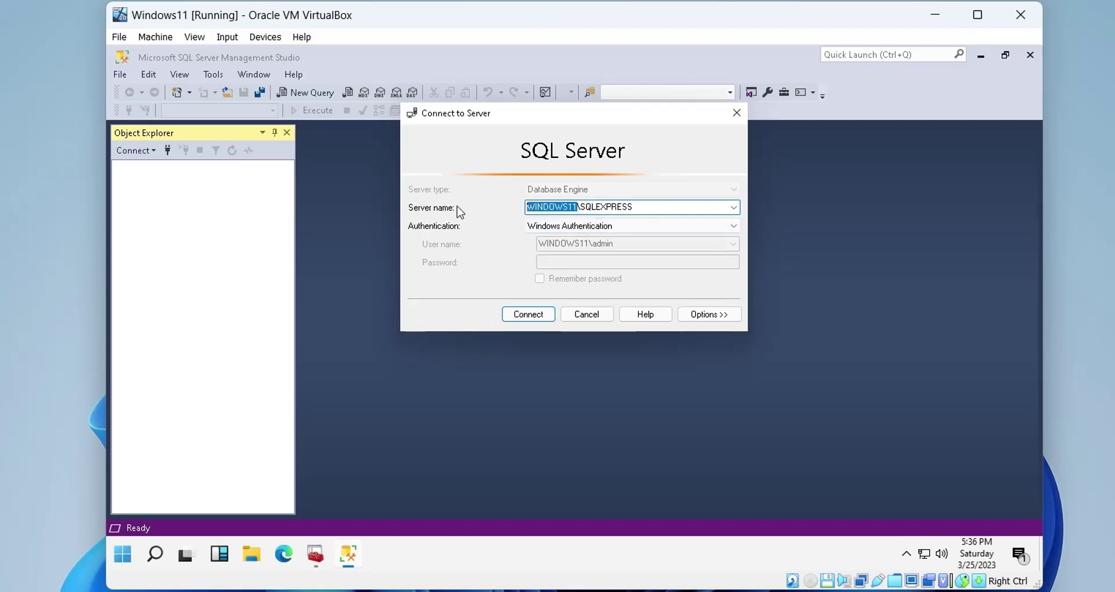
key("ctrl+v")
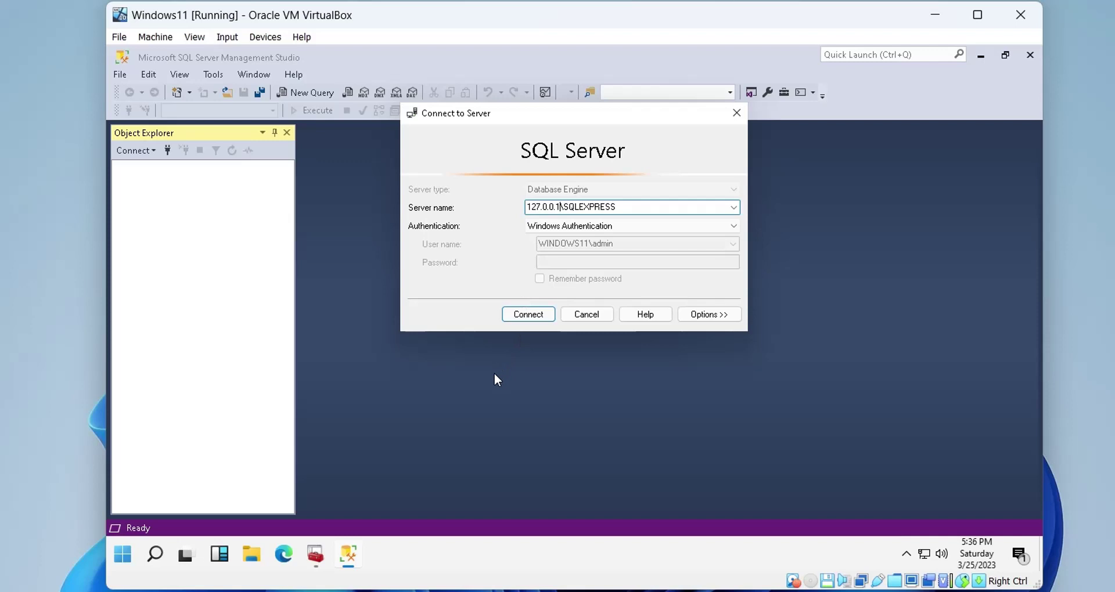
Copy the IPAll dynamic port 49767 from the TCP/IP properties, closing them unchanged
left_click(319, 555)
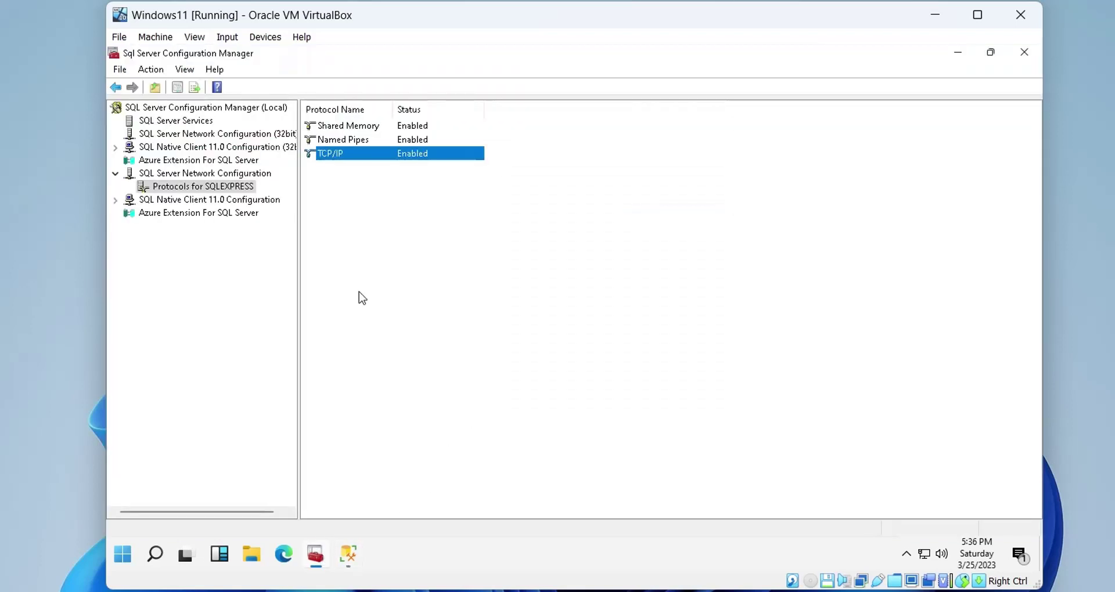
right_click(358, 153)
left_click(413, 198)
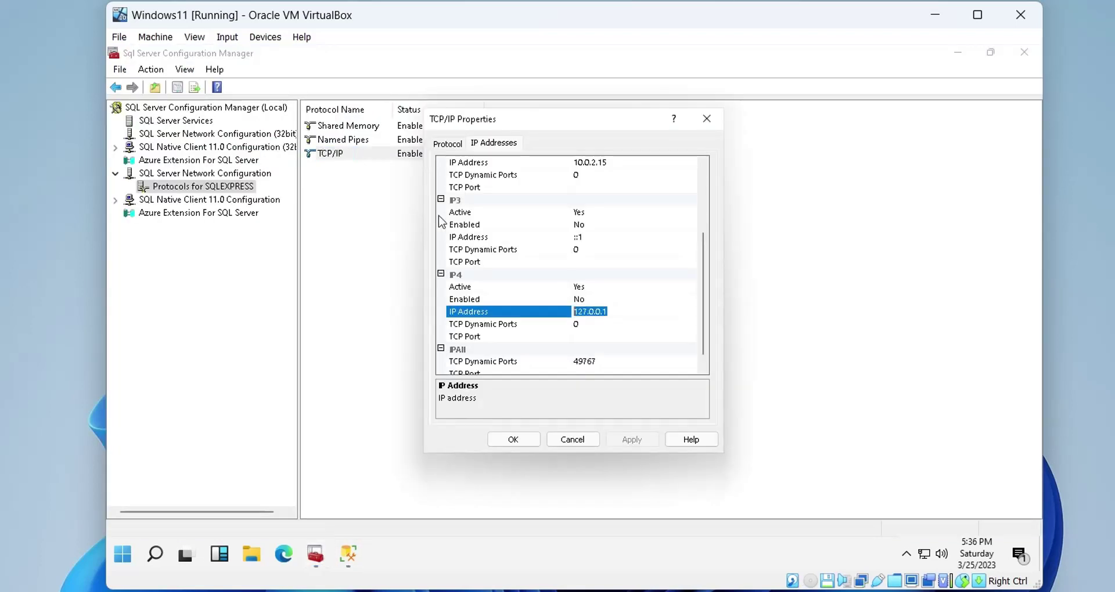
scroll(583, 308, "down", 1)
left_click(589, 349)
key("ctrl+c")
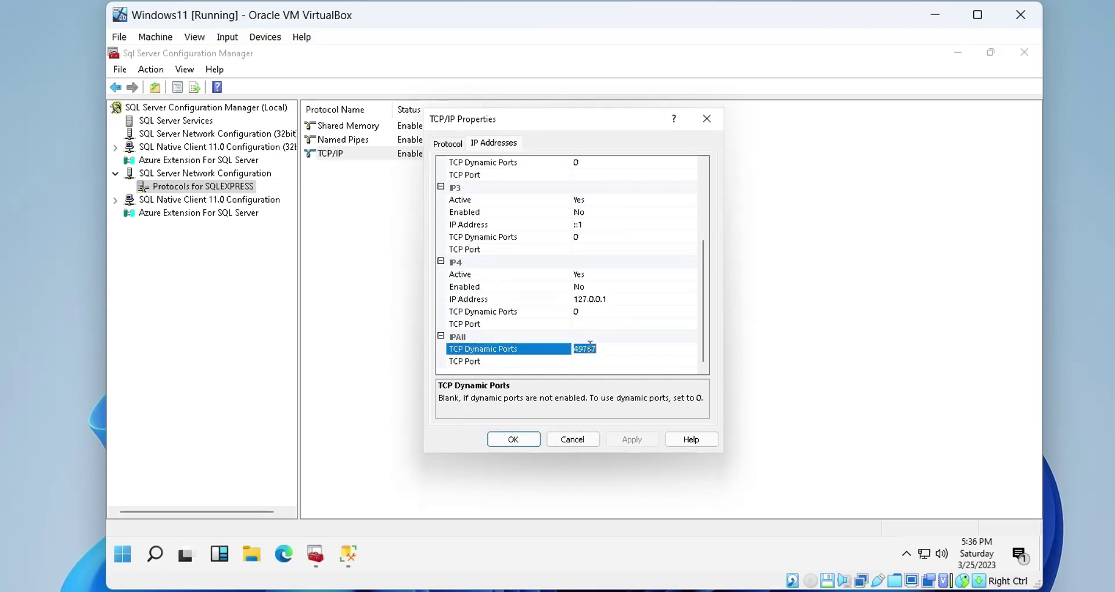
left_click(574, 439)
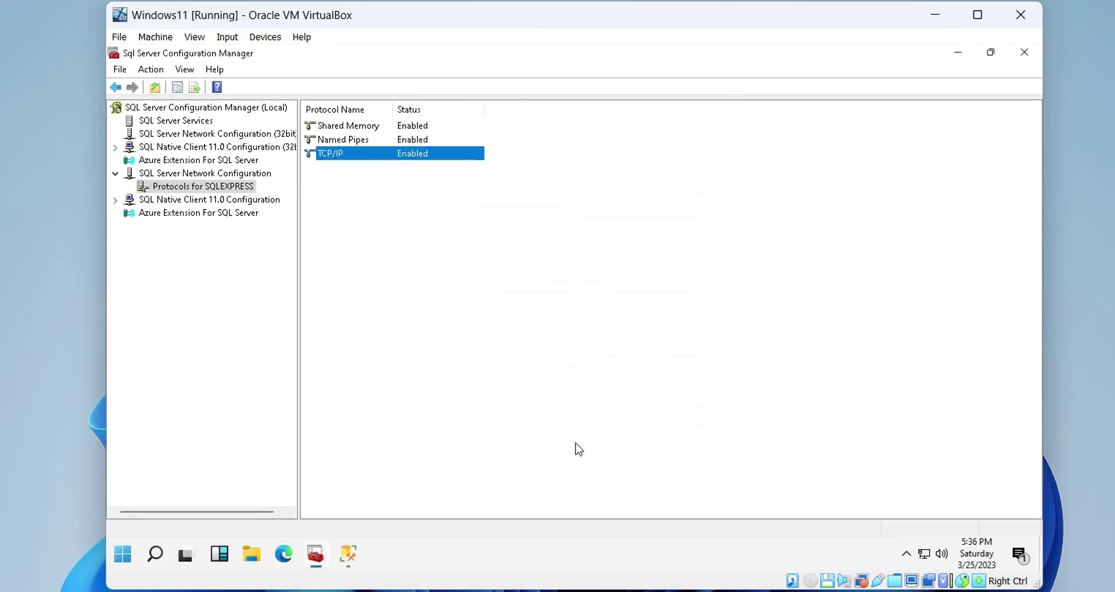
Append port 49767 to the server name, use SQL Server Authentication with the new login, and connect
left_click(348, 555)
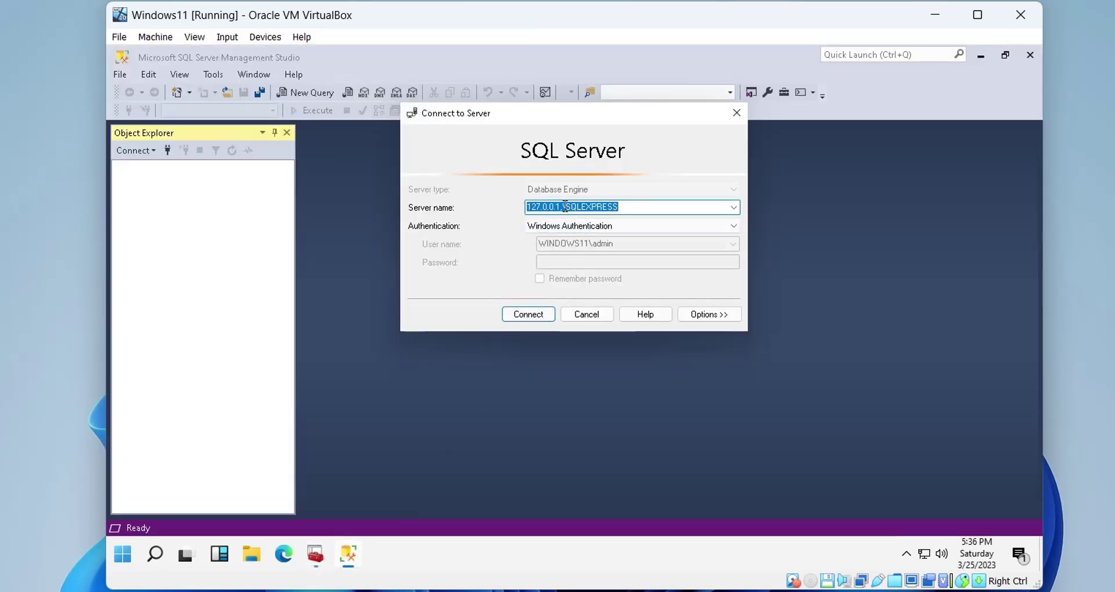
left_click(568, 208)
type(",")
key("ctrl+v")
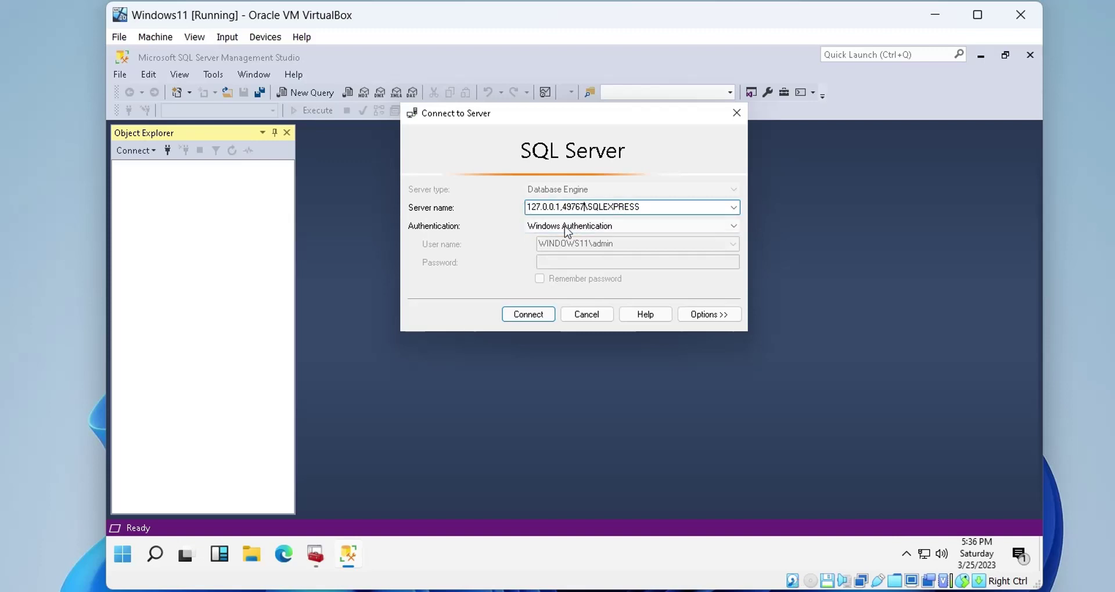
left_click(609, 226)
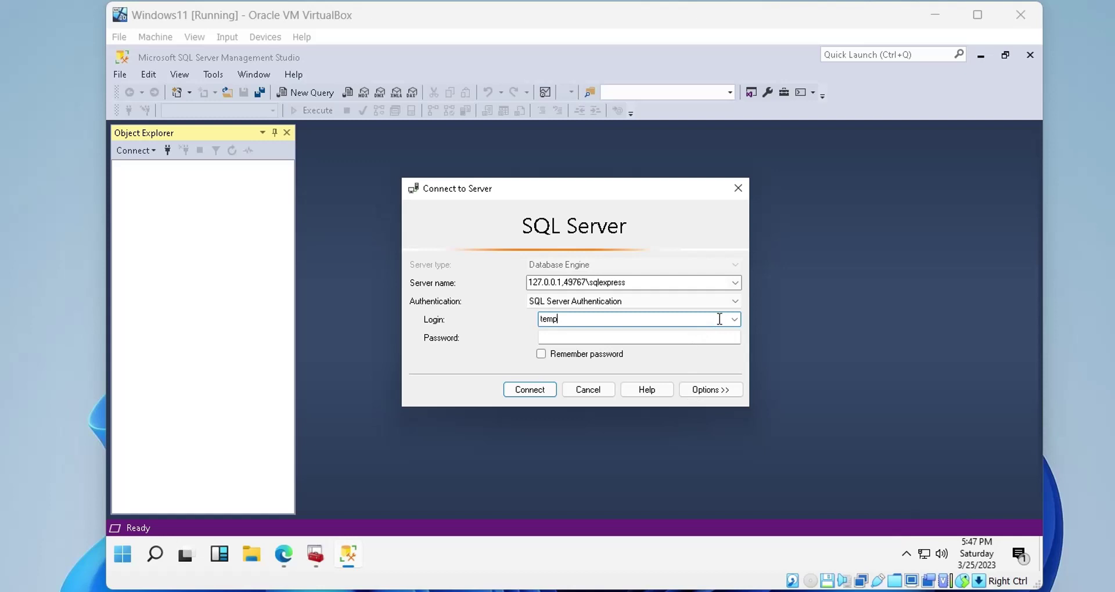
left_click_drag(719, 319, 548, 318)
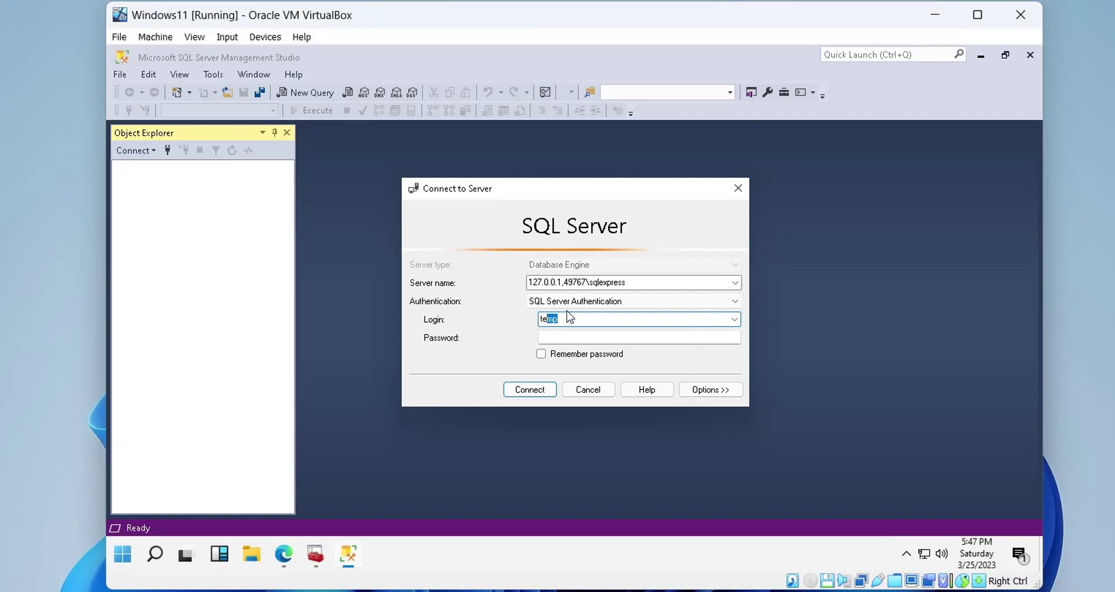
type("xyz")
key("Tab")
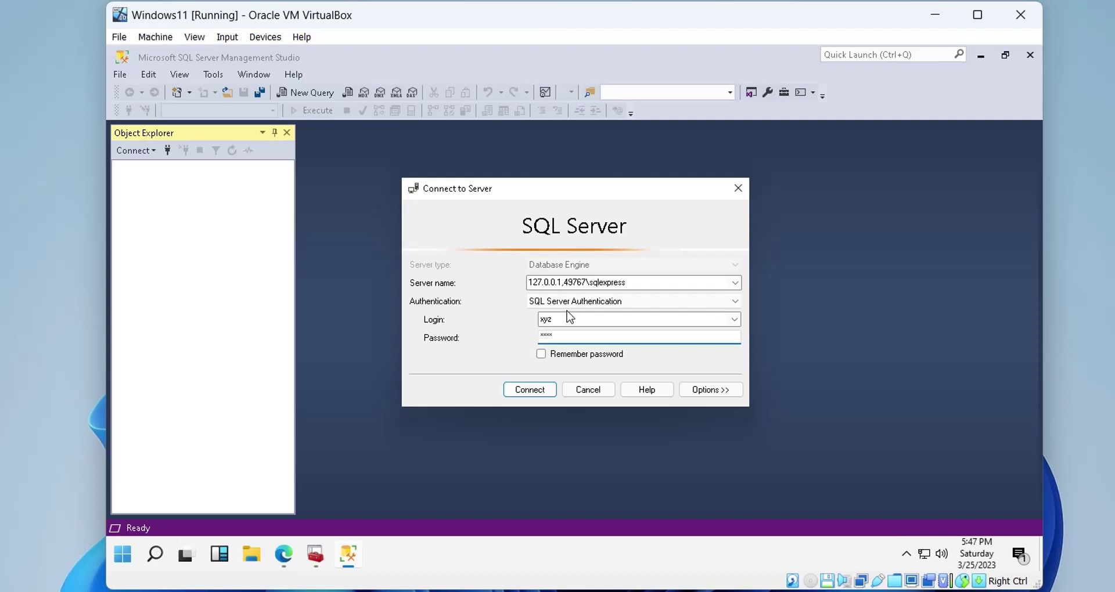
left_click(530, 389)
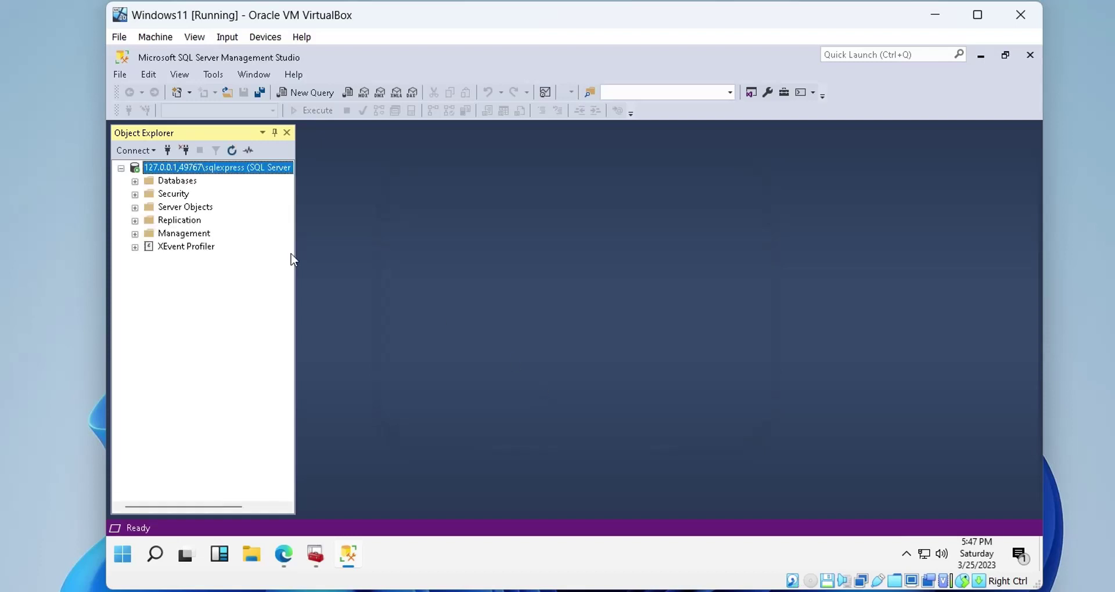
Start a new table under xyz_corp's Tables folder, which raises a CREATE TABLE permission warning
left_click(135, 181)
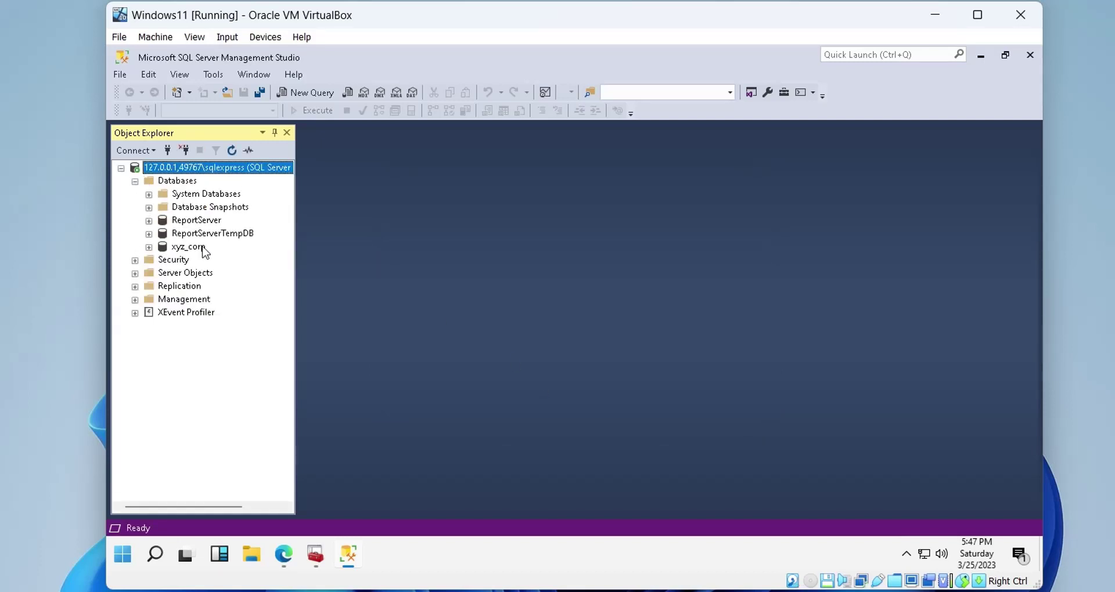
left_click(148, 247)
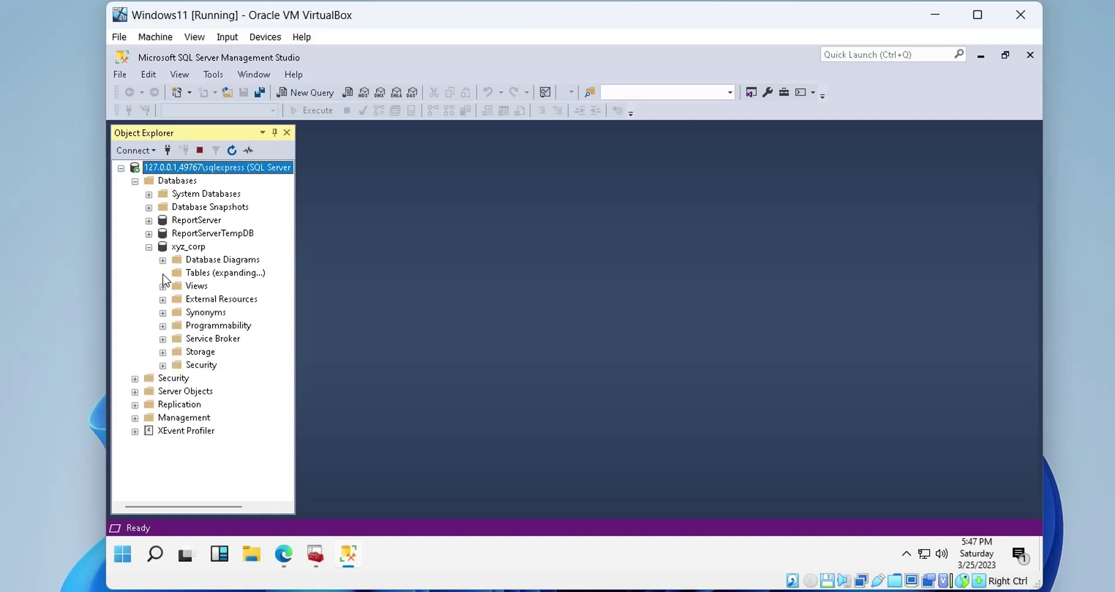
left_click(163, 273)
left_click(198, 273)
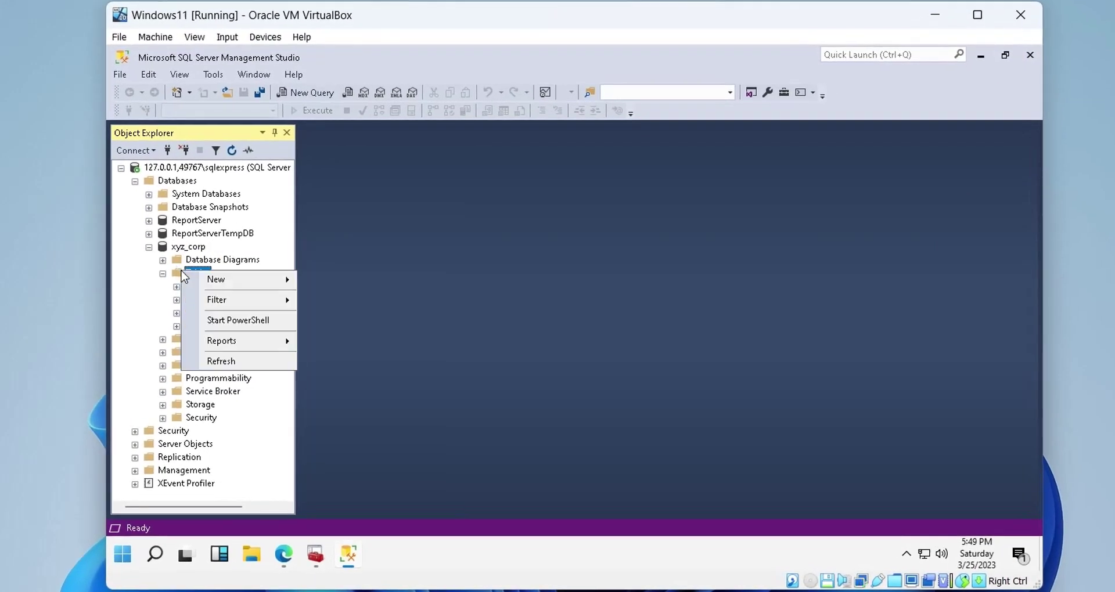
mouse_move(218, 280)
left_click(342, 283)
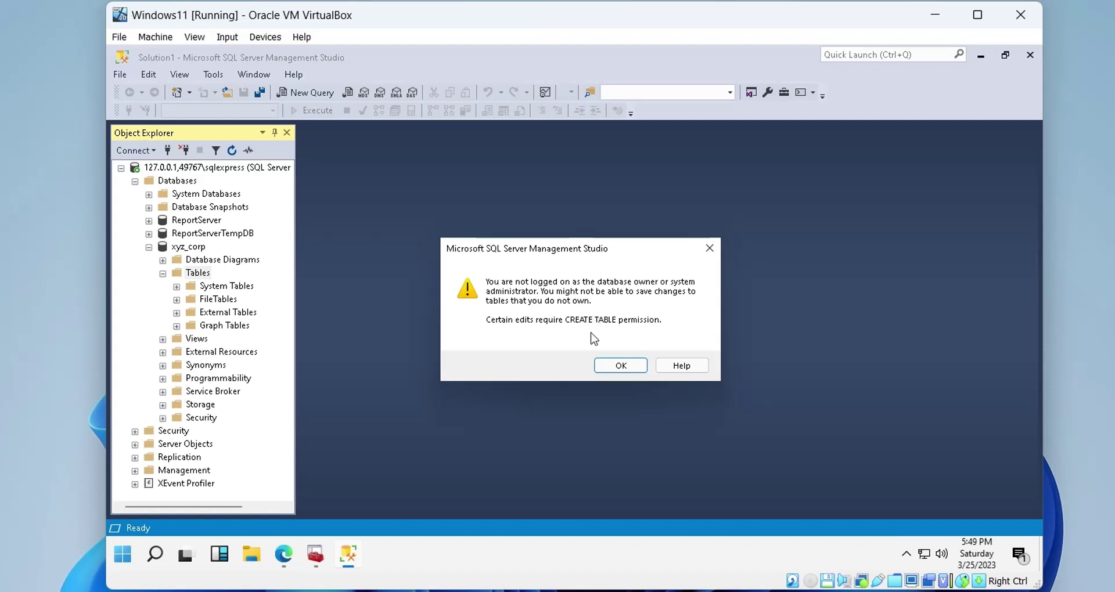
Dismiss the warning and add a year column of type nchar(4)
left_click(603, 366)
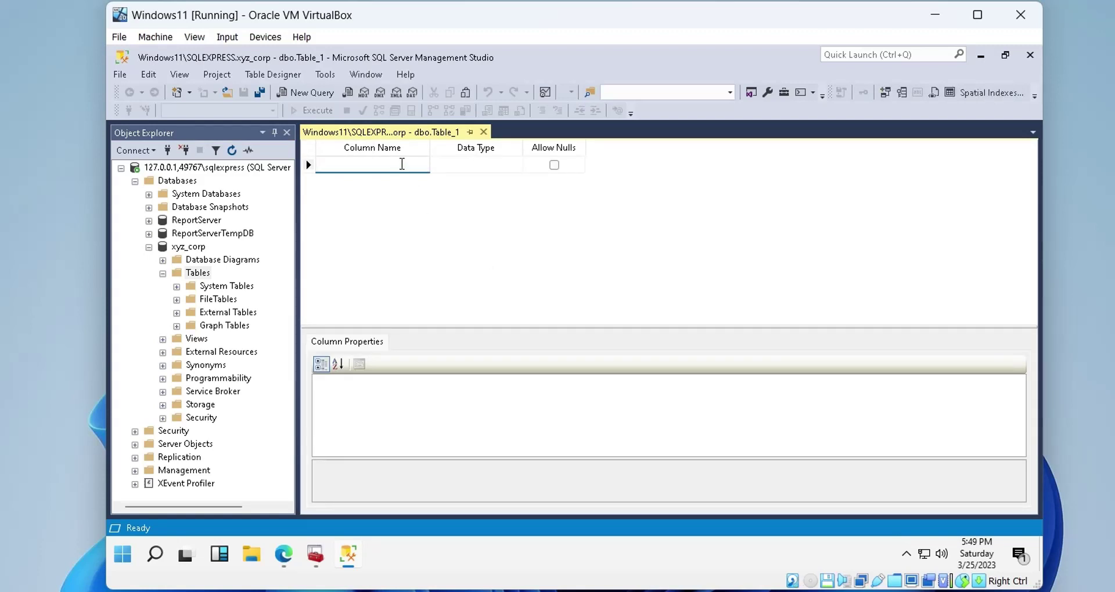
left_click(402, 165)
type("year")
key("Tab")
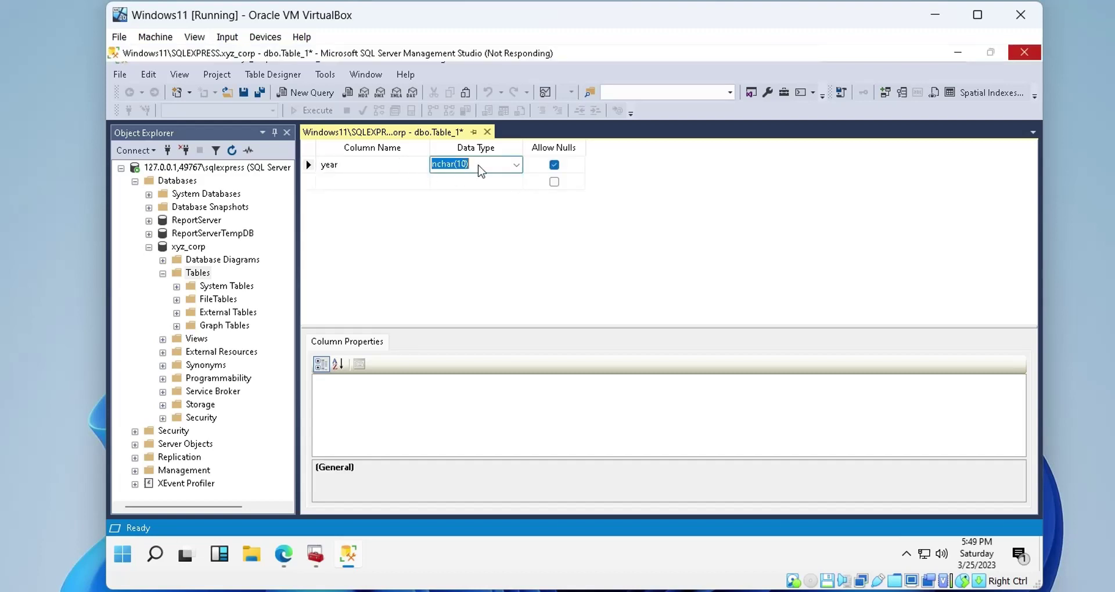
left_click(481, 169)
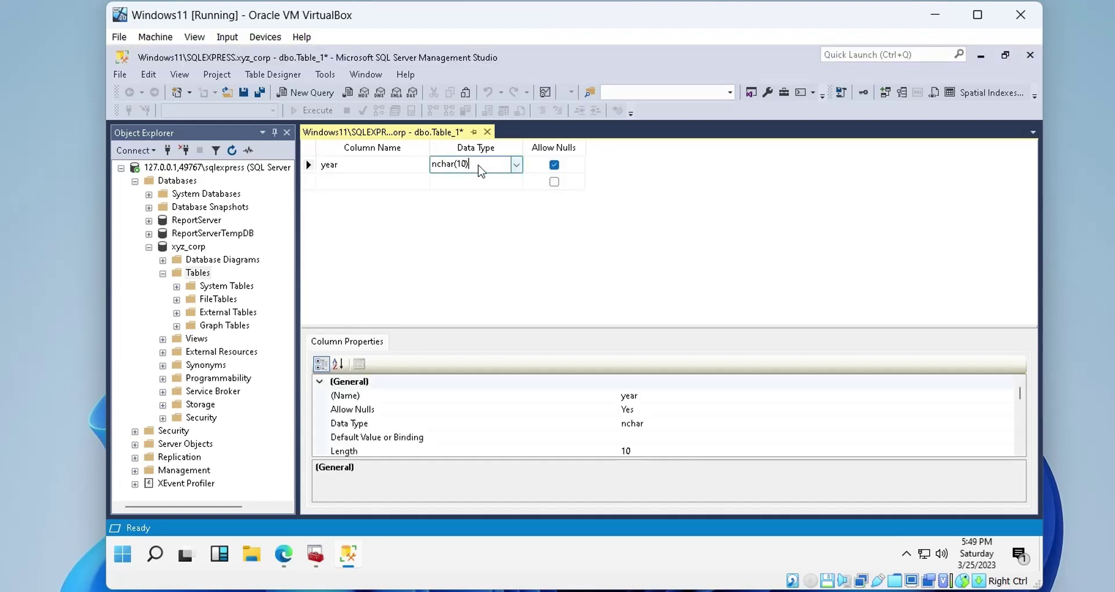
type("4")
key("Tab")
key("Tab")
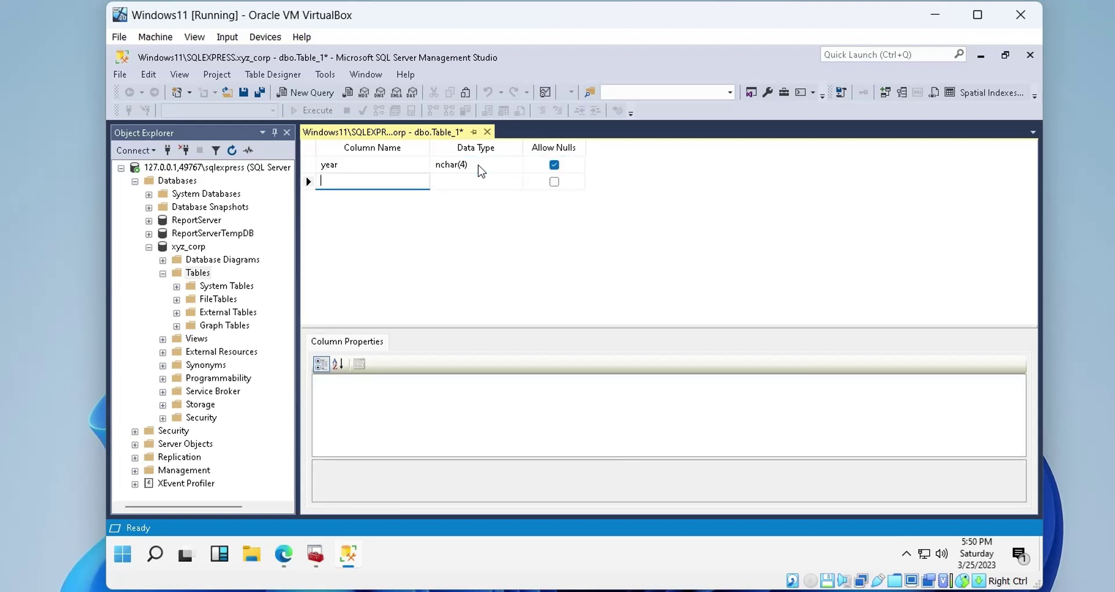
Add a units column with data type int
type("units")
key("Tab")
left_click(516, 181)
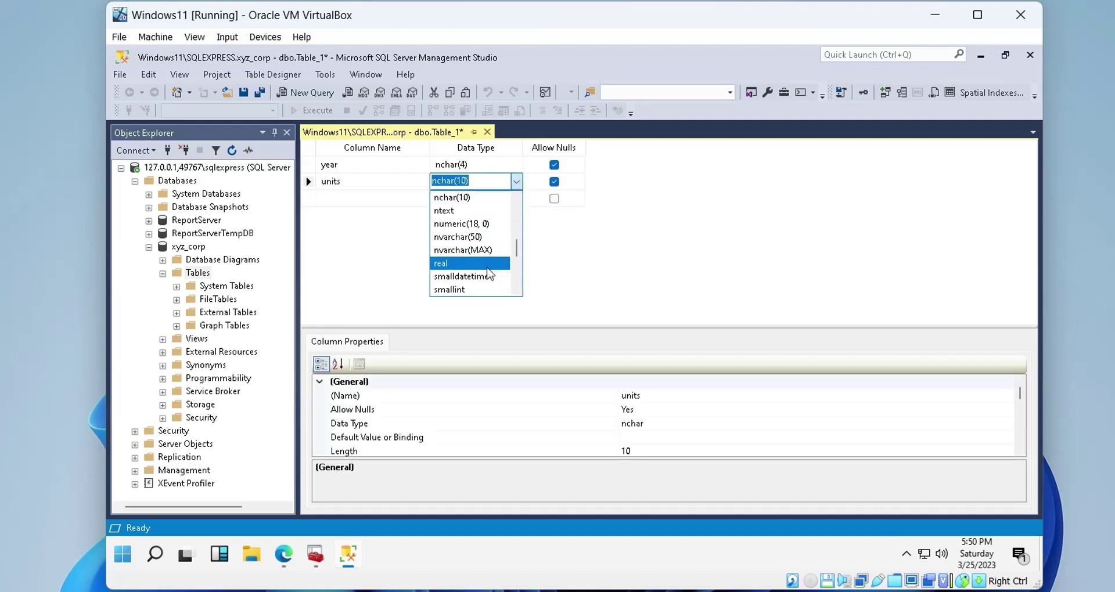
scroll(489, 274, "down", 1)
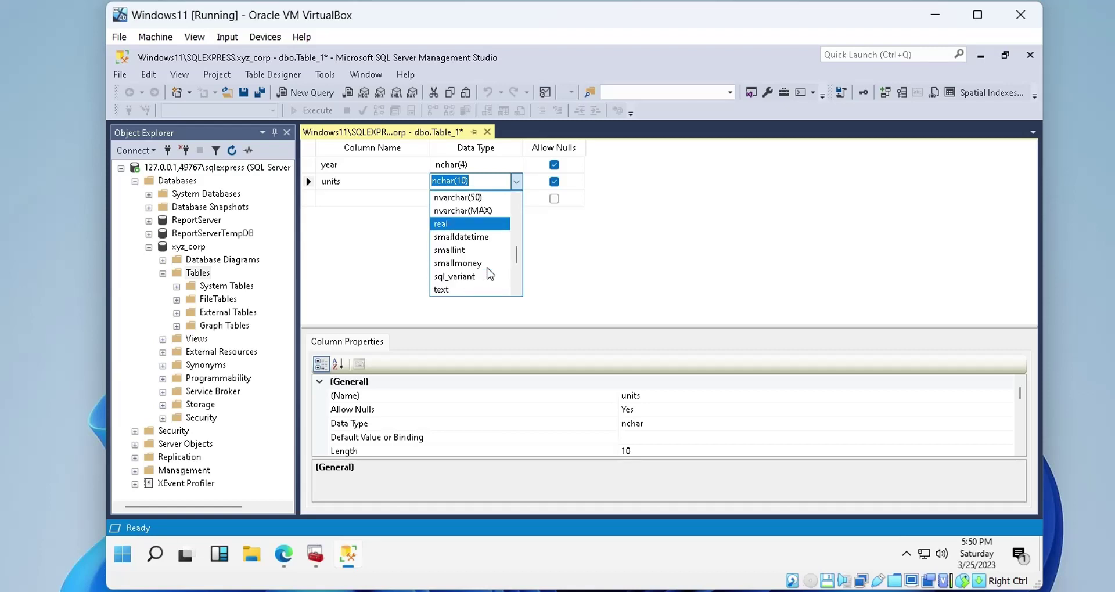
scroll(489, 273, "up", 3)
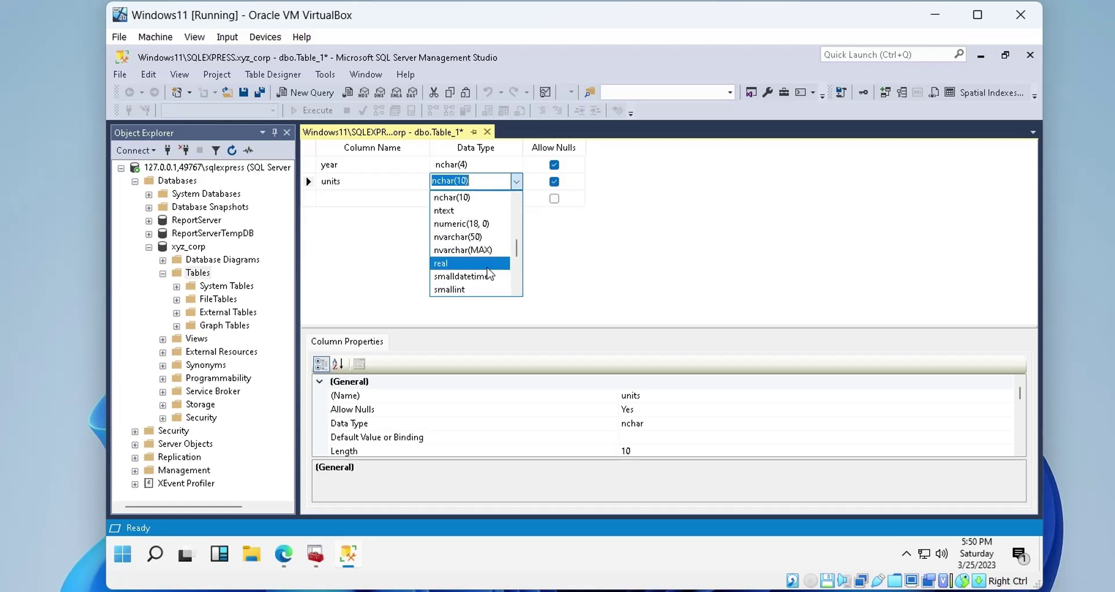
left_click(454, 251)
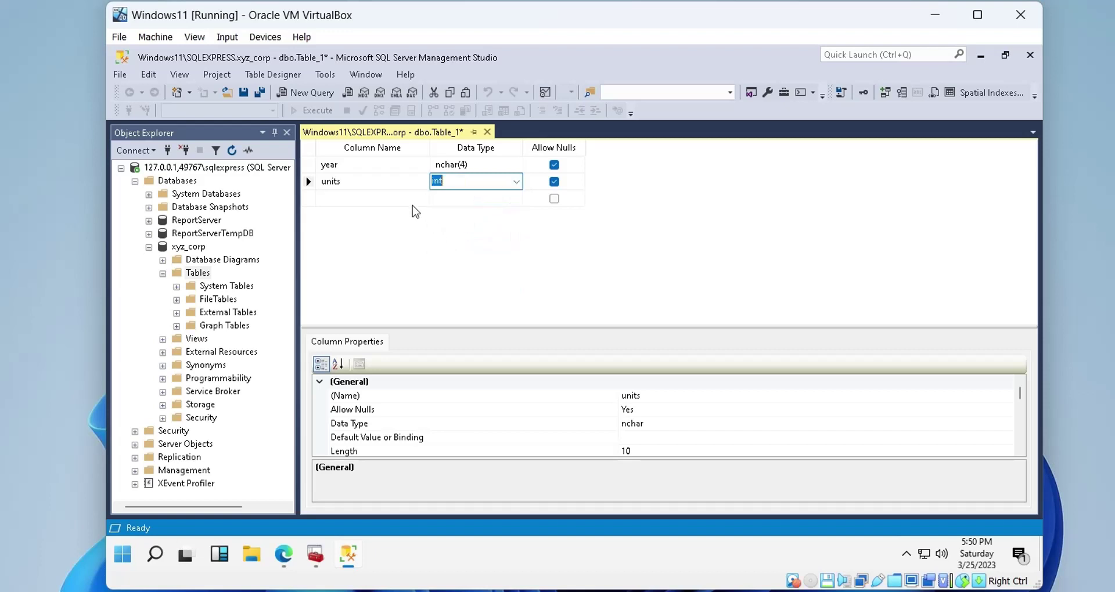
Add a sales column with data type money
left_click(379, 198)
type("sales")
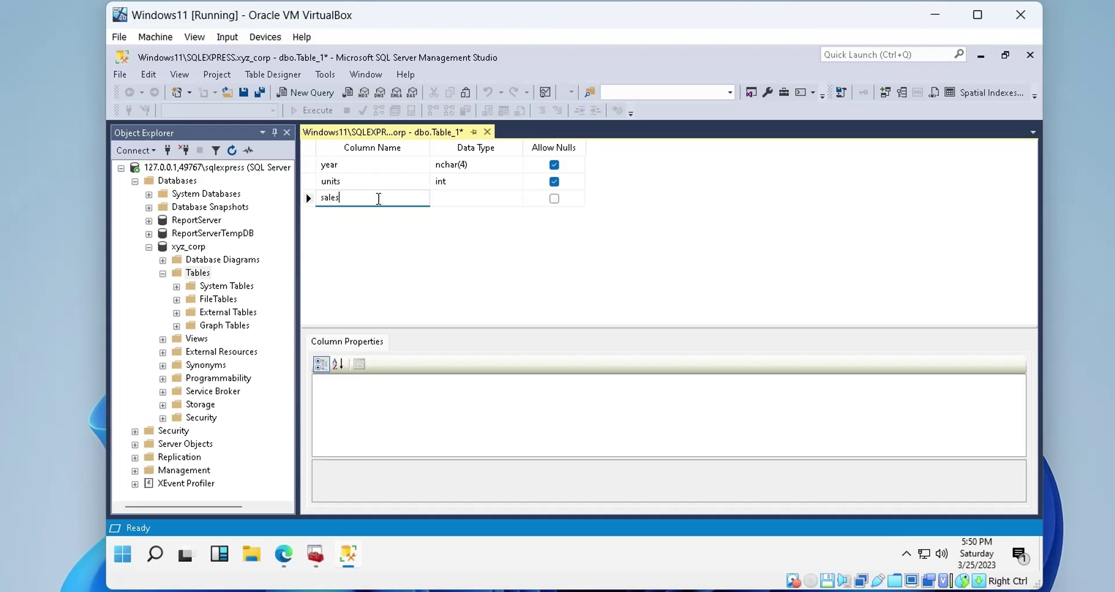
key("Tab")
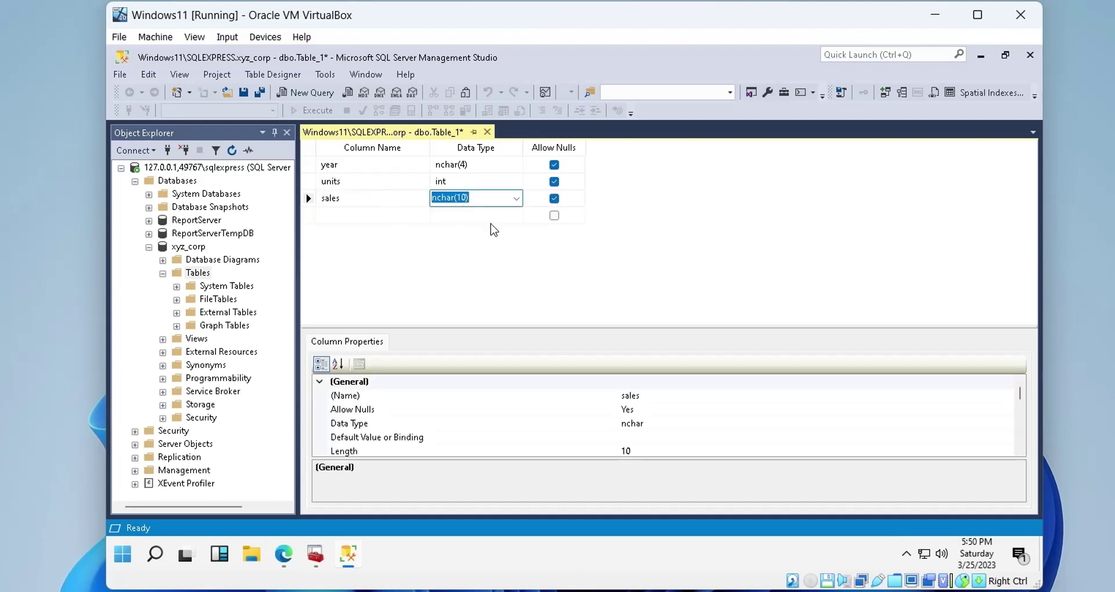
left_click(517, 199)
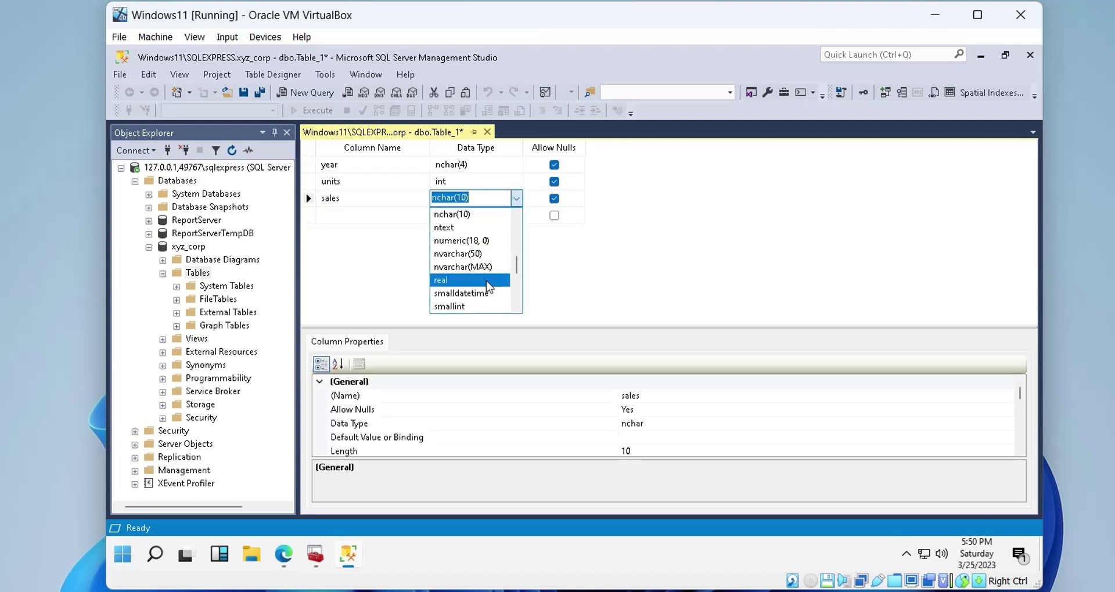
scroll(486, 283, "down", 1)
scroll(486, 284, "down", 2)
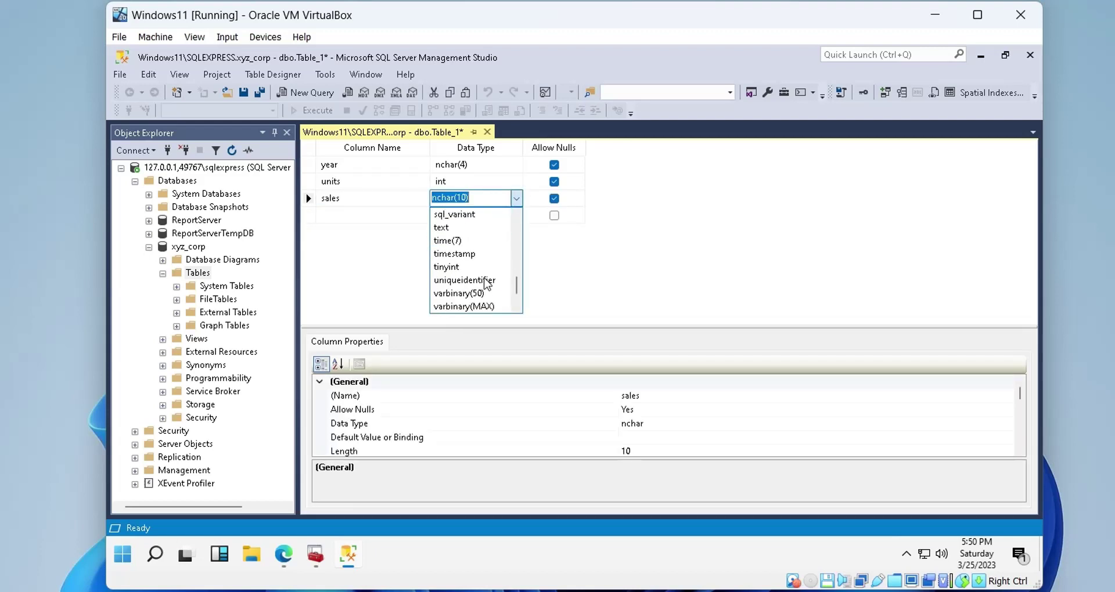
scroll(486, 283, "up", 5)
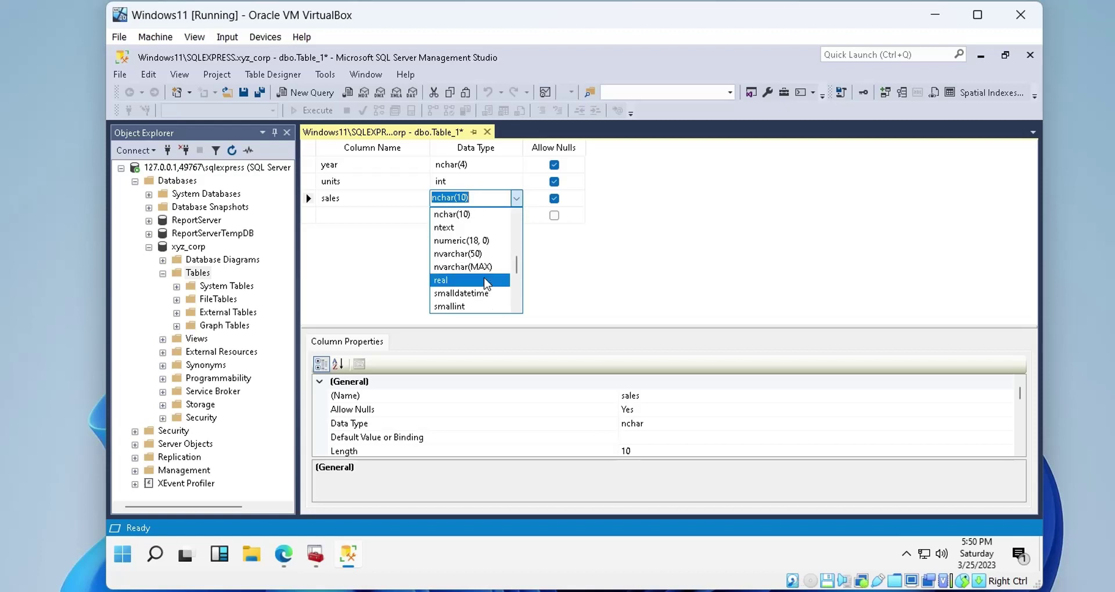
scroll(486, 283, "up", 2)
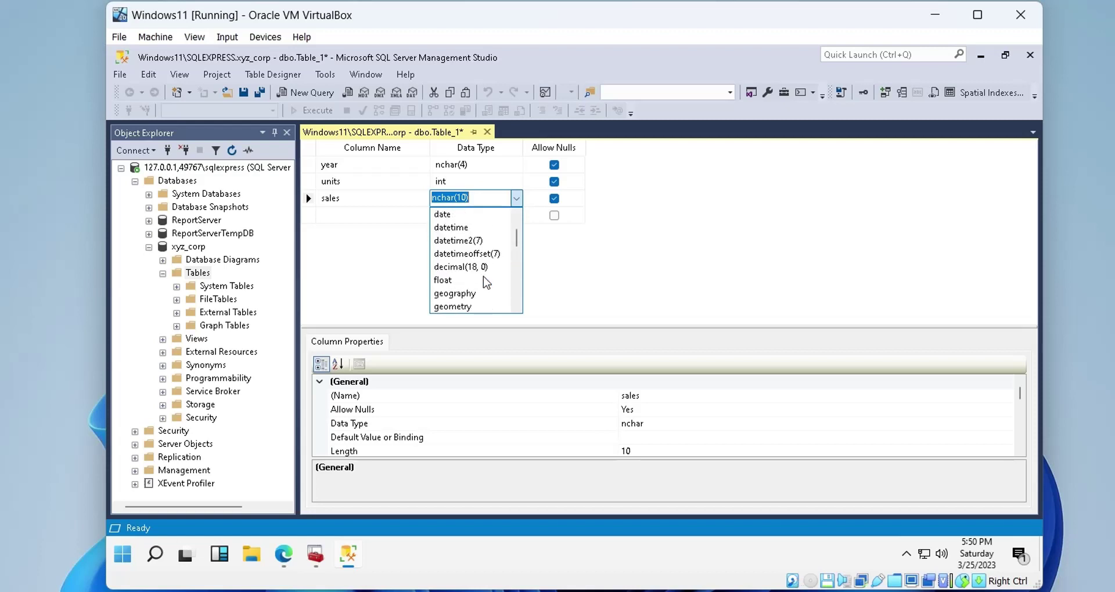
scroll(487, 283, "up", 2)
scroll(485, 282, "down", 3)
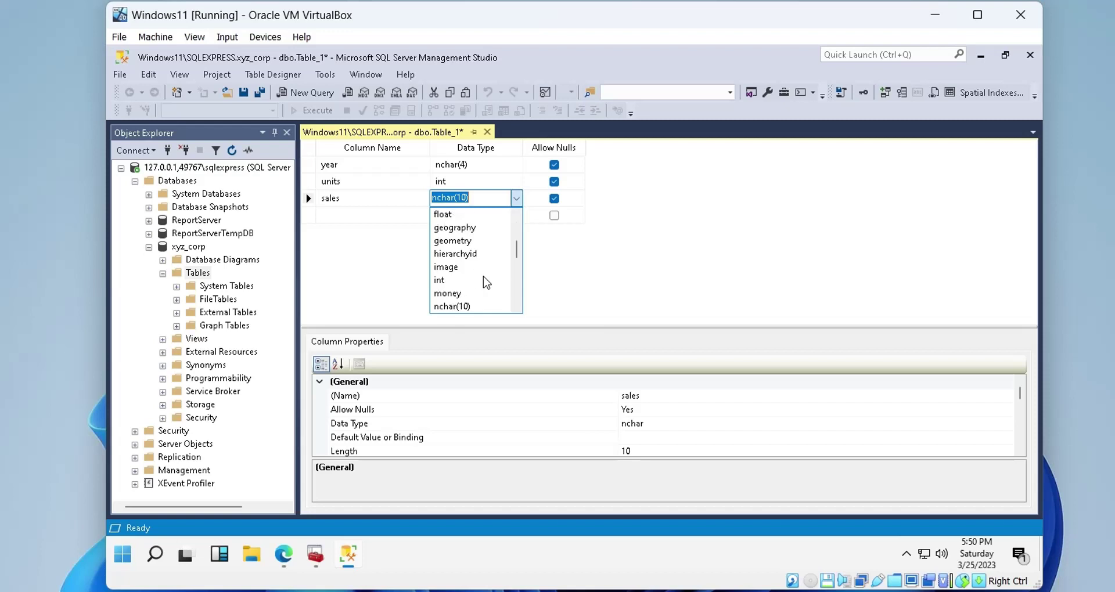
left_click(473, 292)
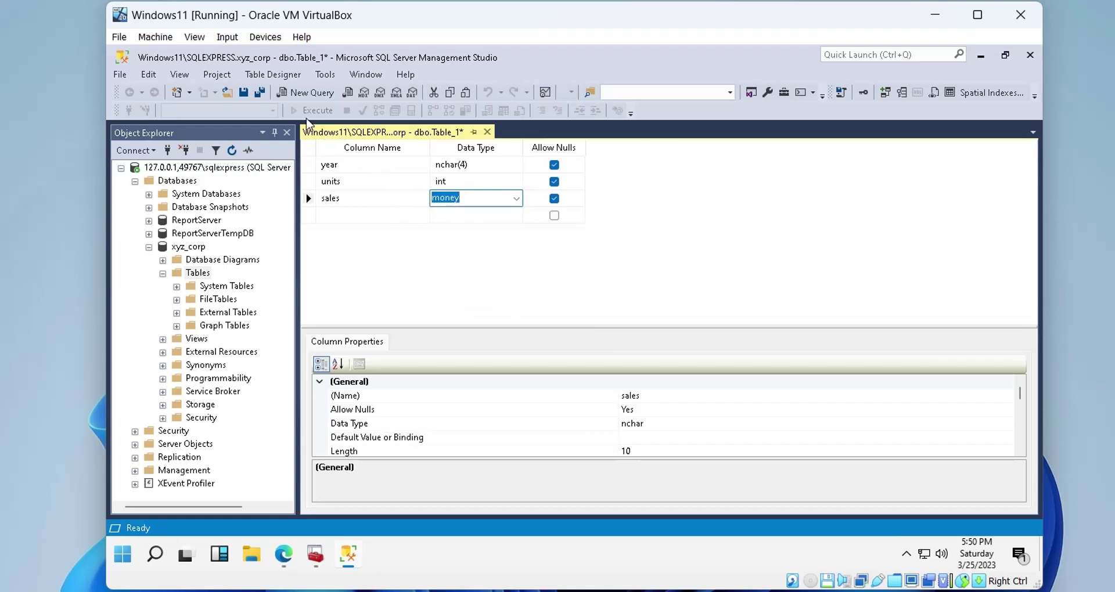
left_click(243, 92)
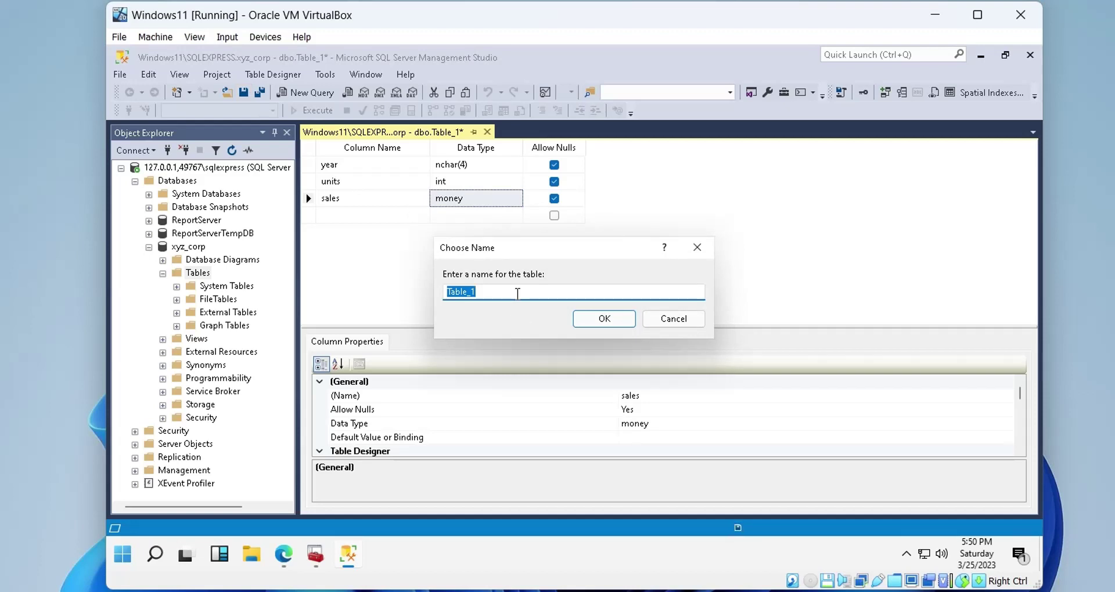
type("sales_yearly")
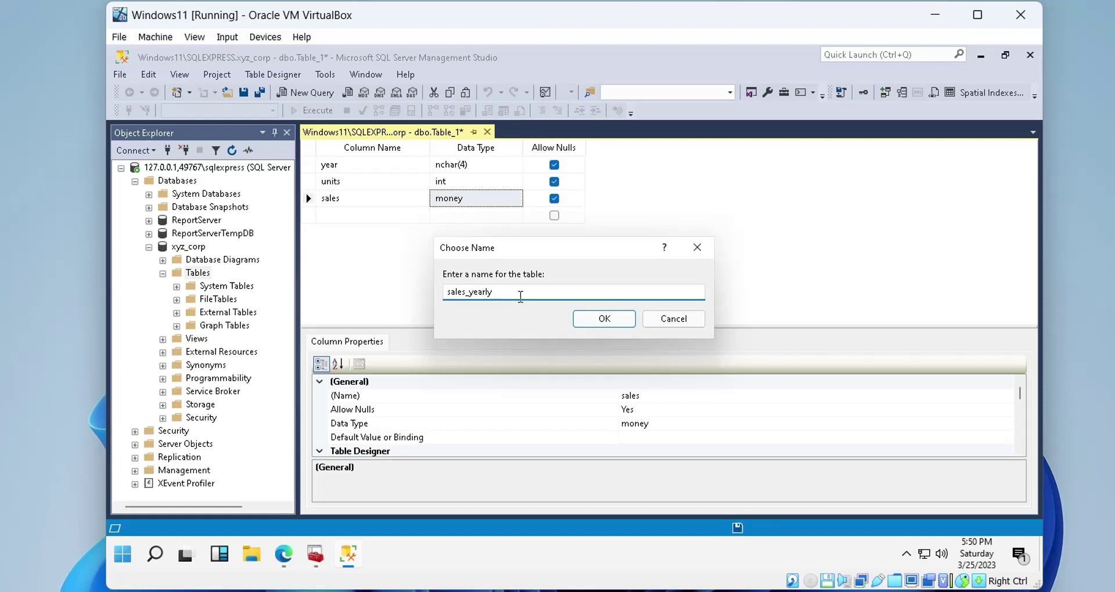
left_click(576, 319)
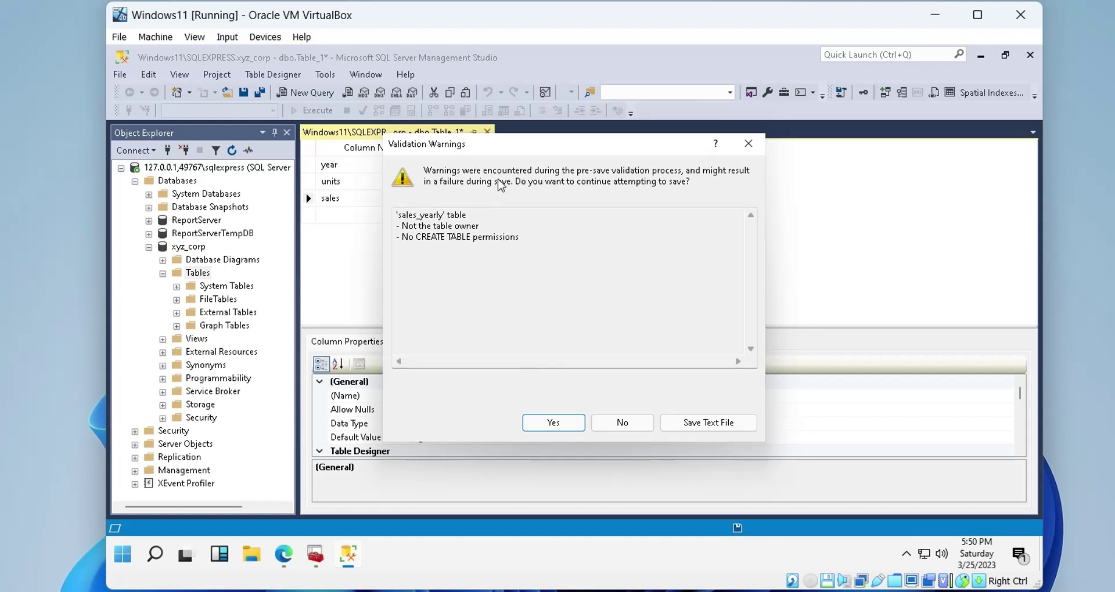
left_click(555, 426)
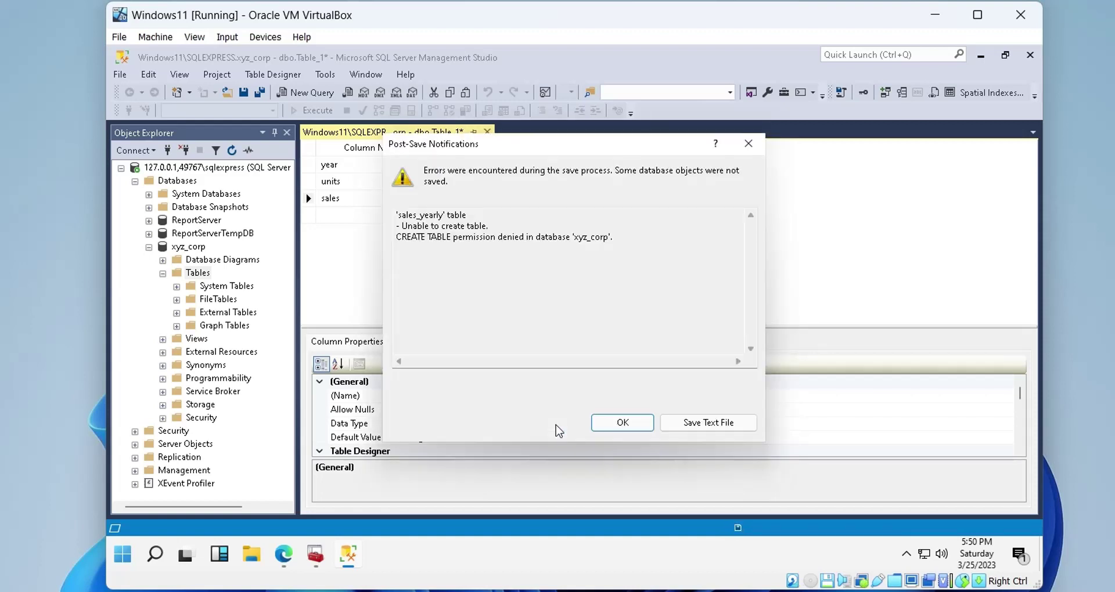
left_click(608, 423)
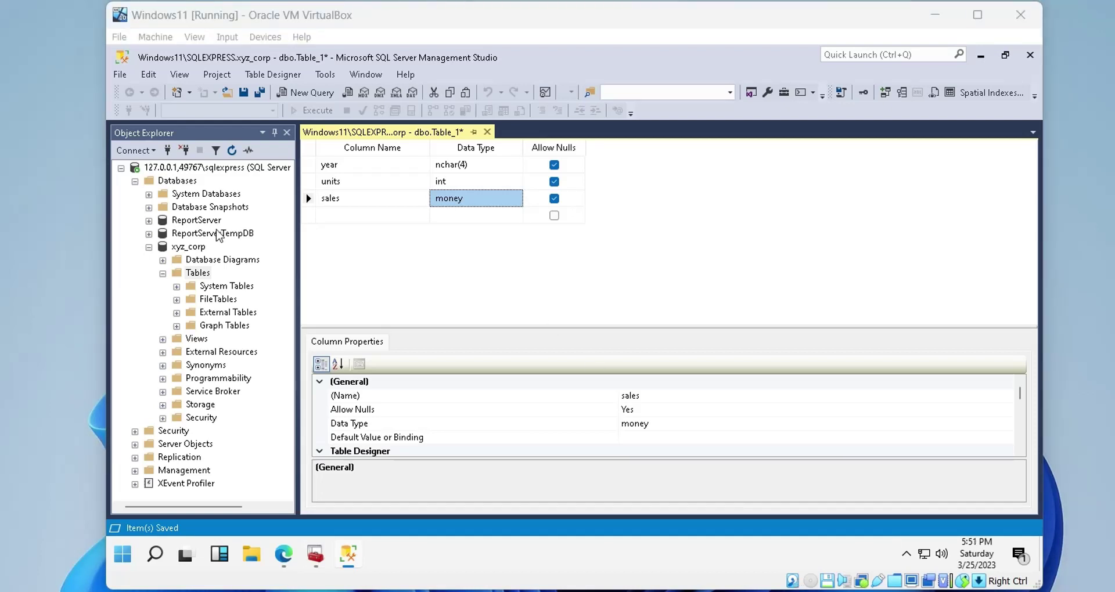
Connect to the WINDOWS11\SQLEXPRESS server as a second Database Engine connection
left_click(150, 151)
left_click(156, 169)
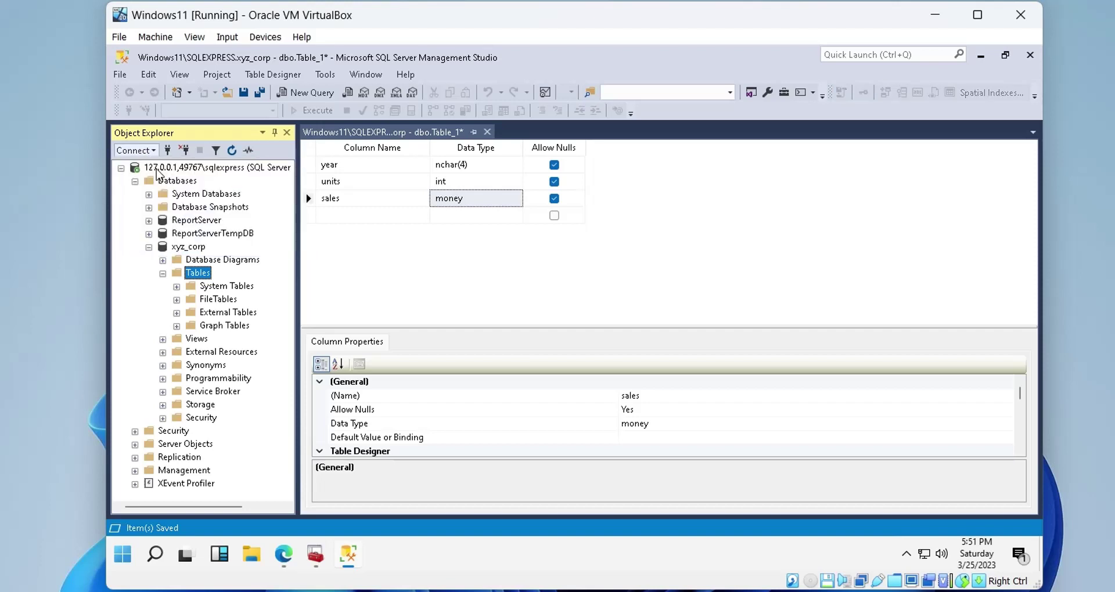
left_click(734, 208)
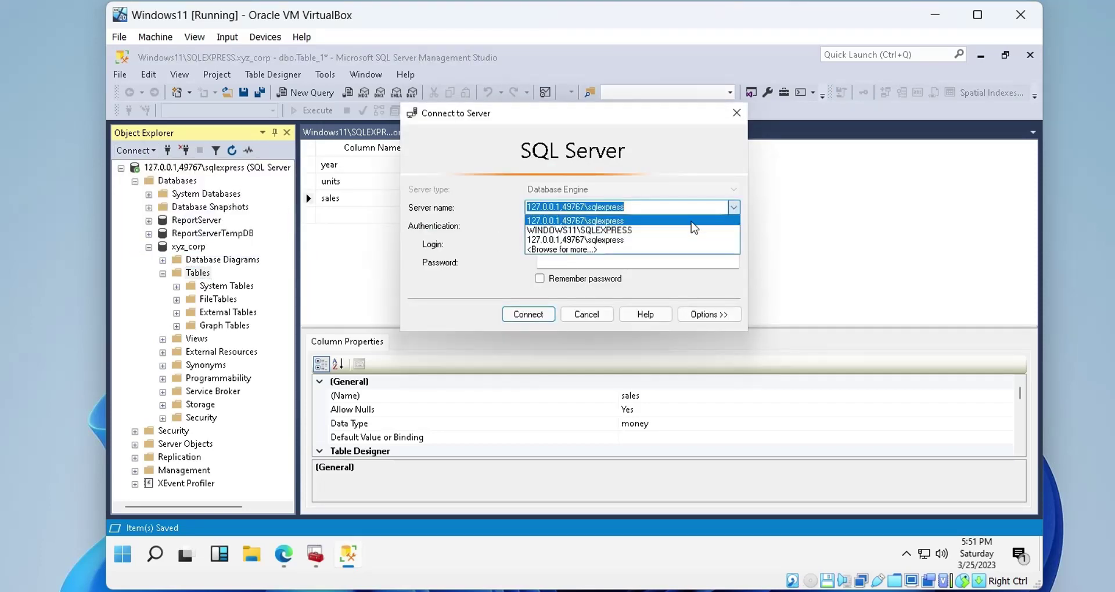
left_click(685, 226)
left_click(525, 315)
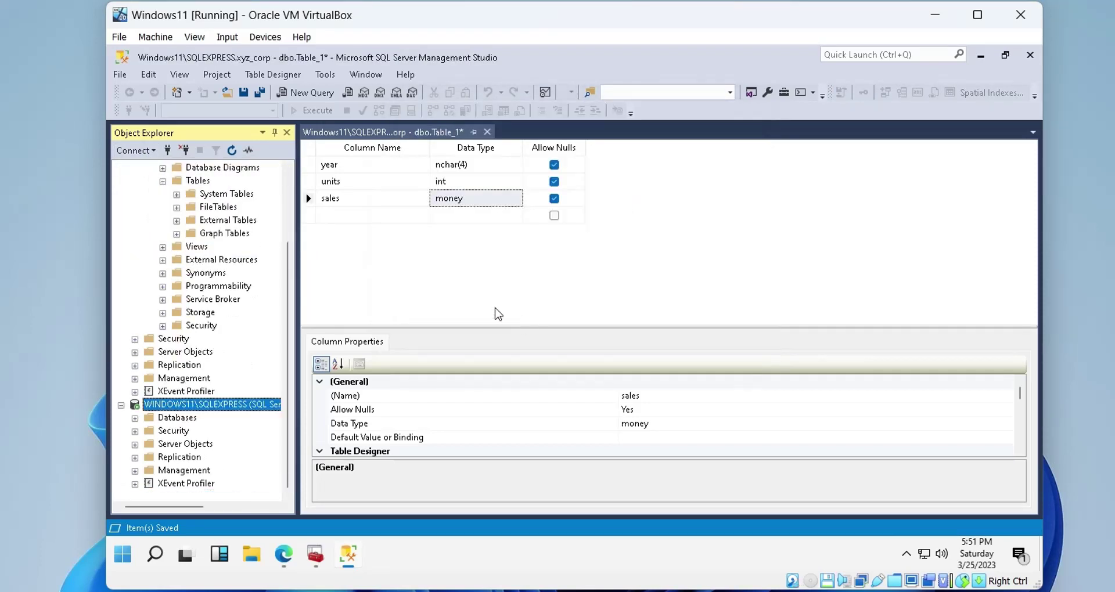
Grant the new login the sysadmin server role in its properties
left_click(135, 431)
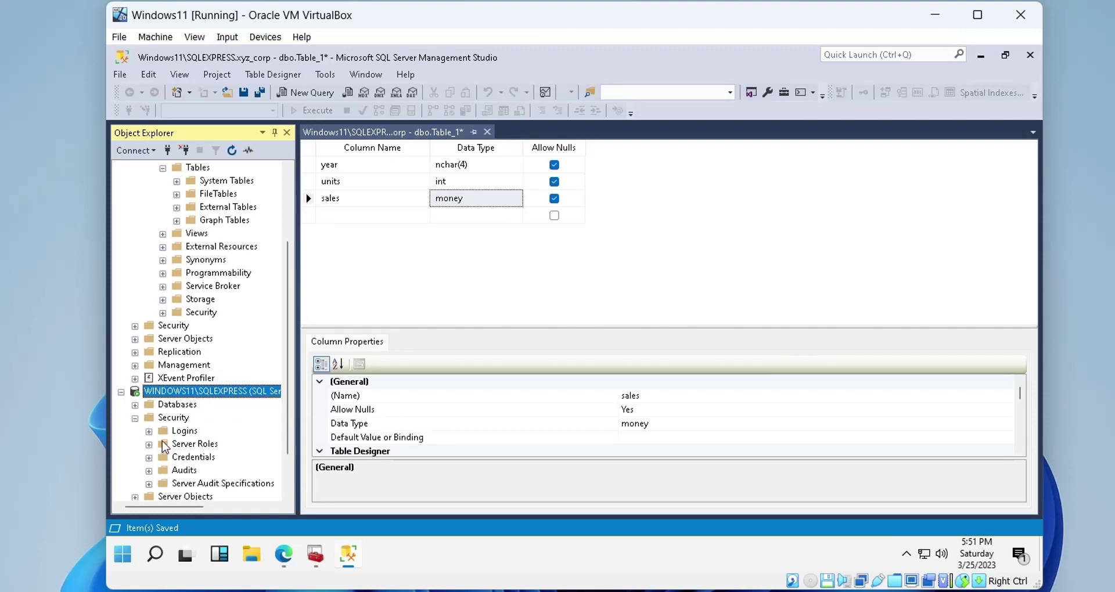
left_click(149, 431)
scroll(195, 459, "down", 2)
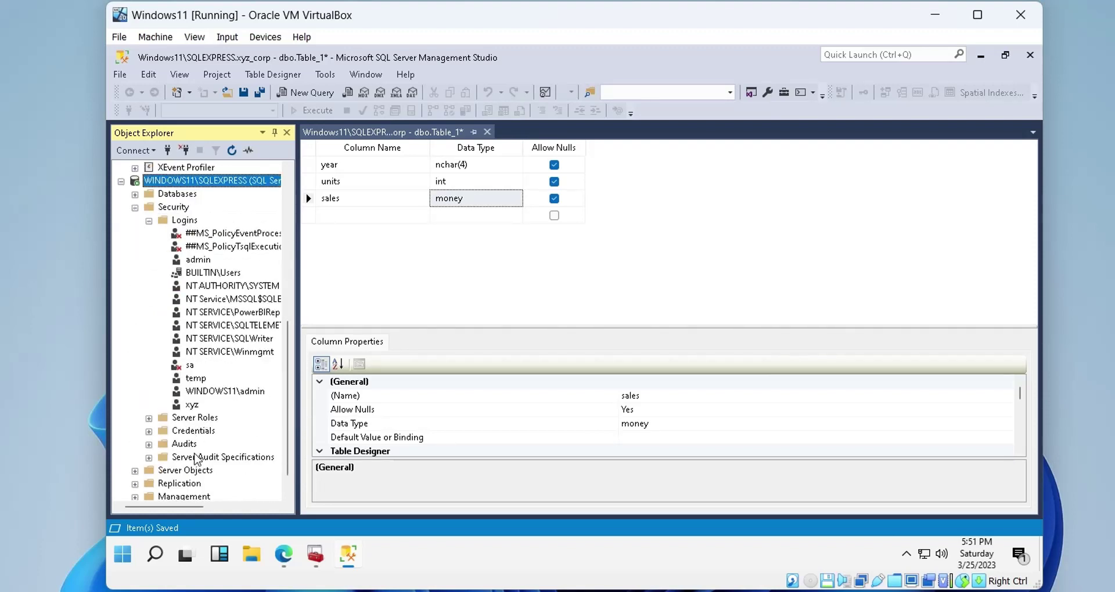
right_click(192, 404)
left_click(246, 518)
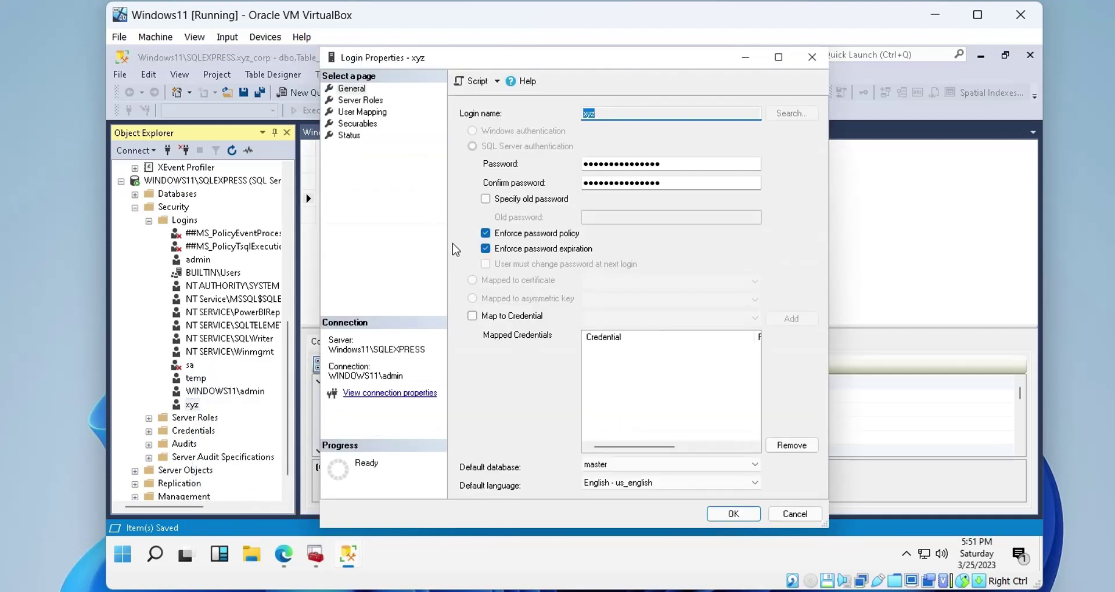
left_click(368, 102)
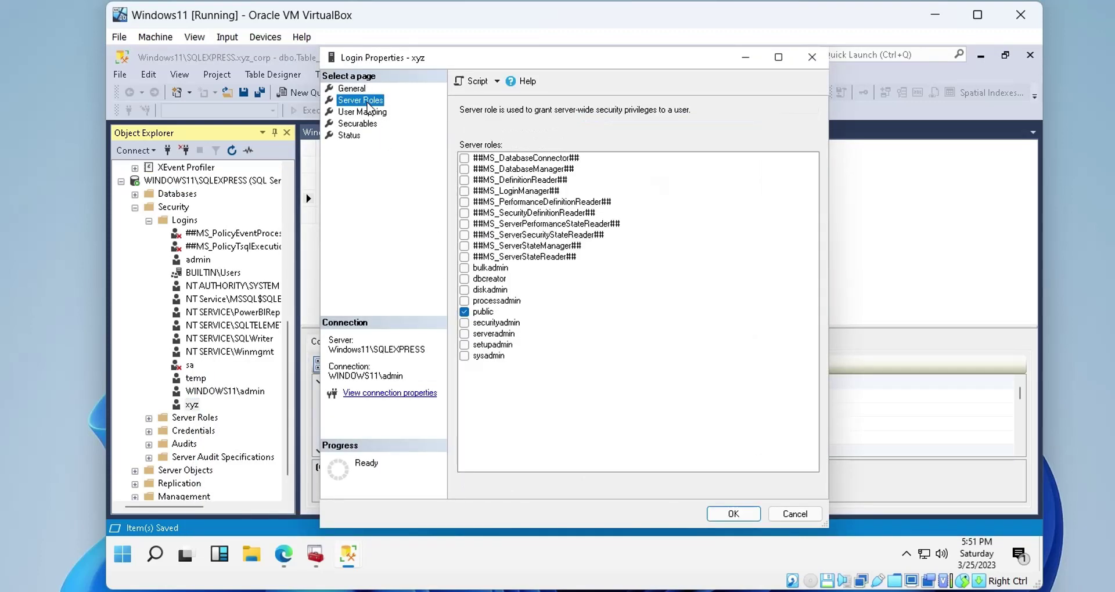
left_click(464, 356)
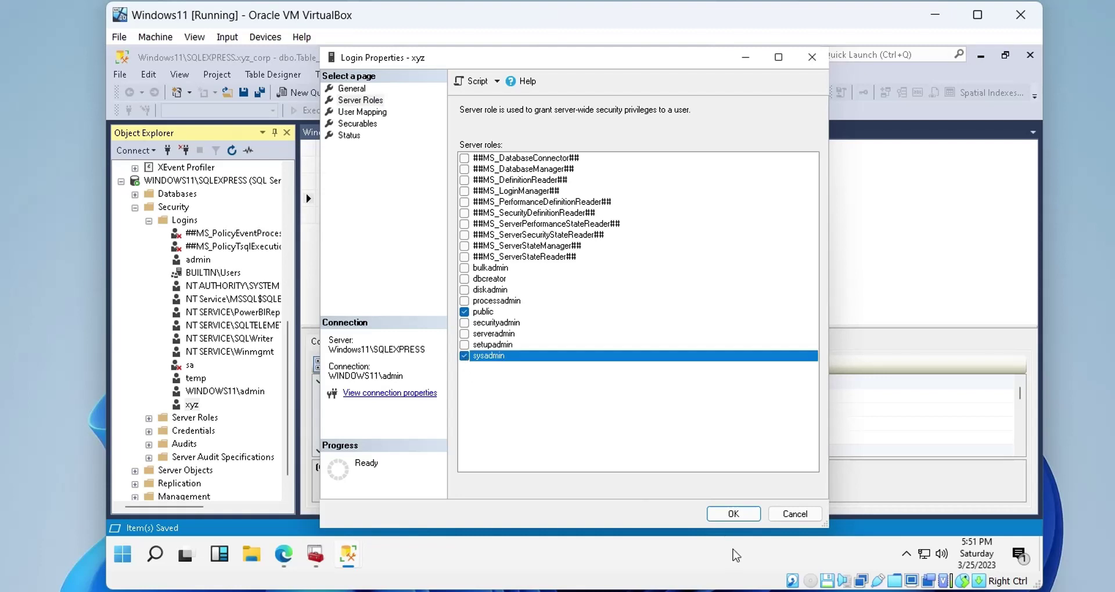
left_click(733, 514)
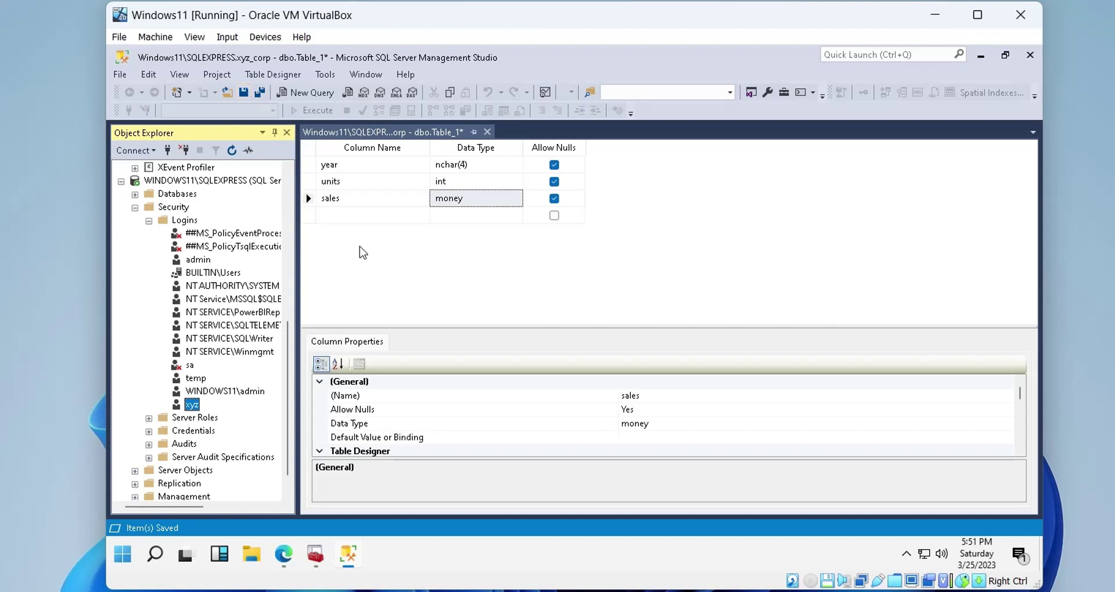
Save the table as dbo.sales_yearly, refresh xyz_corp's Tables to confirm it, and close the designer
left_click(377, 280)
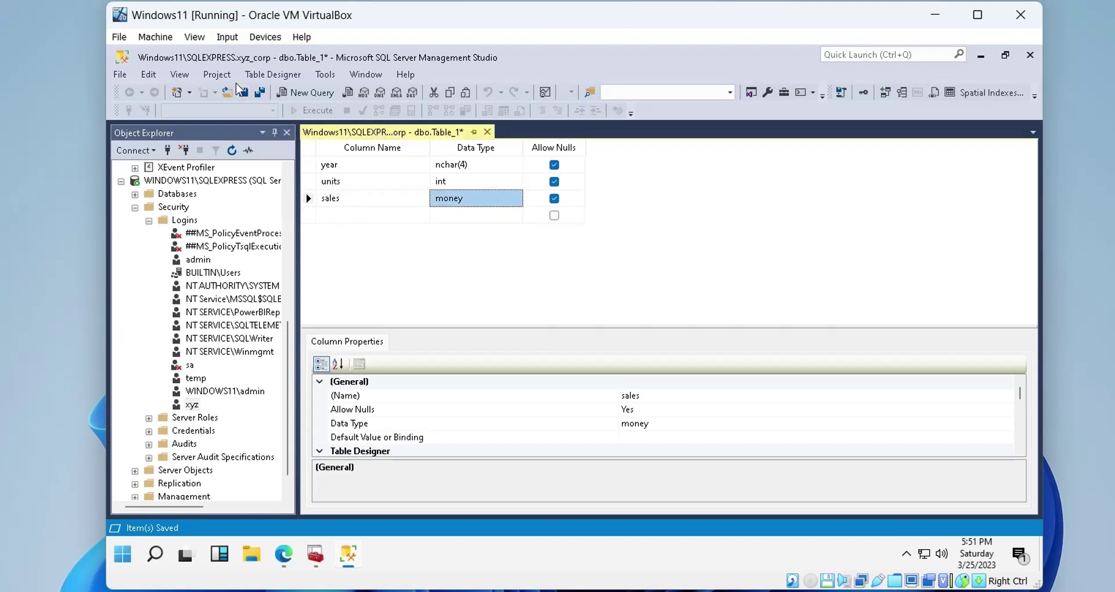
left_click(244, 92)
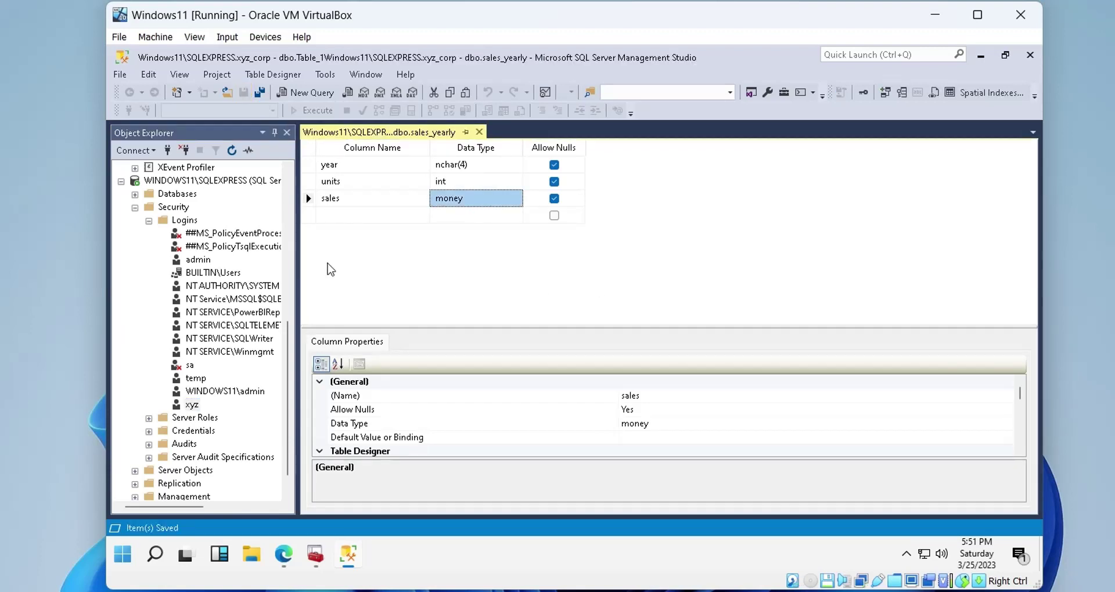
scroll(156, 239, "up", 8)
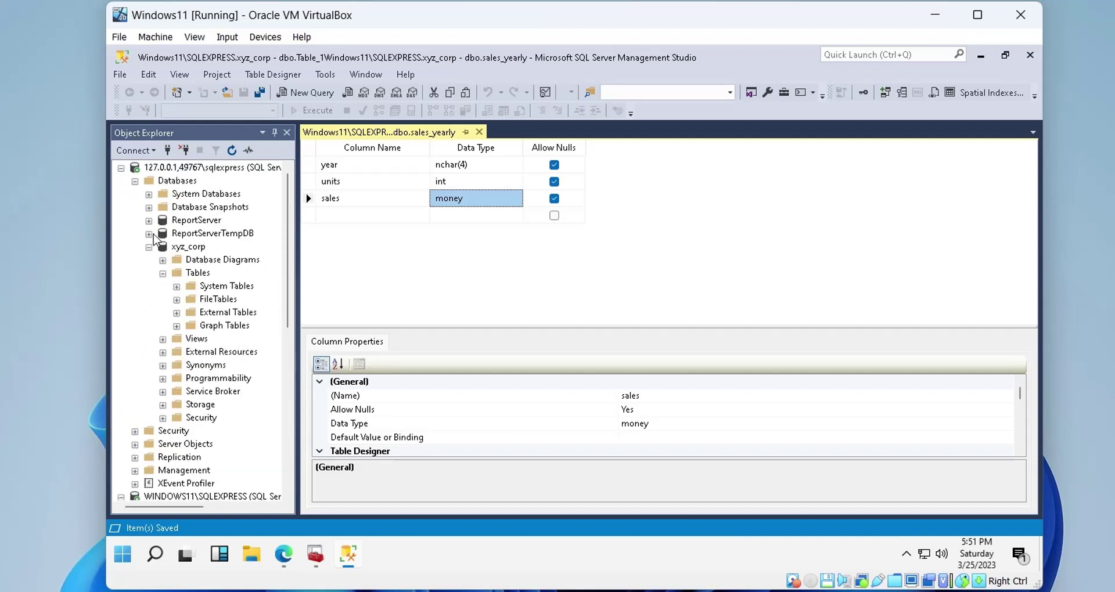
right_click(184, 272)
left_click(218, 374)
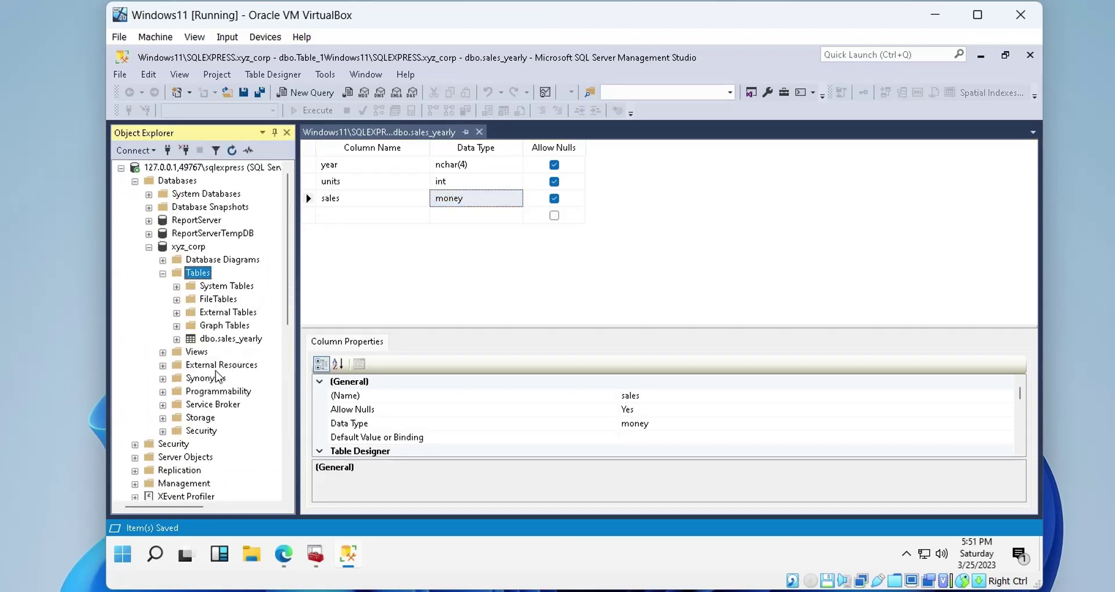
left_click(232, 340)
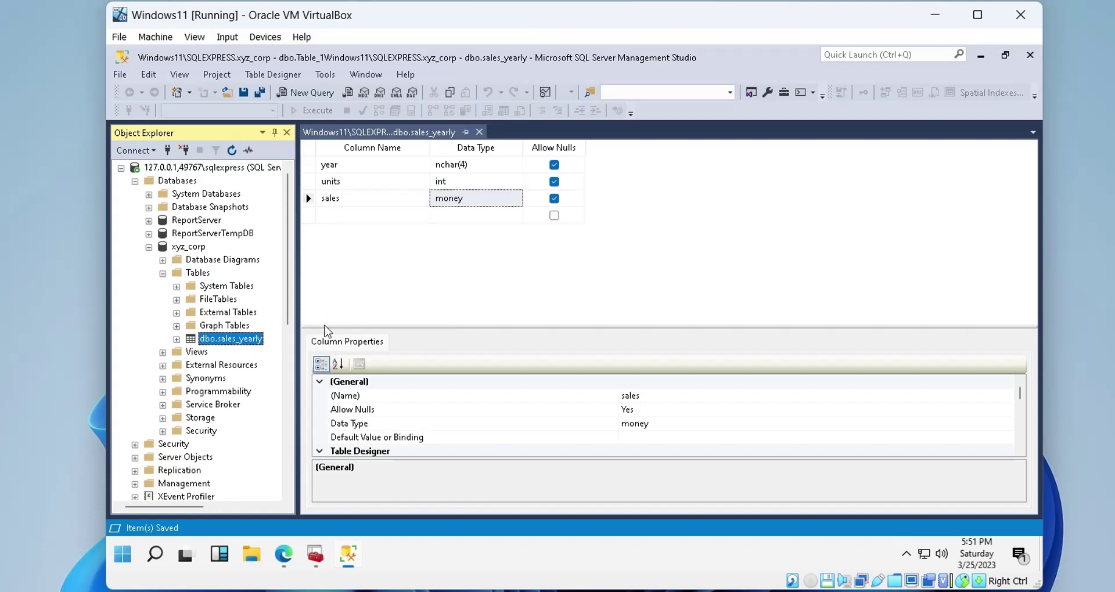
left_click(479, 133)
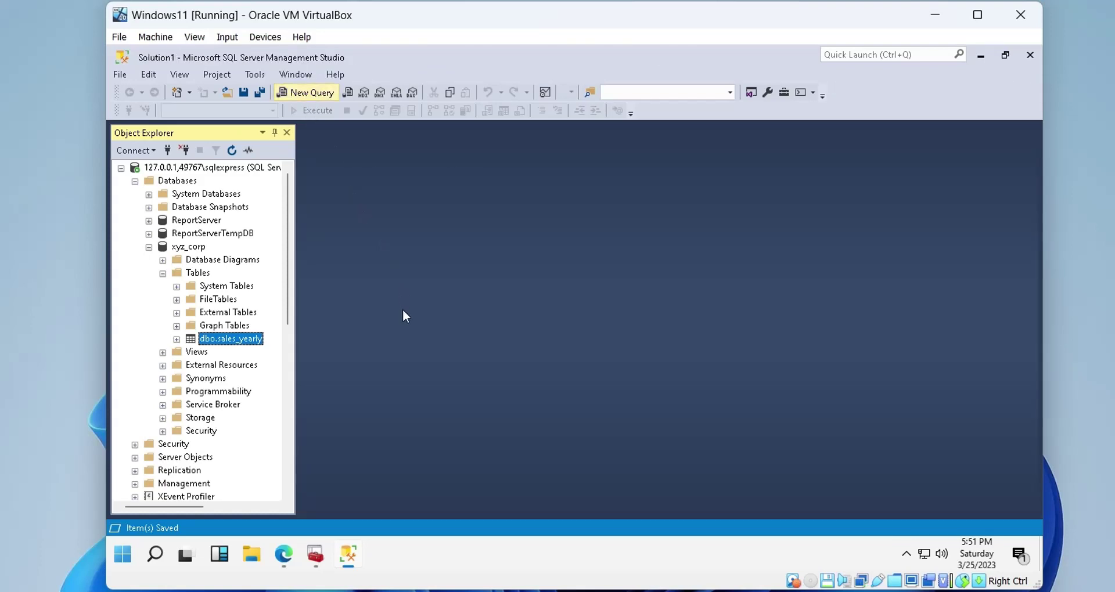
Copy the nine INSERT statements from the Z: drive text file into a new query and execute them
key("ctrl+n")
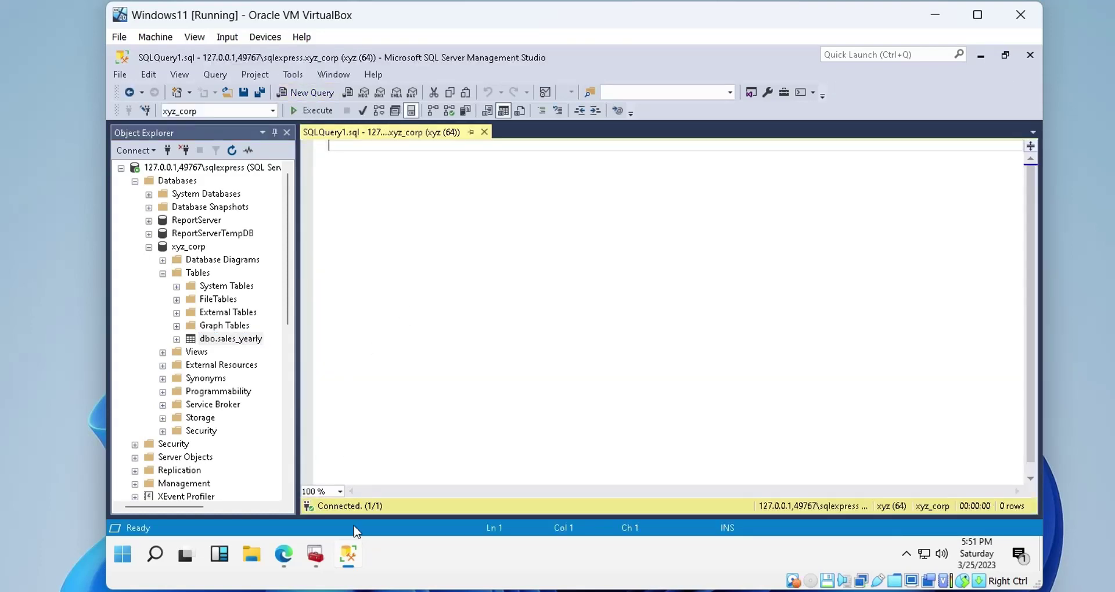
left_click(251, 554)
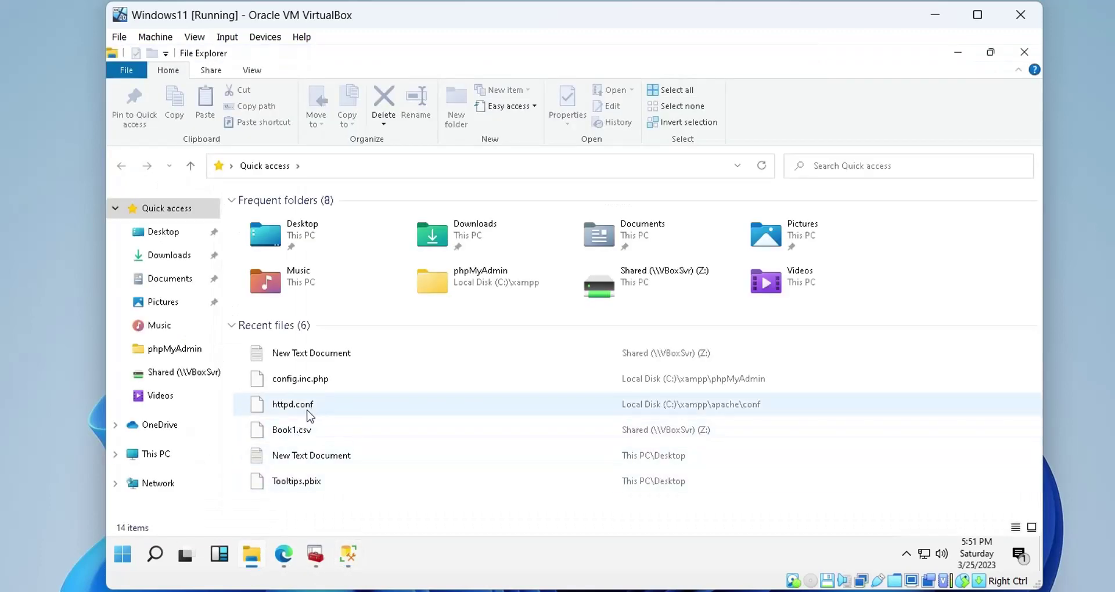
left_click(160, 458)
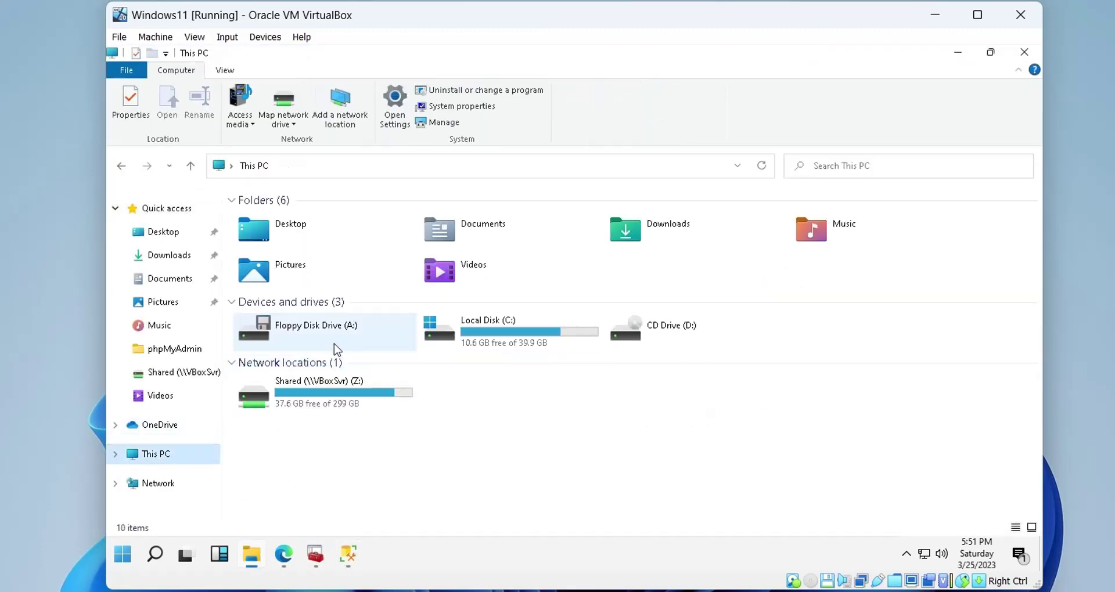
double_click(325, 392)
left_click(311, 242)
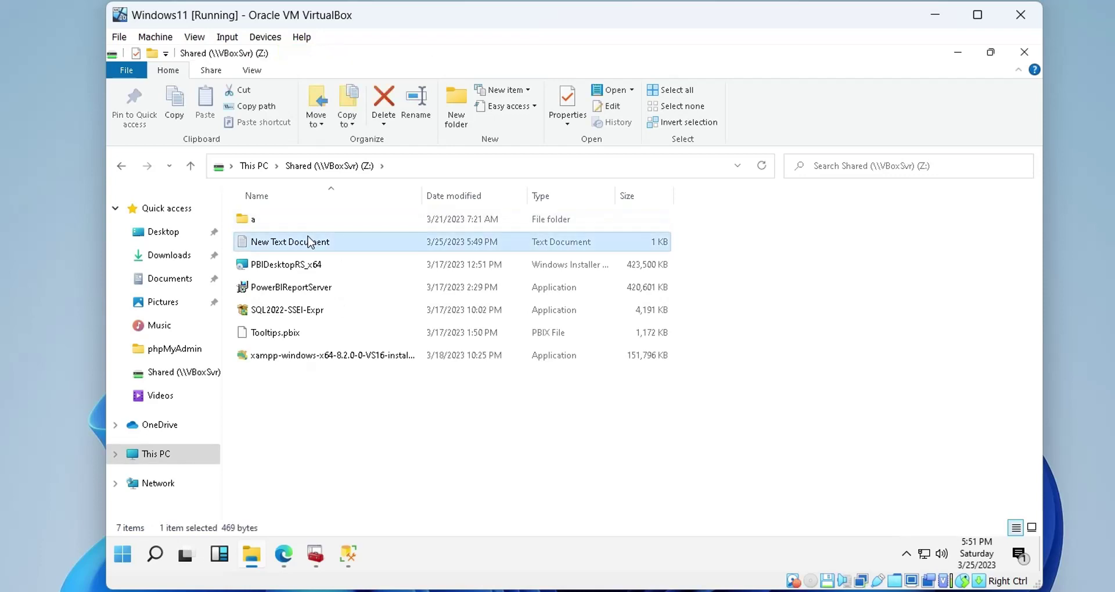
double_click(311, 243)
left_click_drag(556, 318, 188, 180)
key("ctrl+c")
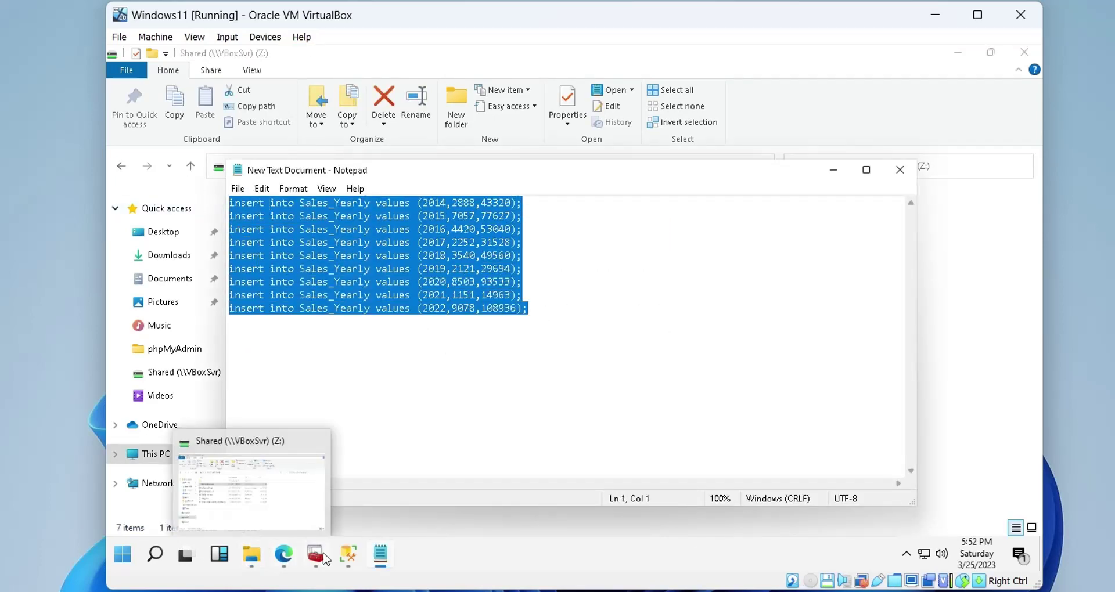
left_click(349, 555)
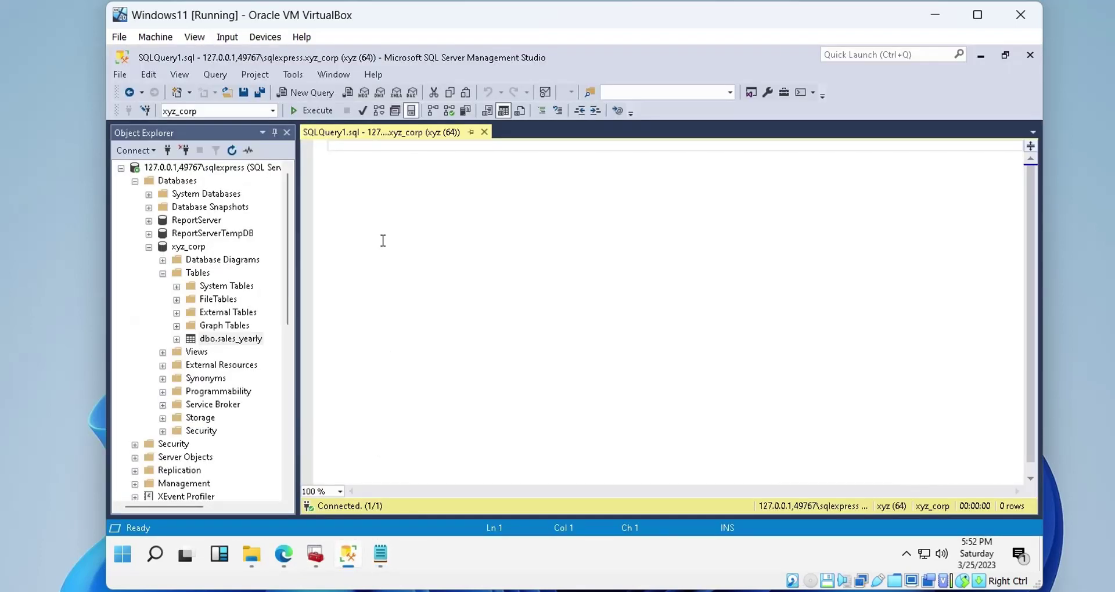
key("ctrl+v")
left_click(316, 110)
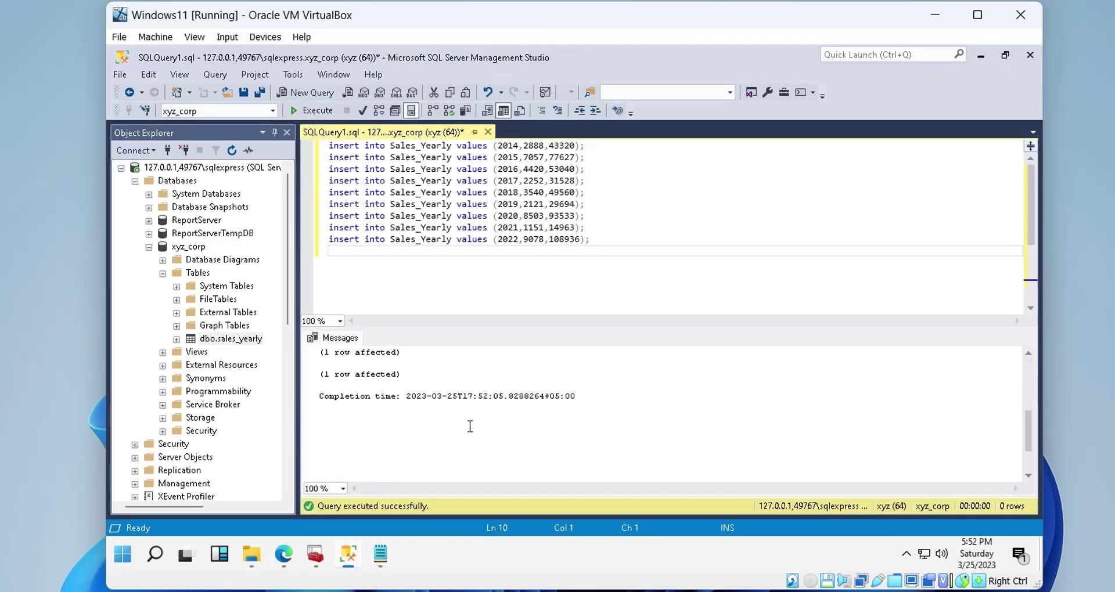
Replace the inserts with select * from sales_yearly and run it to list the rows
left_click_drag(627, 249, 229, 124)
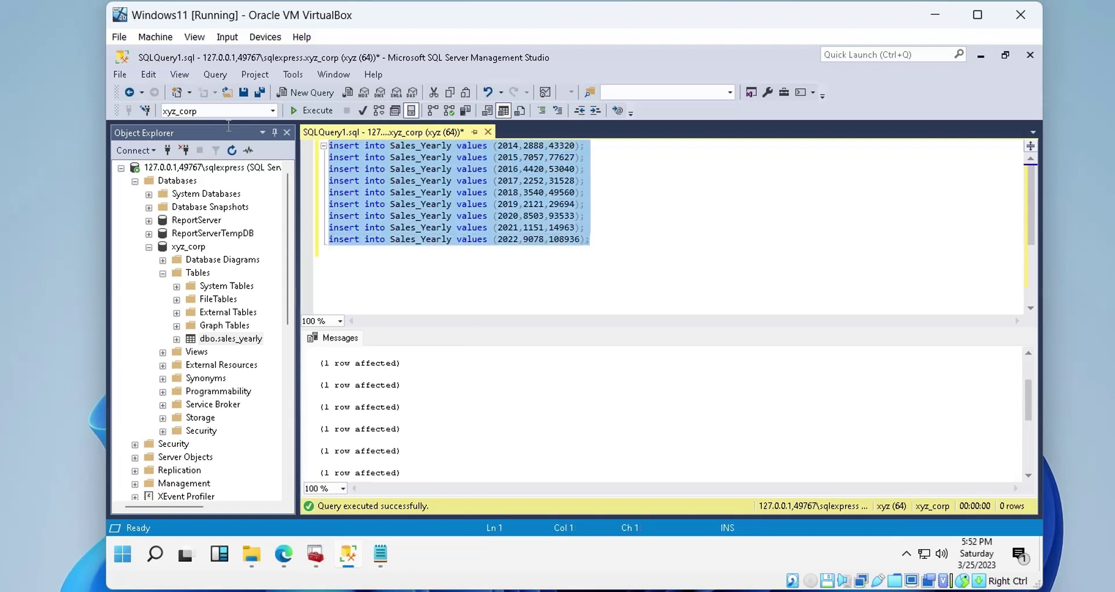
type("select")
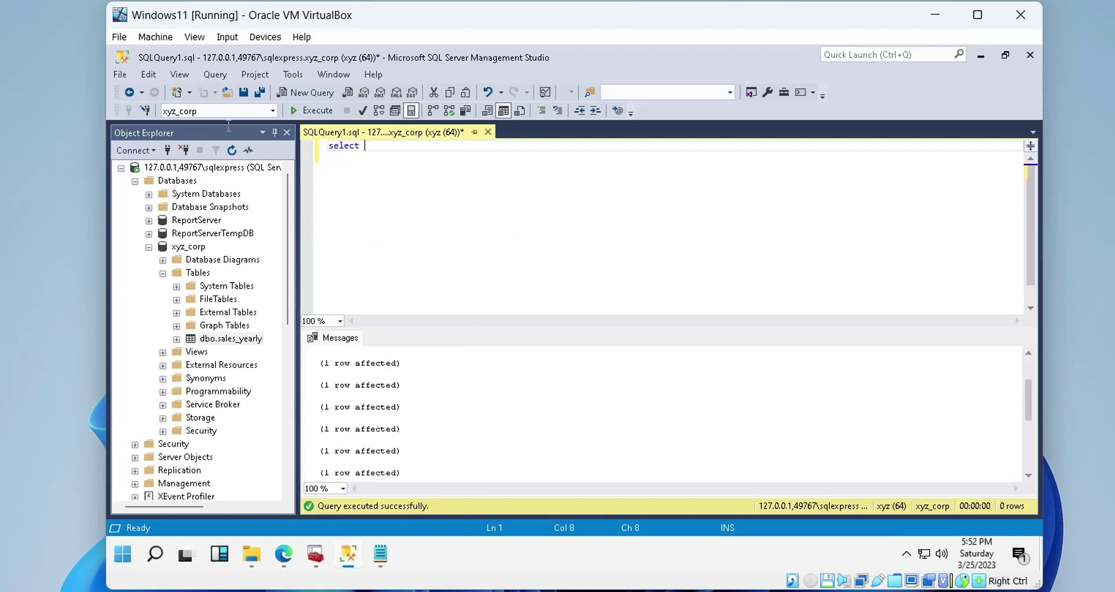
type(" * from sales")
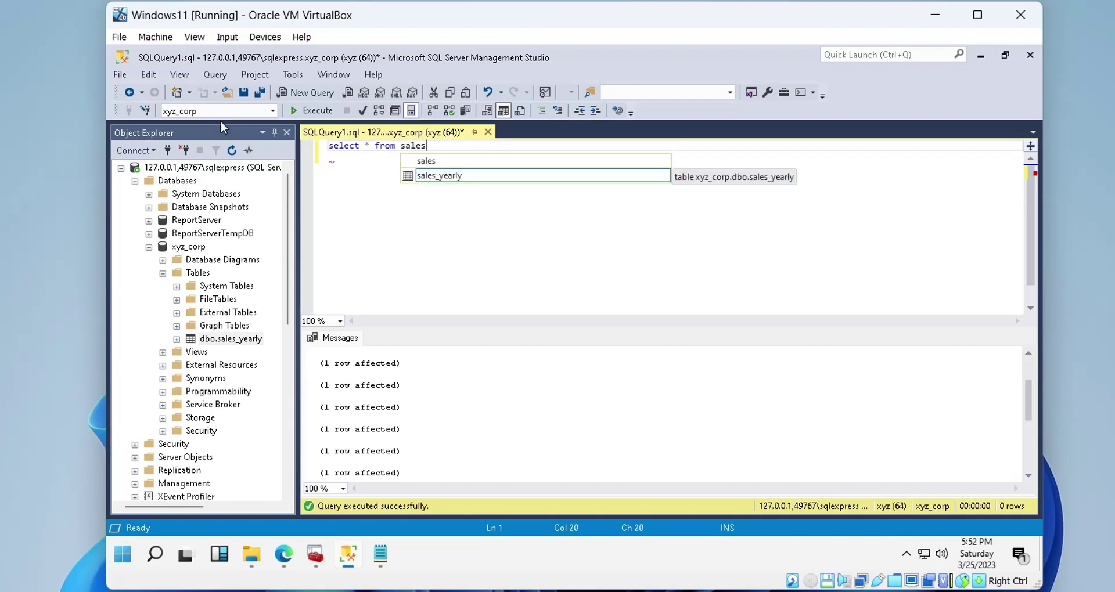
left_click(425, 177)
left_click(425, 177)
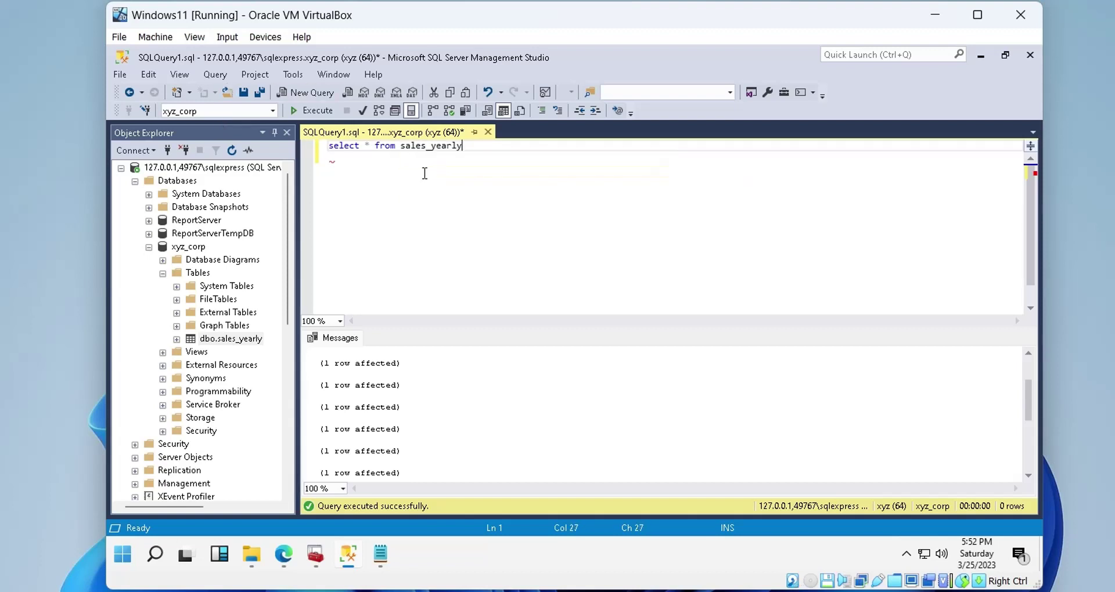
left_click(307, 111)
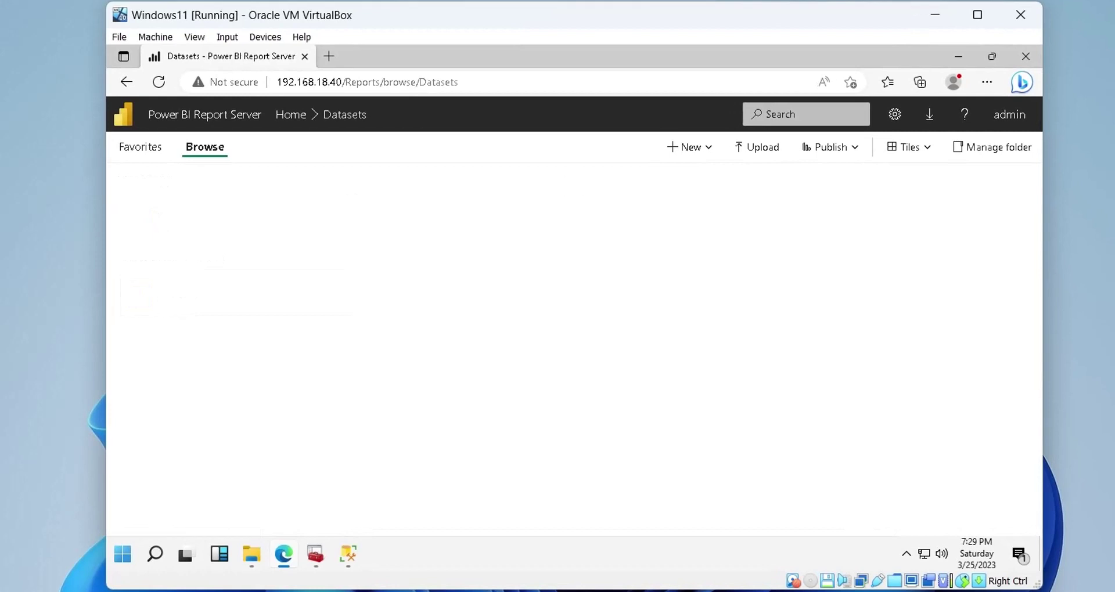
Create a new data source in the Datasets folder named sales_yearly_ds
left_click(693, 153)
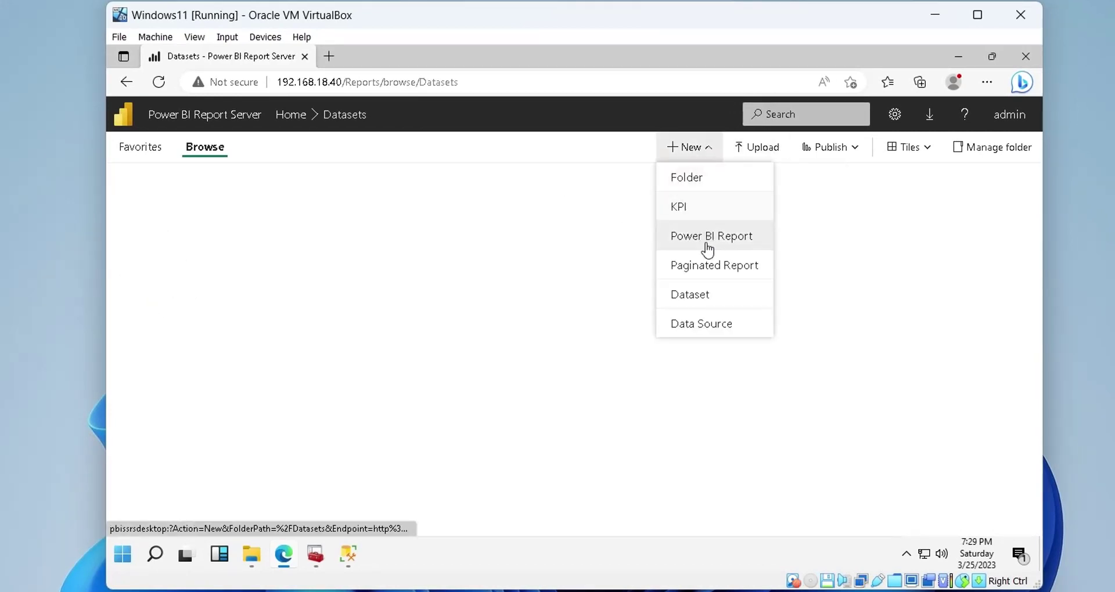
left_click(703, 324)
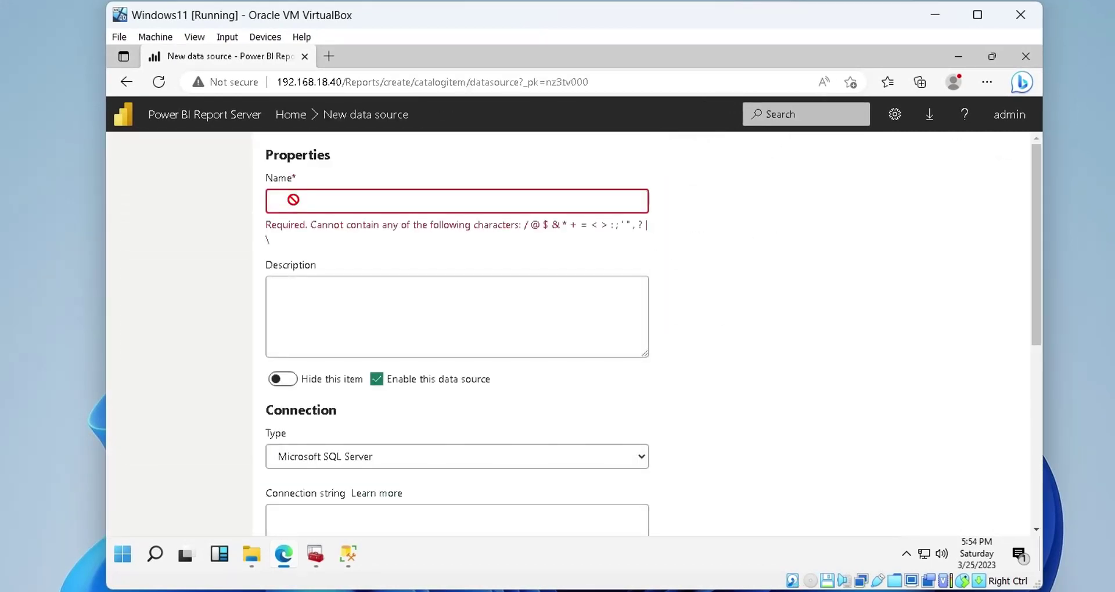
left_click(295, 200)
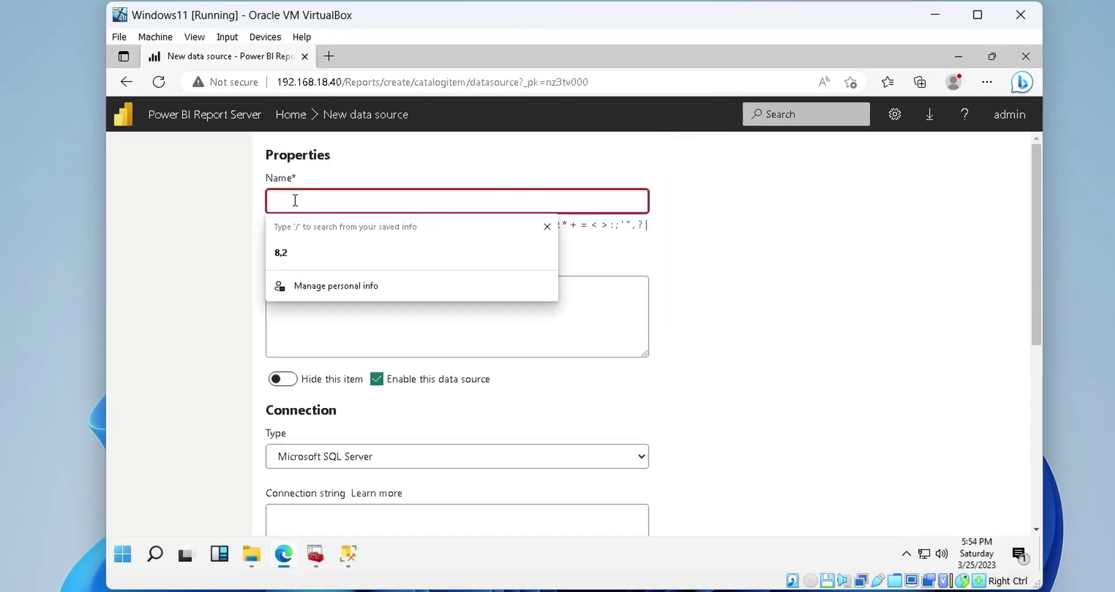
type("sale")
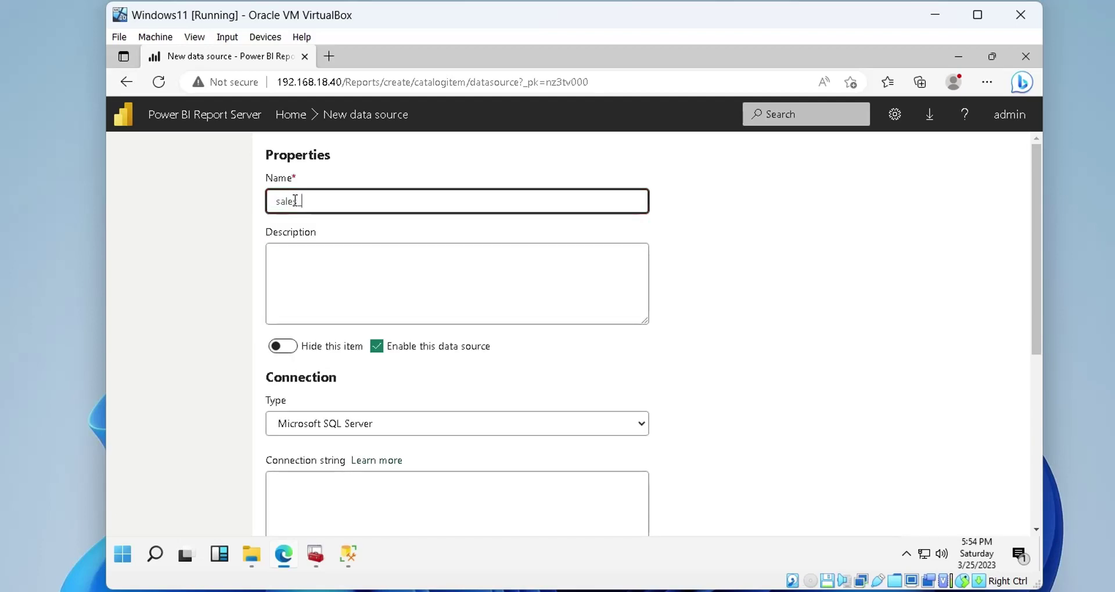
type("s_yearly_ds")
scroll(373, 316, "down", 1)
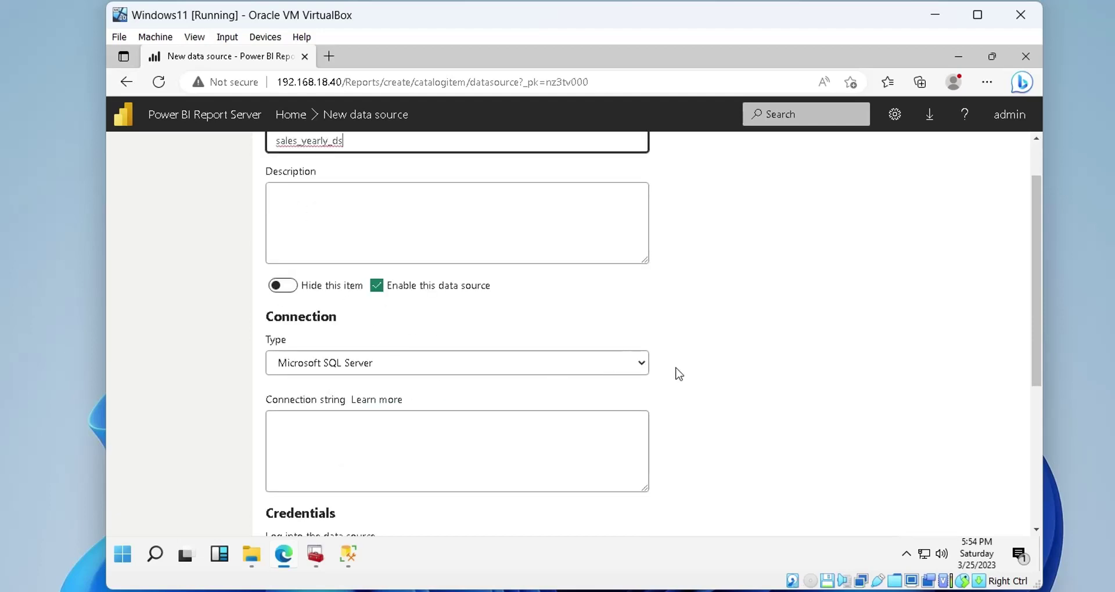
Enter a connection string for 127.0.0.1,49767\sqlexpress with the database login, password and initial catalog xyz_corp
scroll(678, 375, "down", 2)
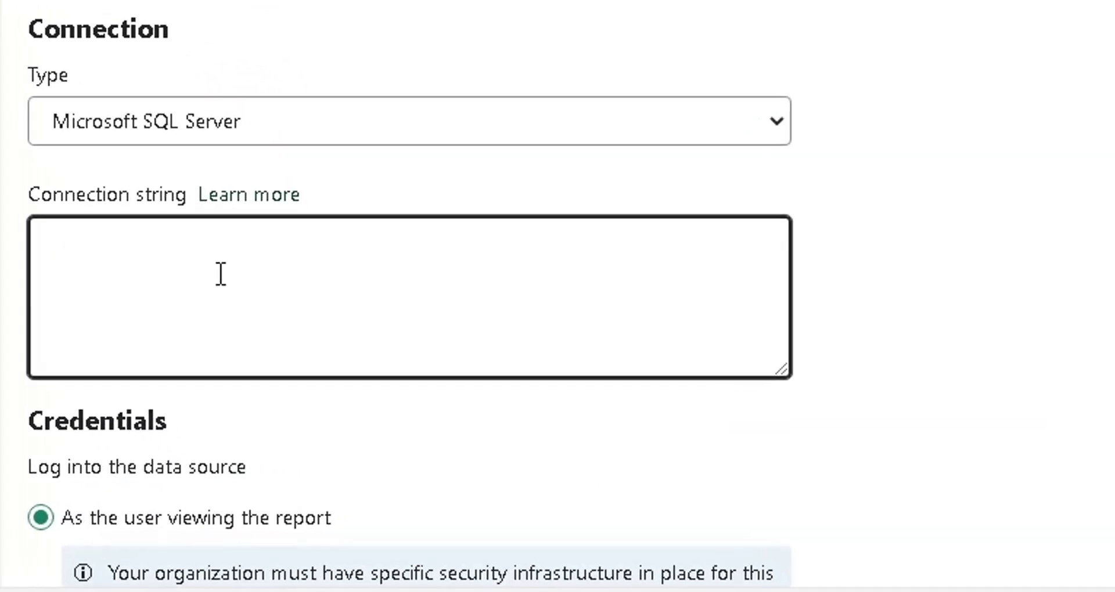
type("datasource=")
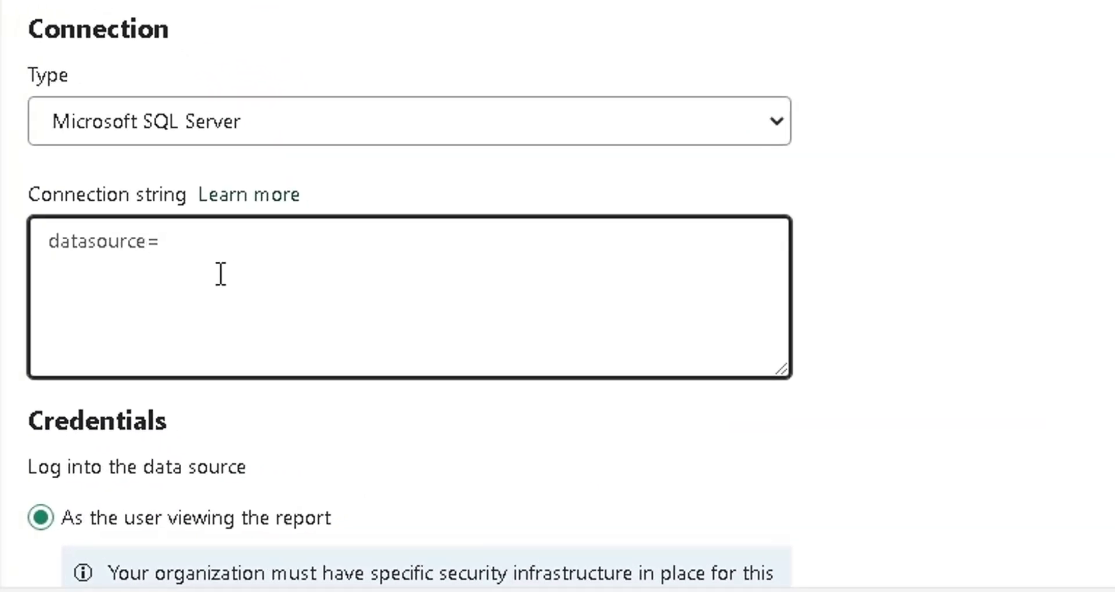
type("127.0.0.1")
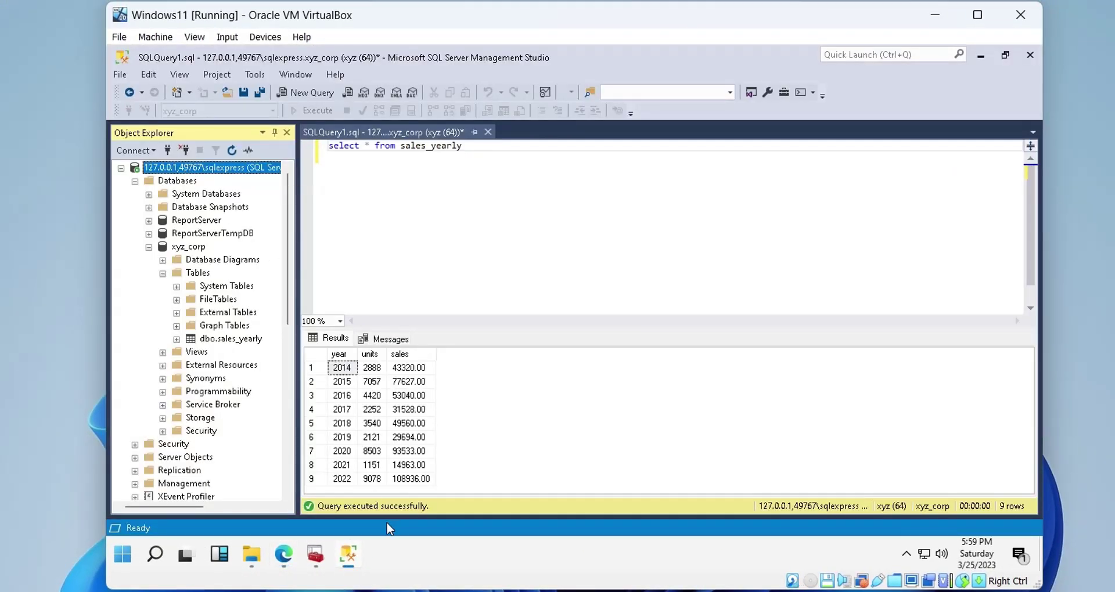
left_click(283, 555)
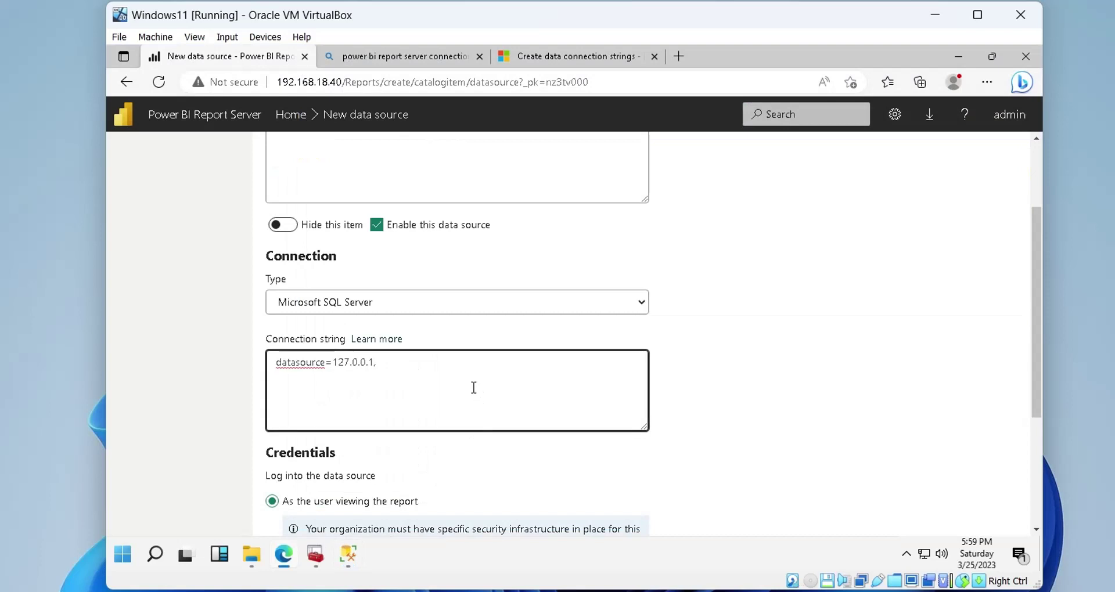
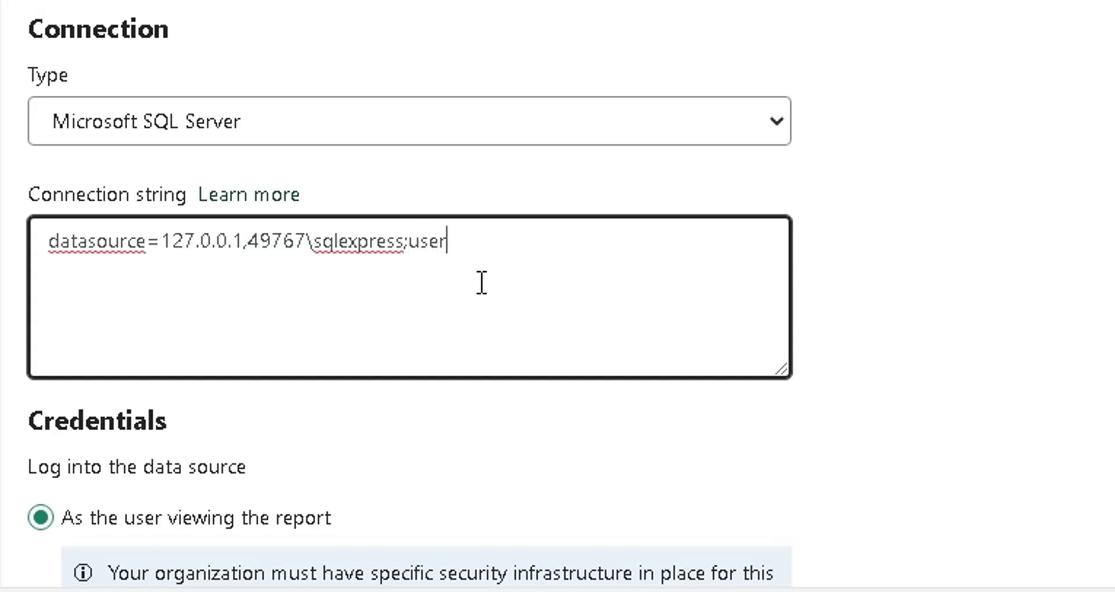
key("BackSpace")
key("BackSpace")
key("BackSpace")
key("BackSpace")
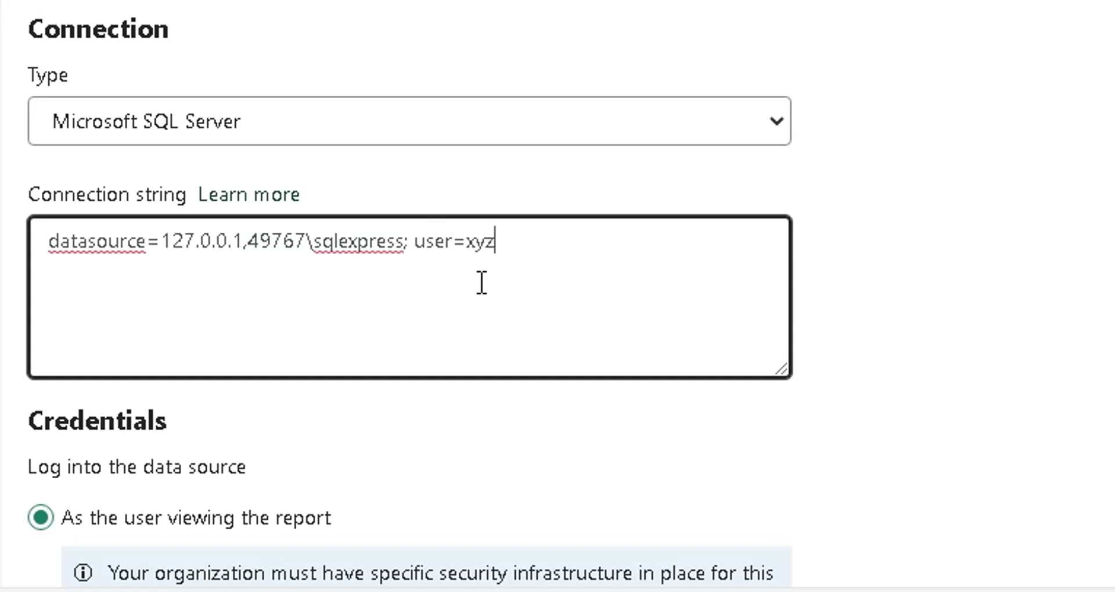
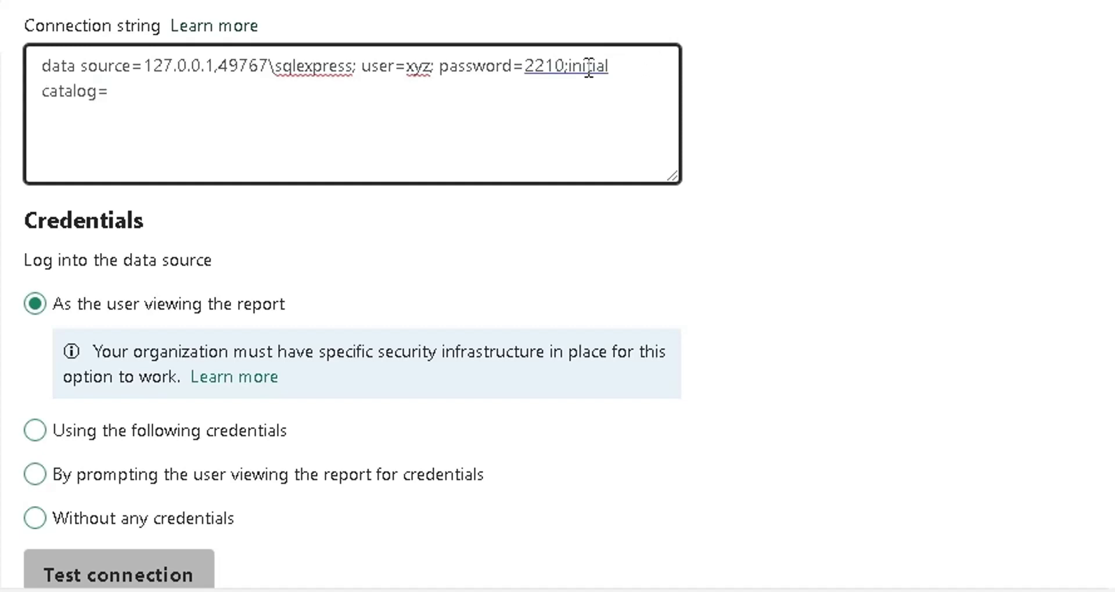
left_click(583, 65)
left_click(567, 164)
type("xyz_corp;")
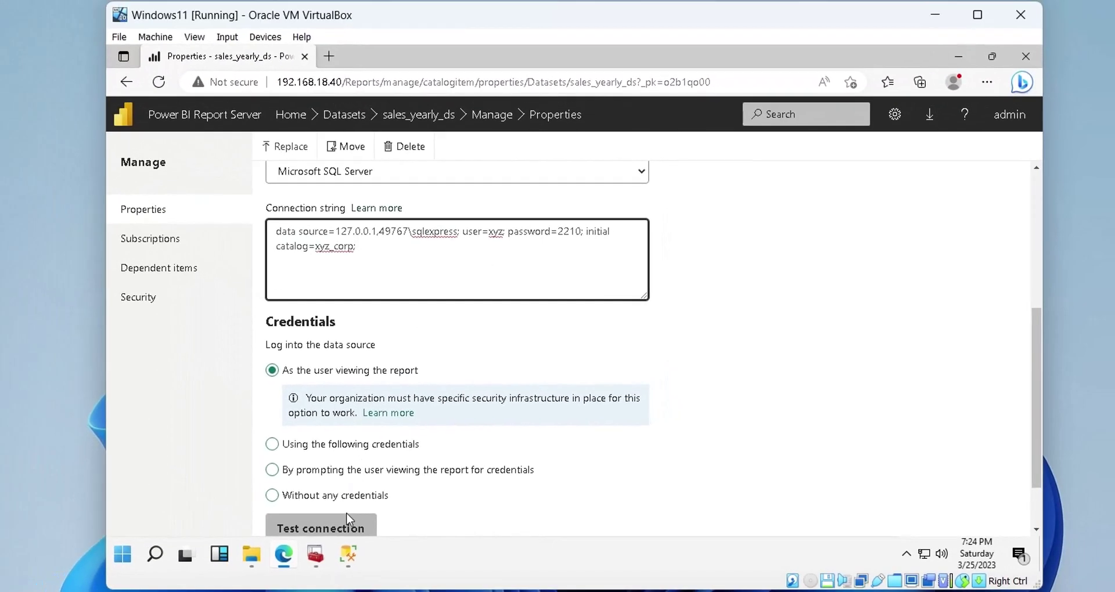
Test the sales_yearly_ds connection, apply the settings, and return via Home to the Datasets folder
left_click(166, 565)
scroll(348, 523, "down", 1)
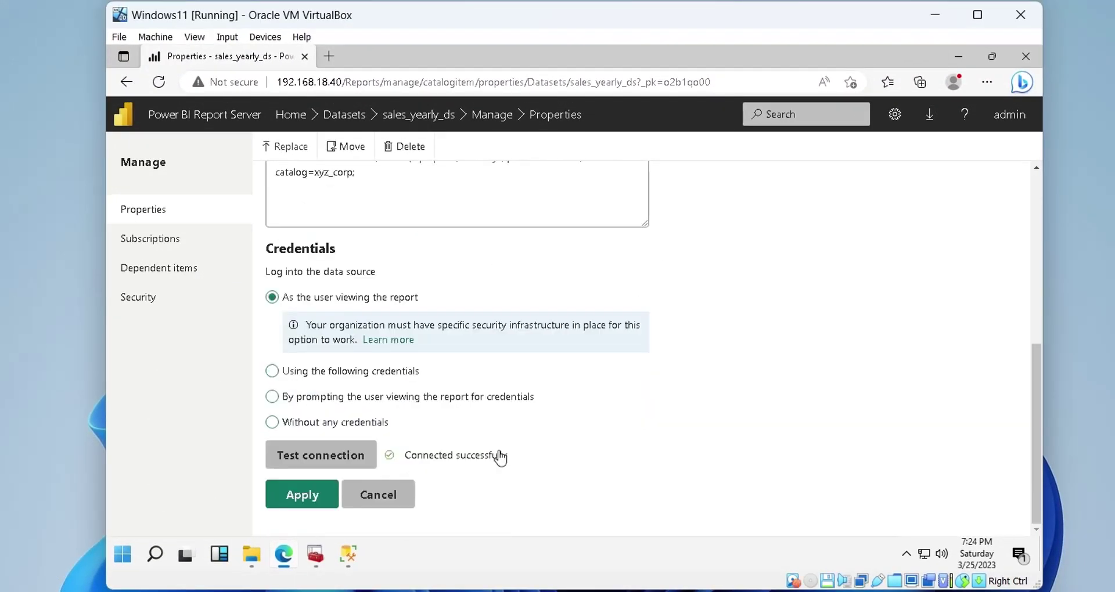
left_click(312, 495)
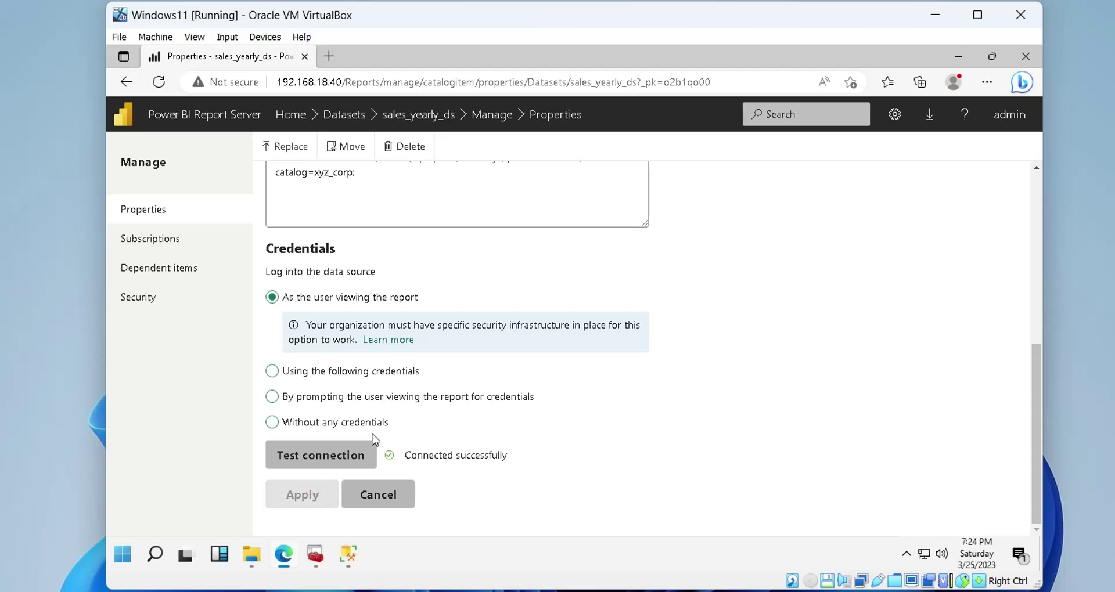
scroll(485, 456, "up", 4)
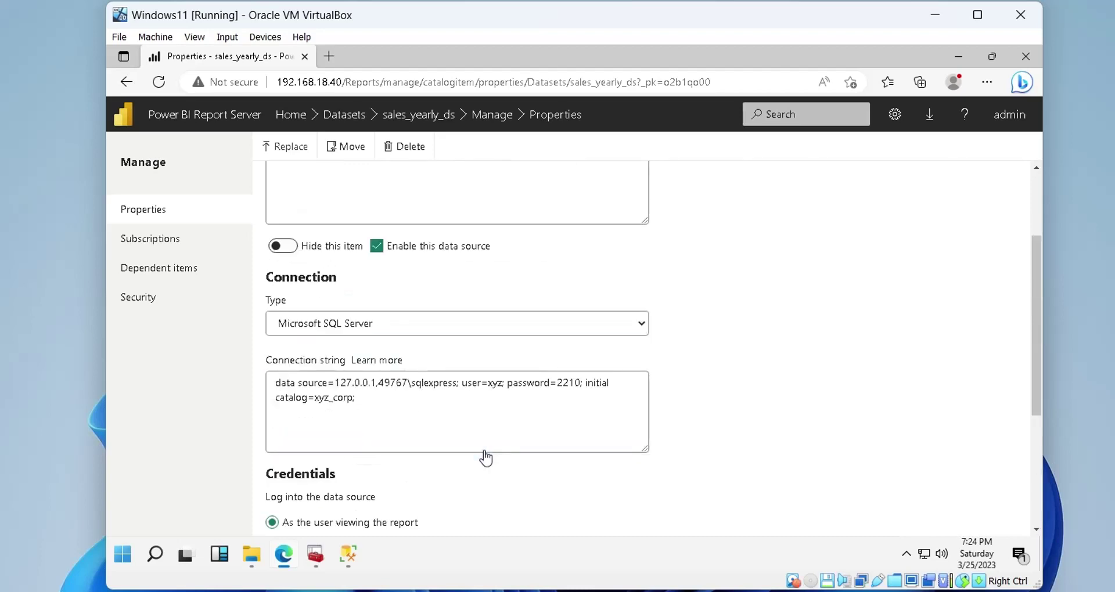
left_click(290, 114)
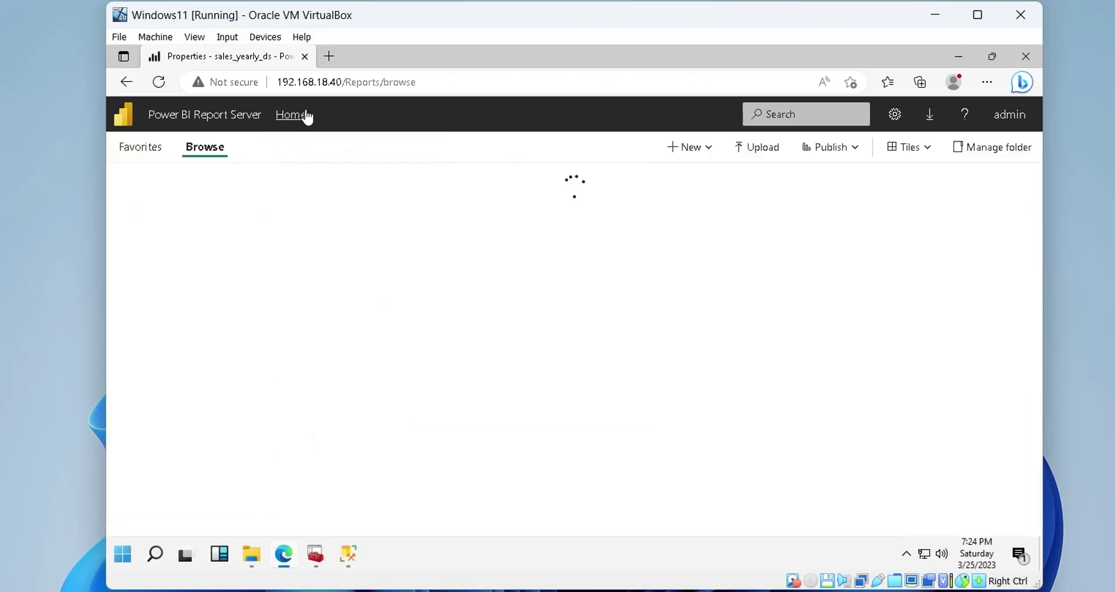
left_click(178, 230)
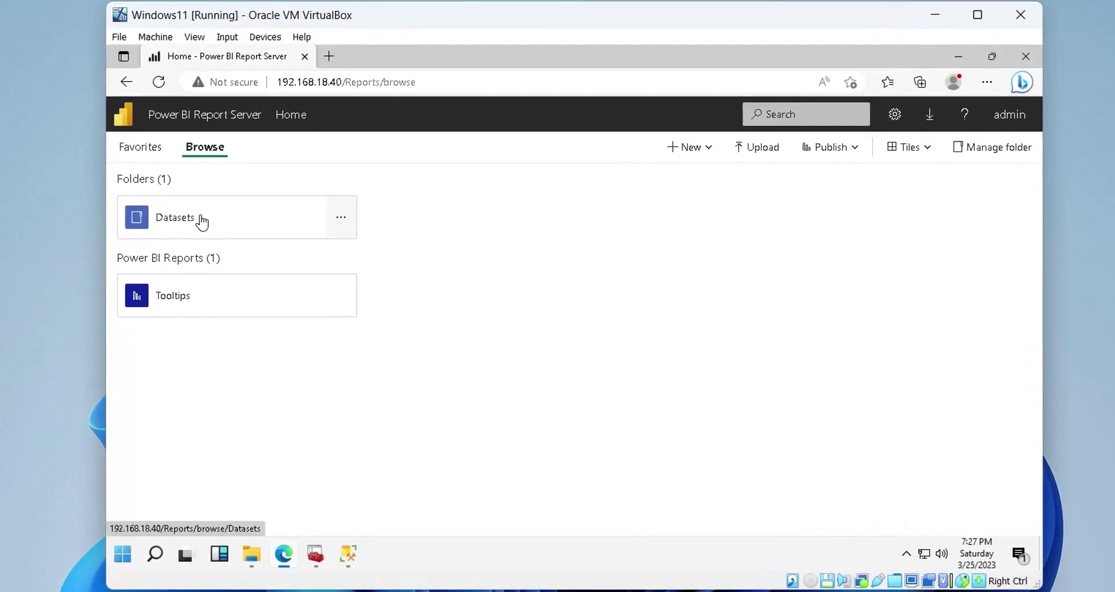
Start a new shared dataset in the Datasets folder, letting the browser launch Report Builder
left_click(268, 224)
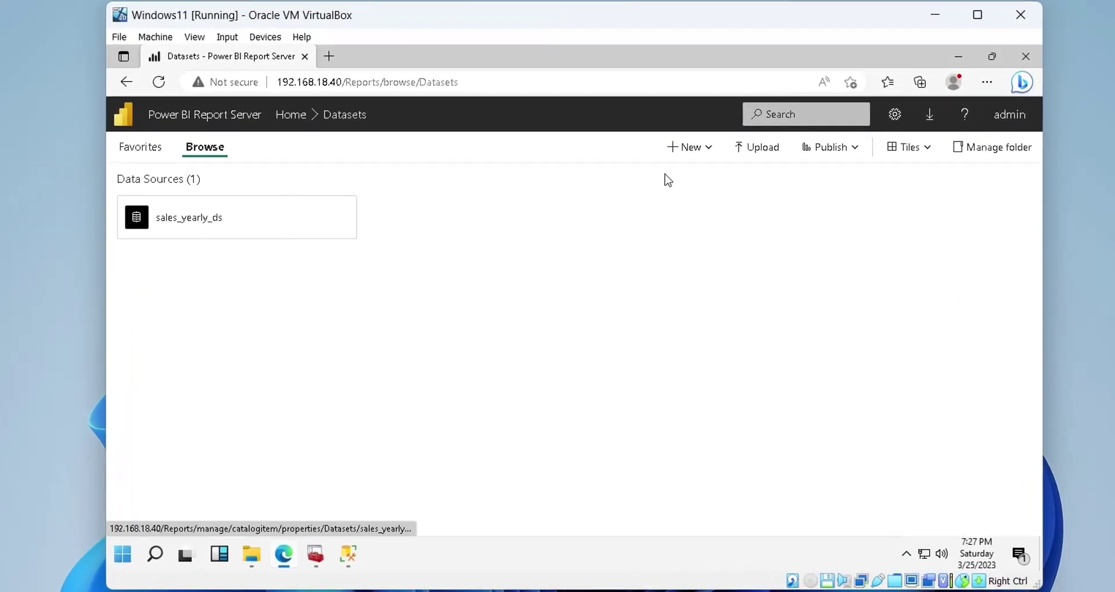
left_click(708, 155)
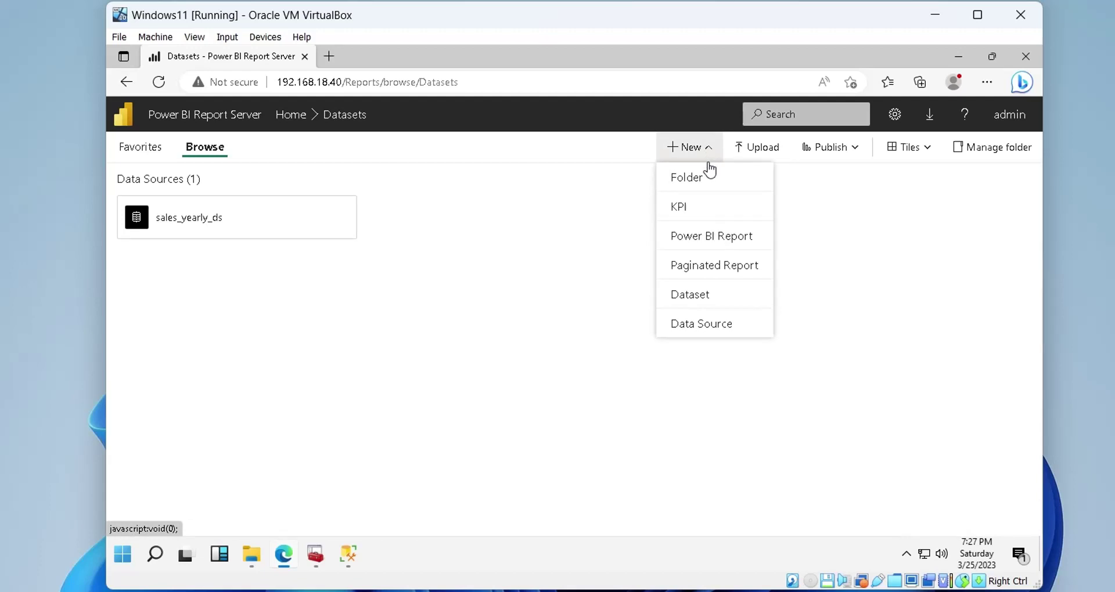
left_click(709, 297)
left_click(657, 169)
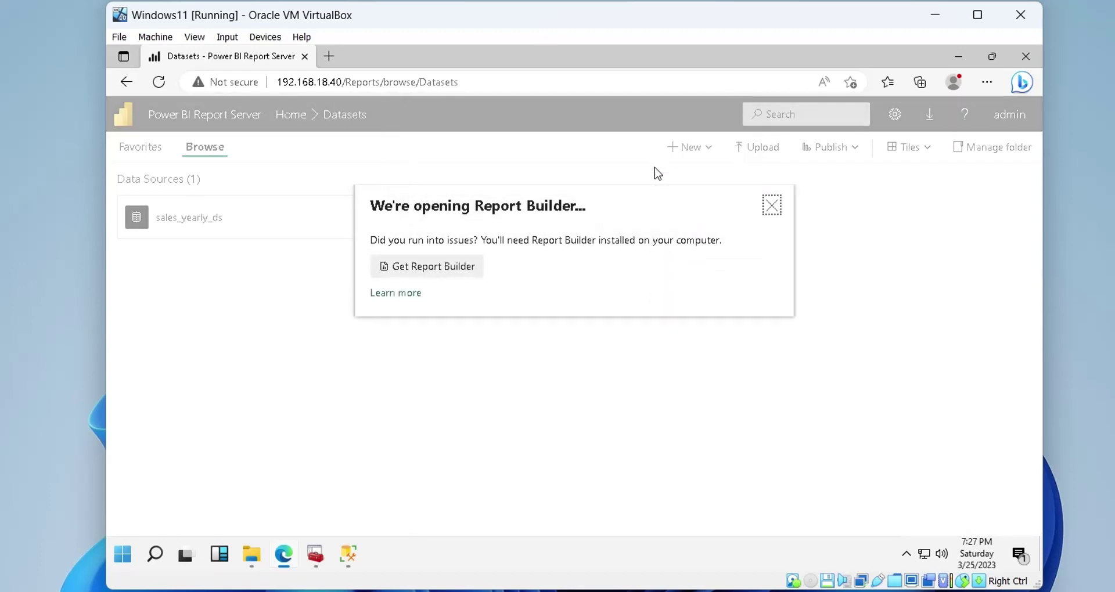
left_click(770, 208)
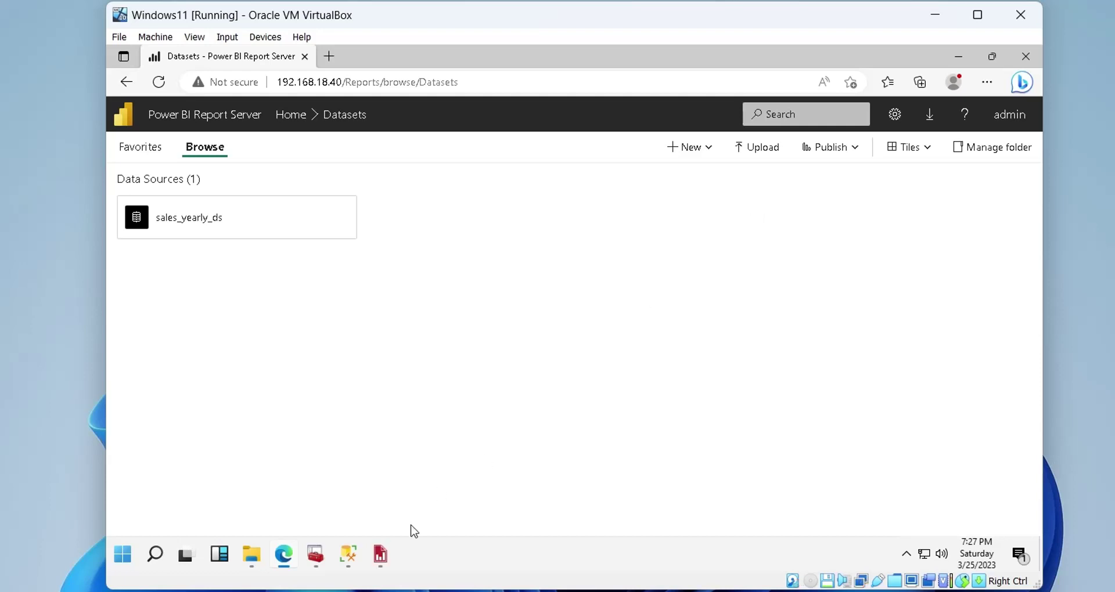
Base the new dataset on sales_yearly_ds and include all fields of the sales_yearly table
left_click(388, 553)
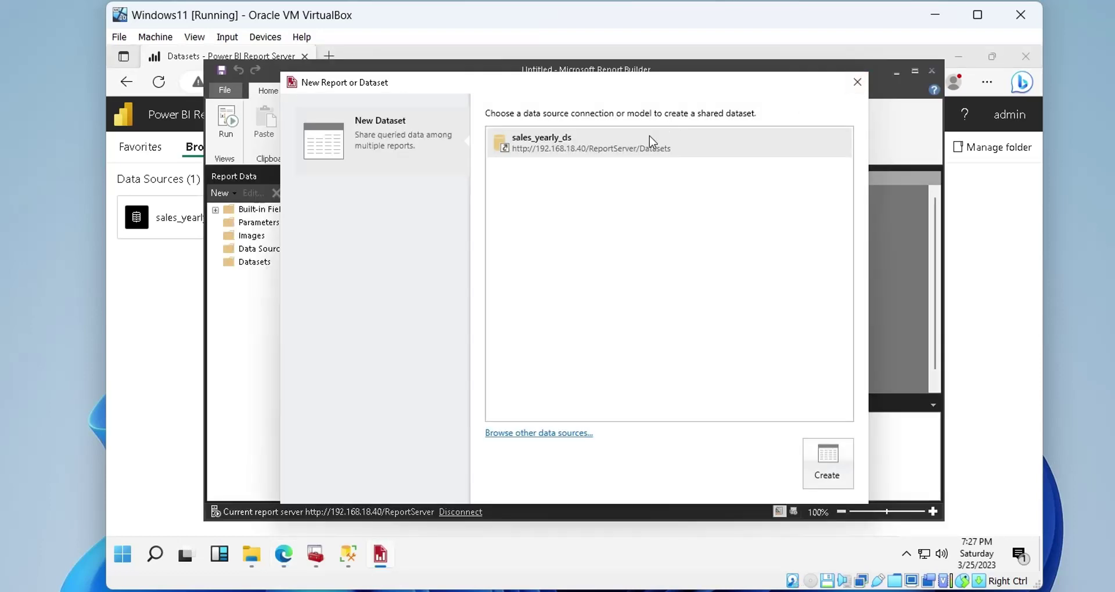
double_click(650, 141)
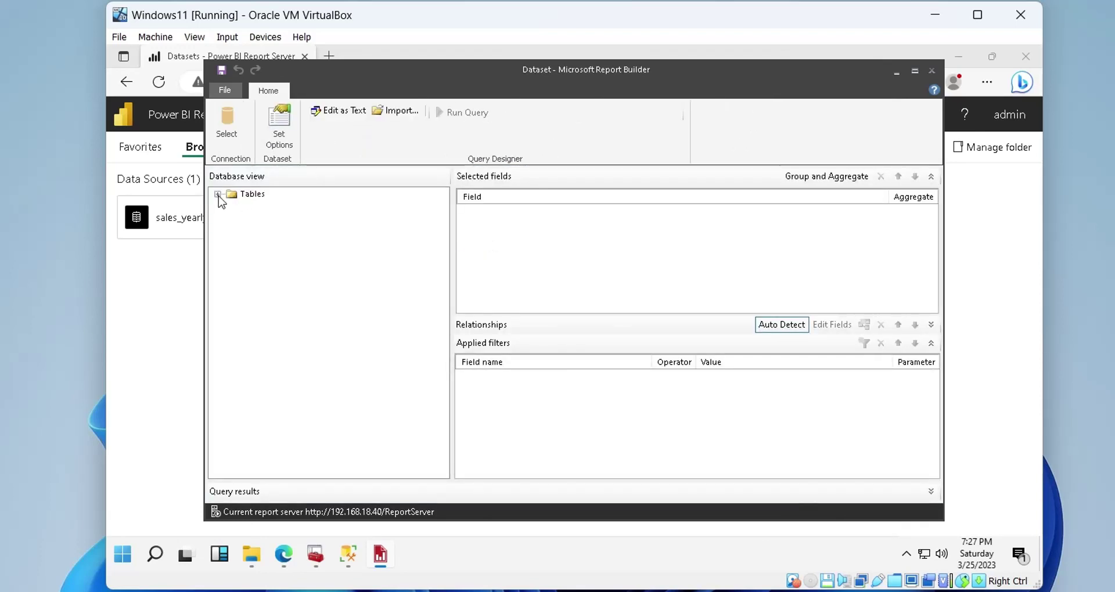
left_click(217, 194)
left_click(231, 205)
left_click(245, 205)
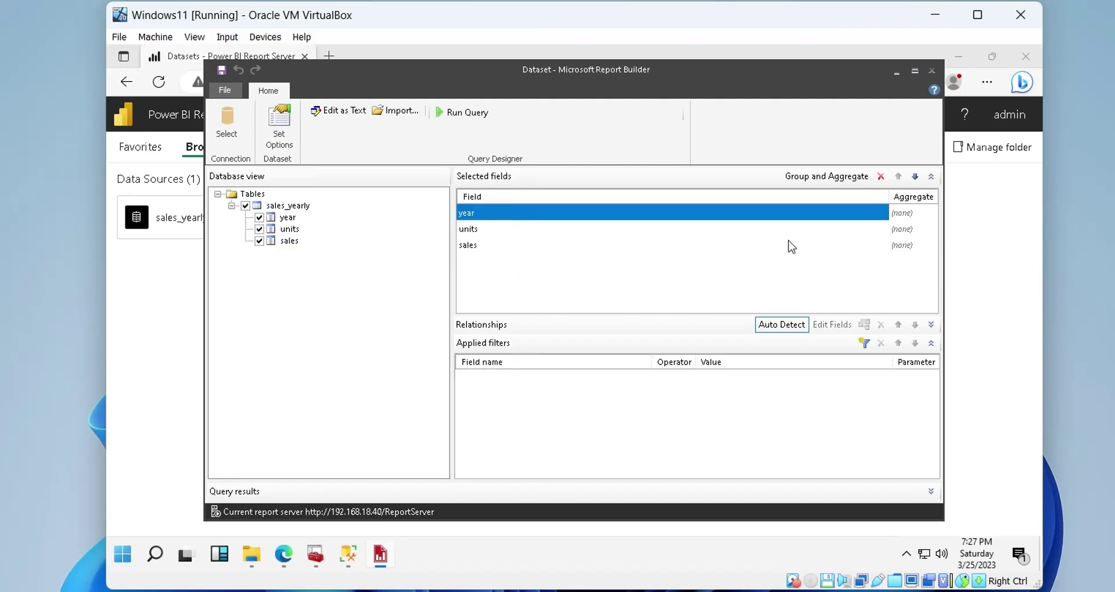
Save the dataset to the server's Datasets folder as sales_yearly_dataset.rsd
left_click(225, 72)
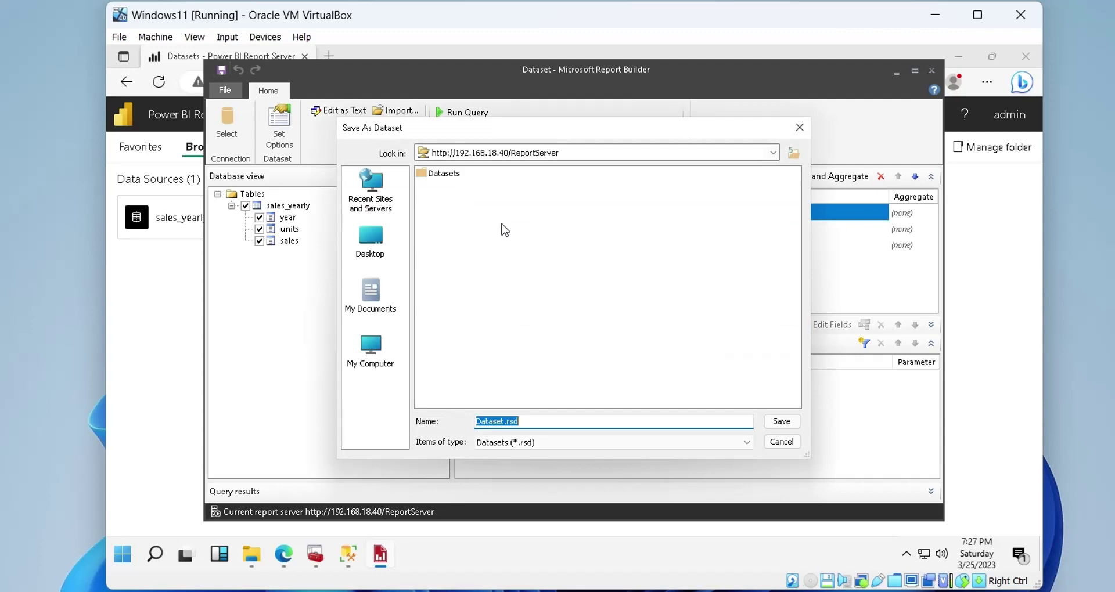
double_click(444, 174)
left_click(516, 422)
left_click_drag(504, 422, 442, 419)
type("sales_yearly")
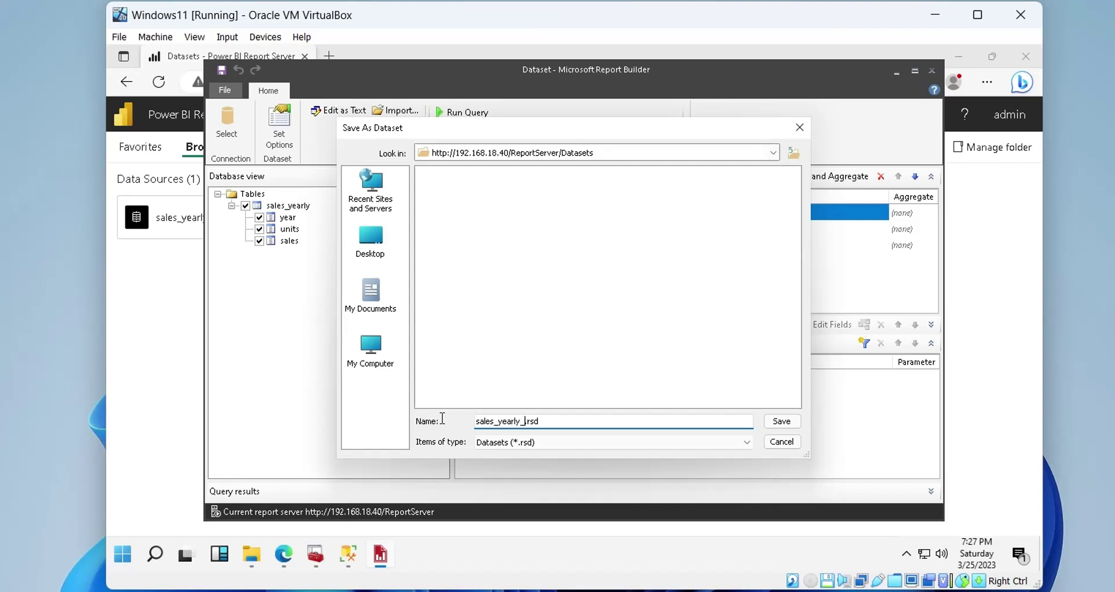
type("_ds")
key("BackSpace")
type("ataset")
left_click(778, 421)
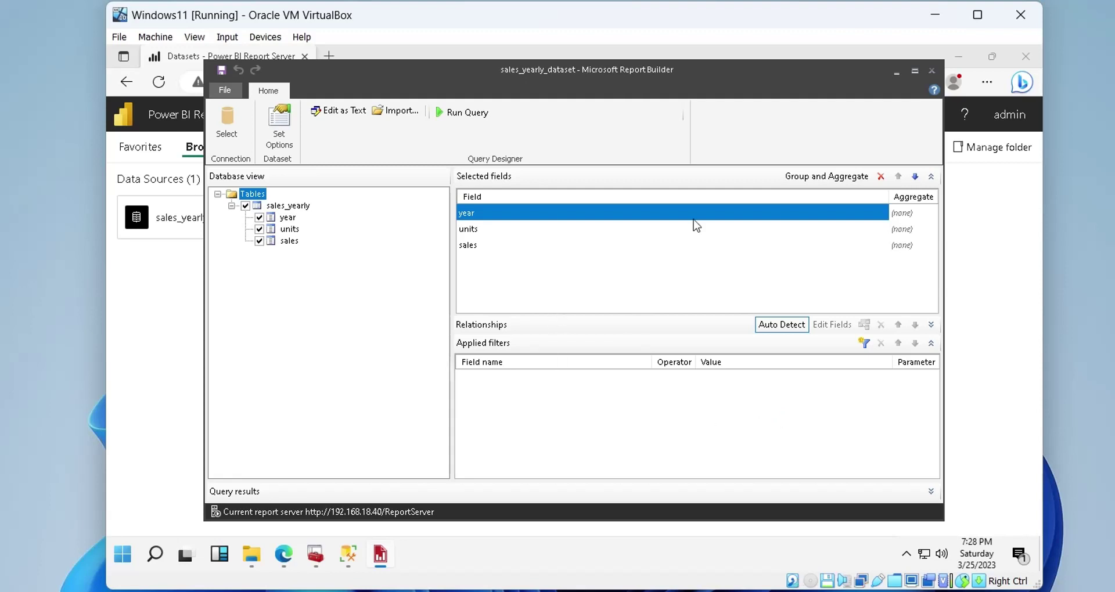
Close Report Builder and refresh the Datasets page so sales_yearly_dataset appears
left_click(932, 68)
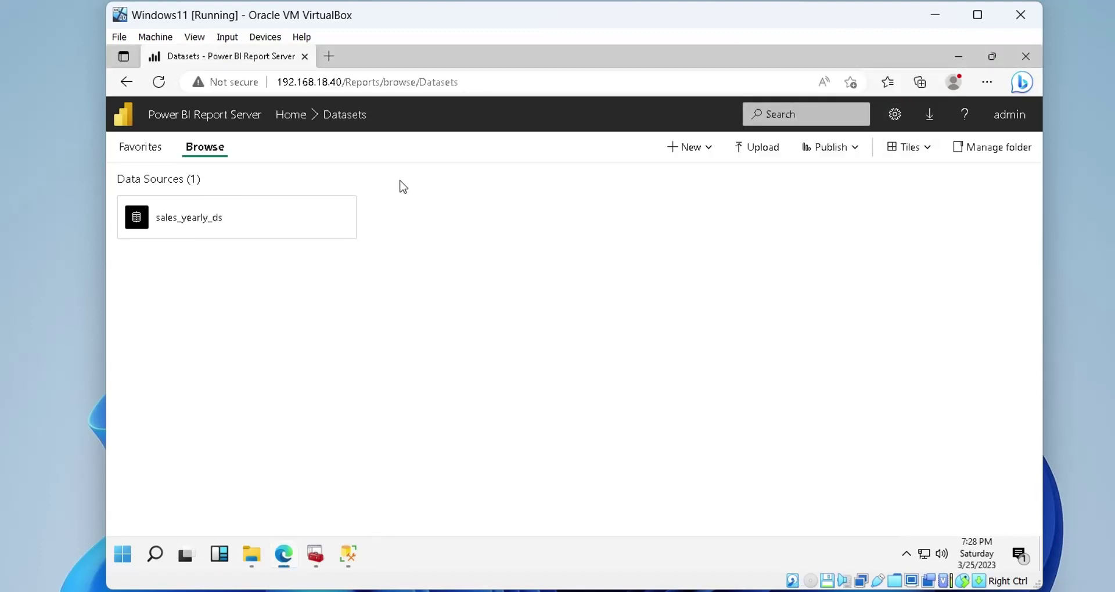
right_click(438, 229)
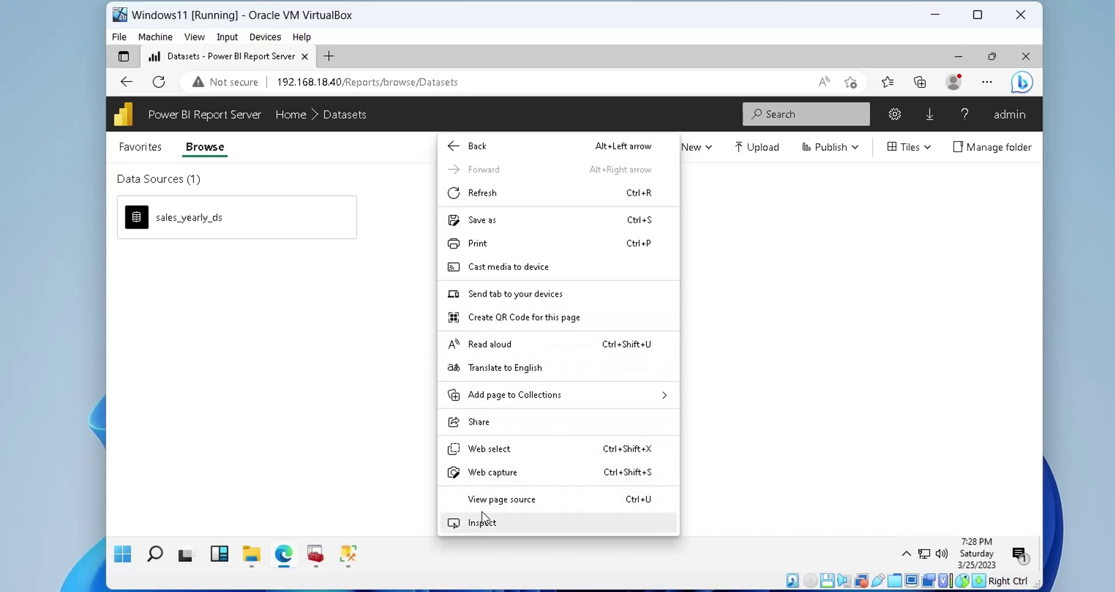
left_click(493, 194)
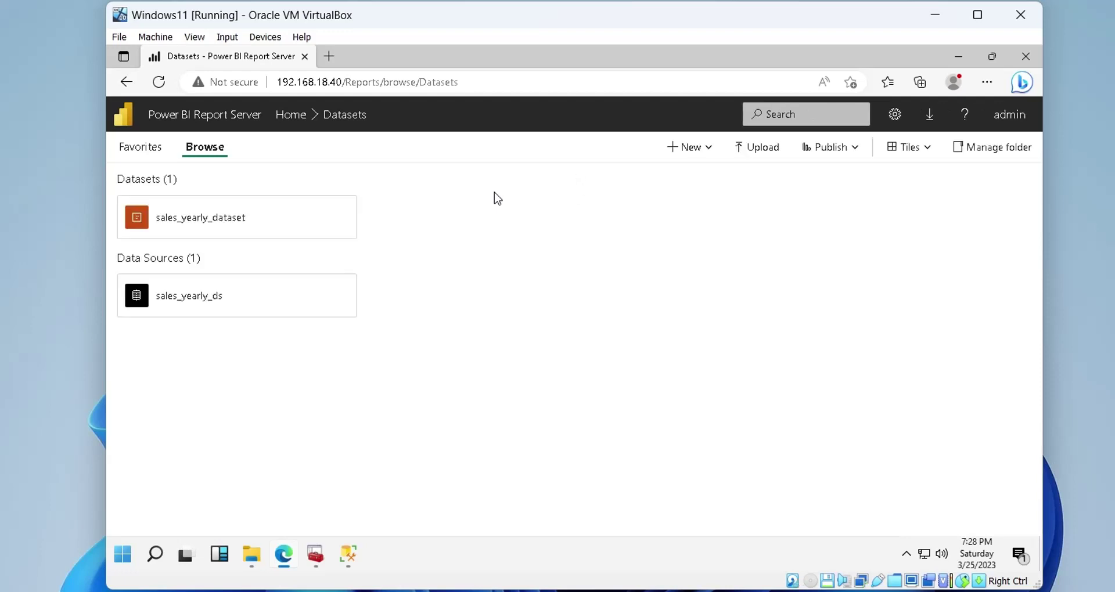
Open sales_yearly_dataset and load its data preview showing the nine yearly rows
left_click(215, 227)
left_click(172, 240)
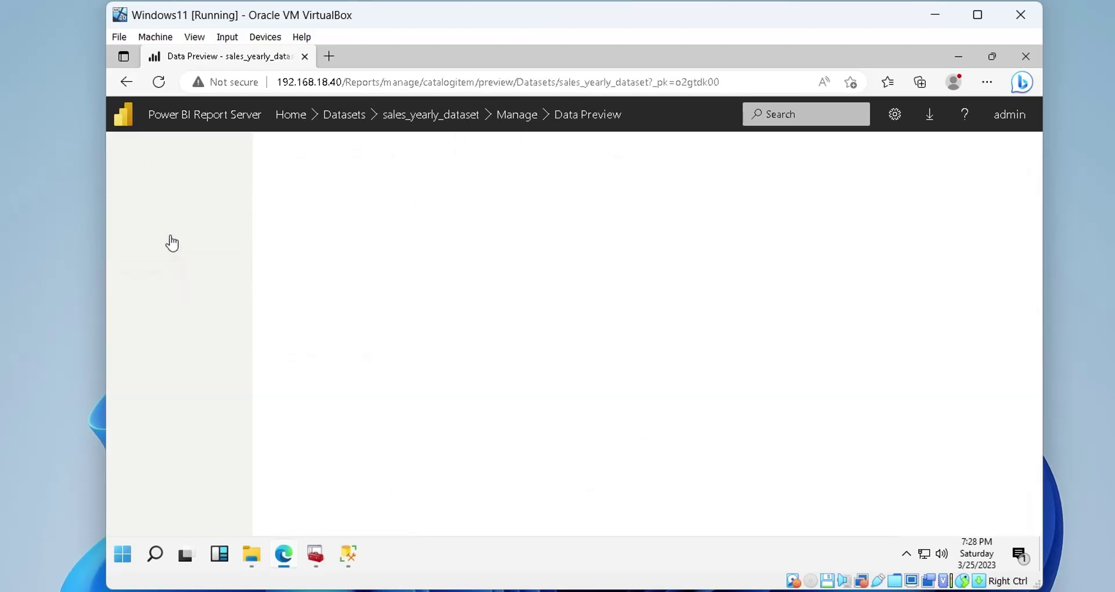
left_click(295, 147)
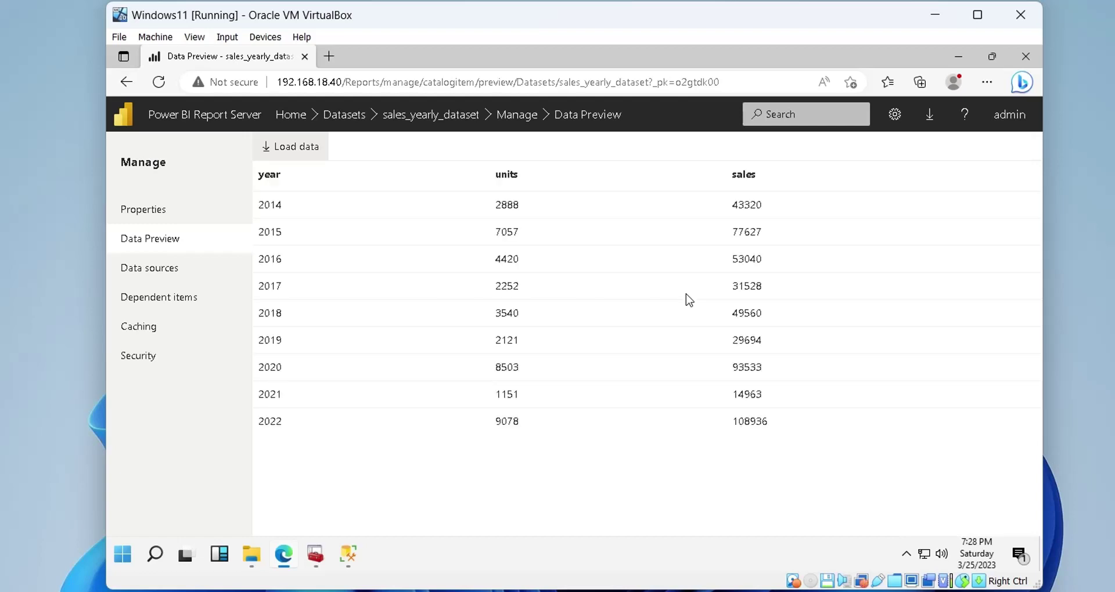
left_click_drag(773, 424, 246, 176)
left_click(296, 278)
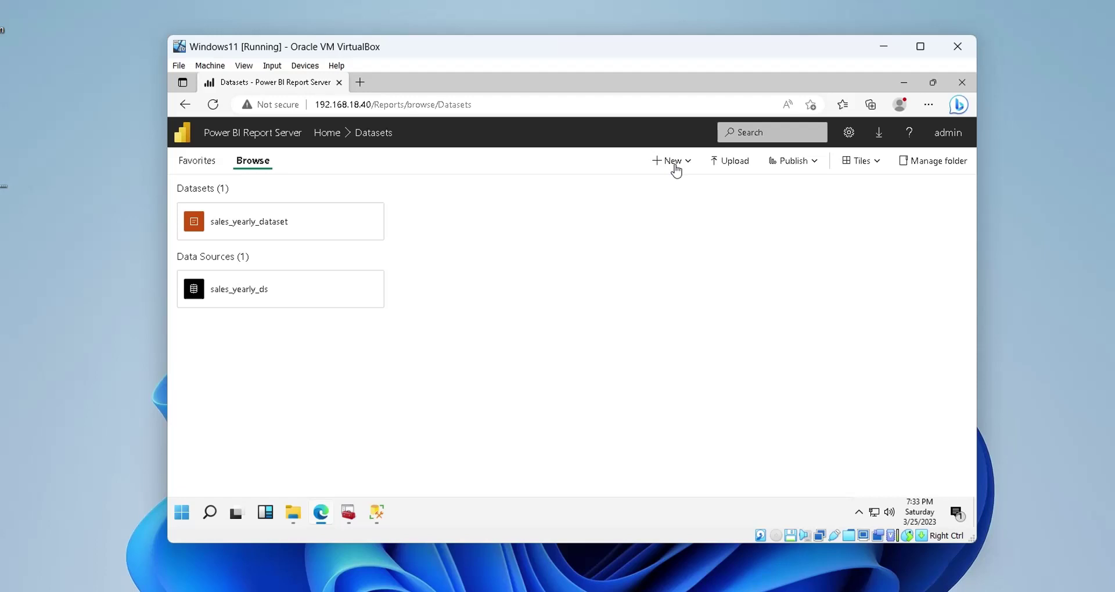
Start a new KPI named Sales with the General value format
left_click(671, 161)
left_click(698, 208)
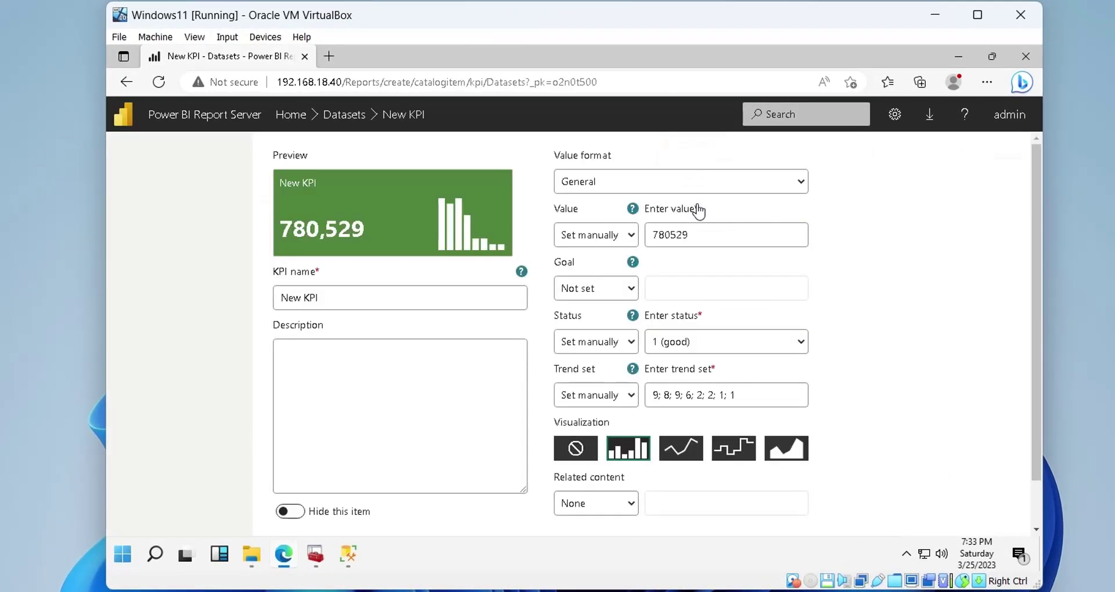
left_click(699, 190)
left_click(699, 192)
left_click(416, 299)
left_click_drag(416, 299, 161, 296)
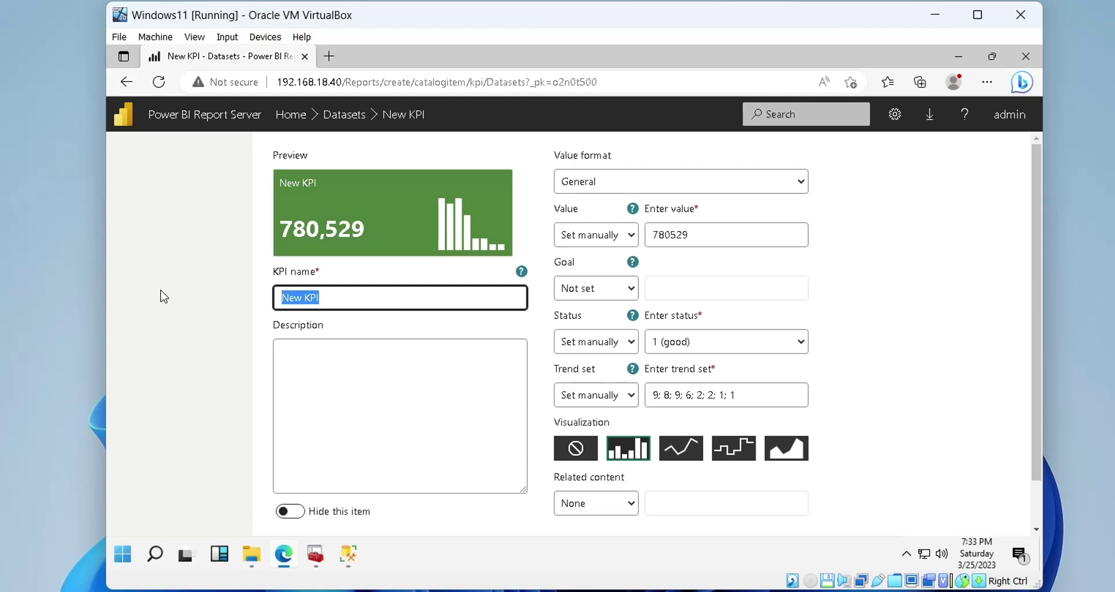
type("SA")
type("ales")
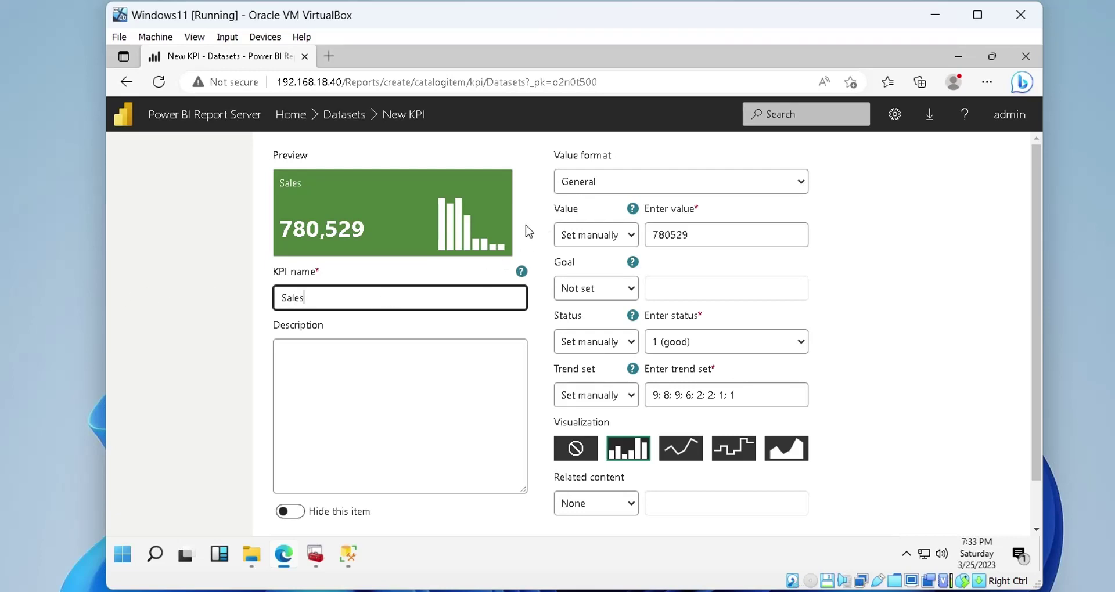
left_click(638, 186)
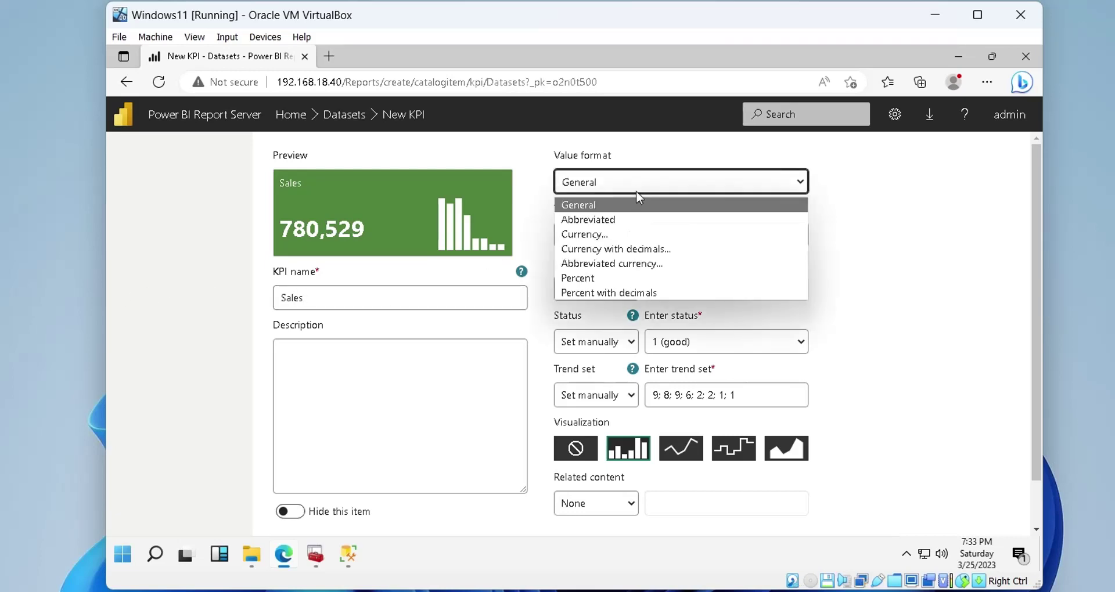
left_click(668, 194)
Take the KPI value from sales_yearly_dataset's sales column, aggregated as Last
left_click(604, 241)
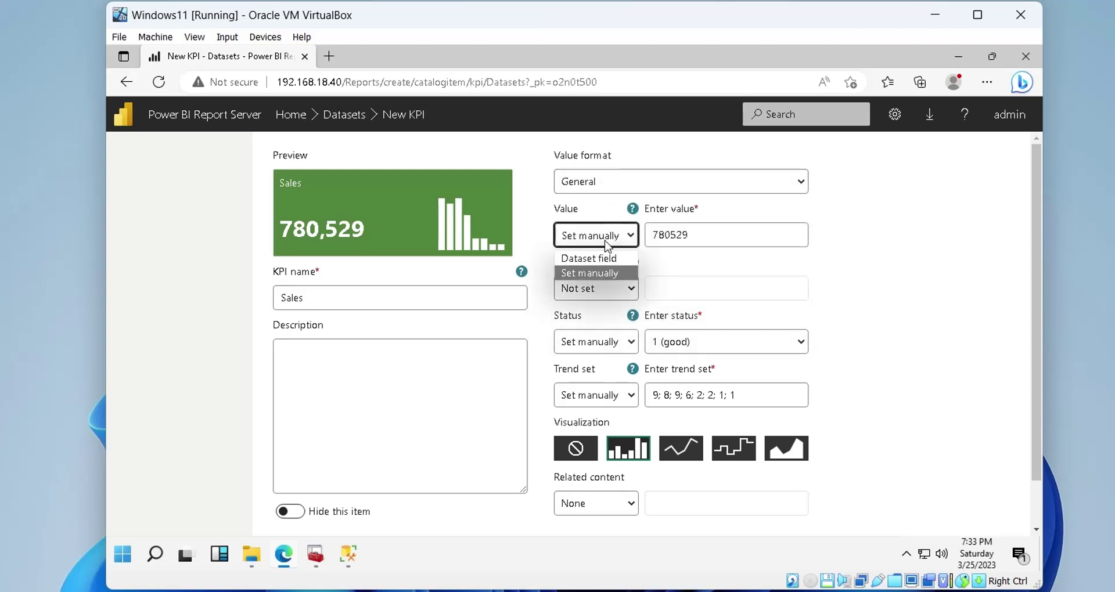
left_click(601, 256)
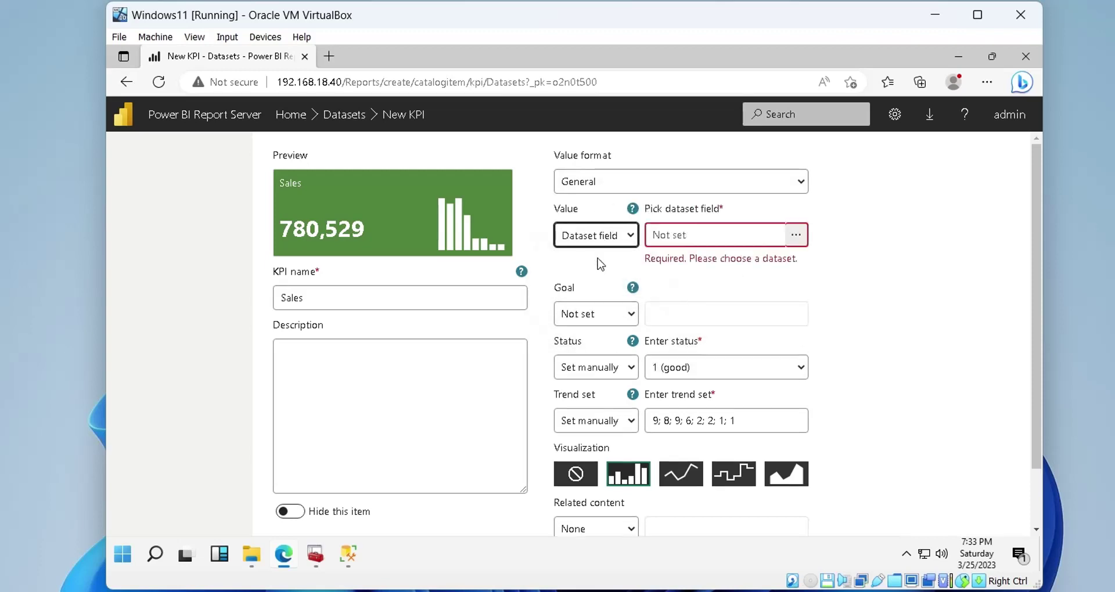
left_click(795, 235)
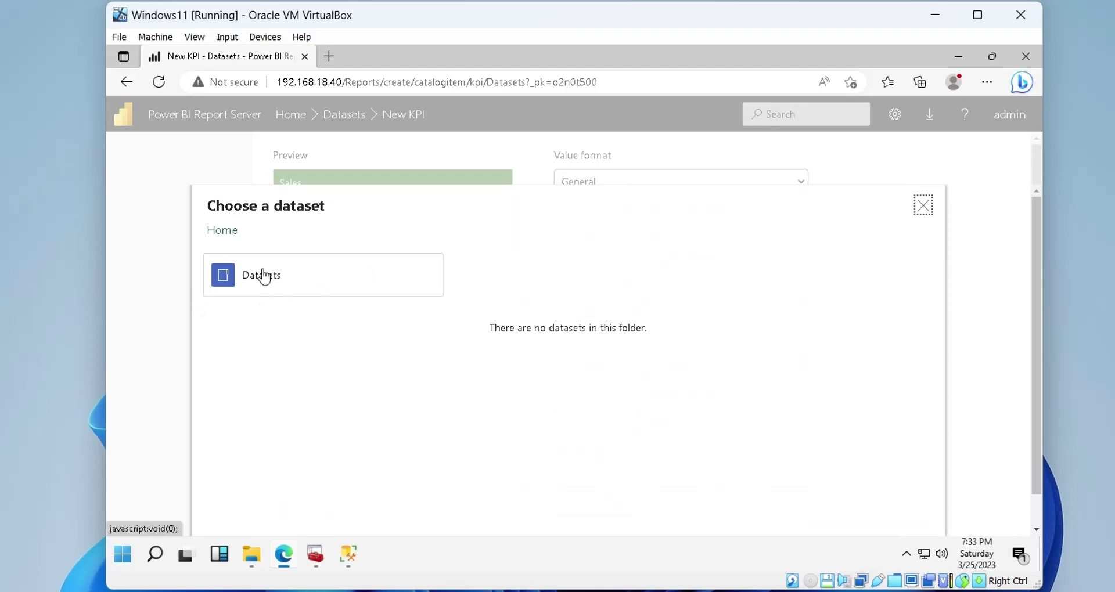
left_click(263, 276)
left_click(301, 295)
left_click(301, 296)
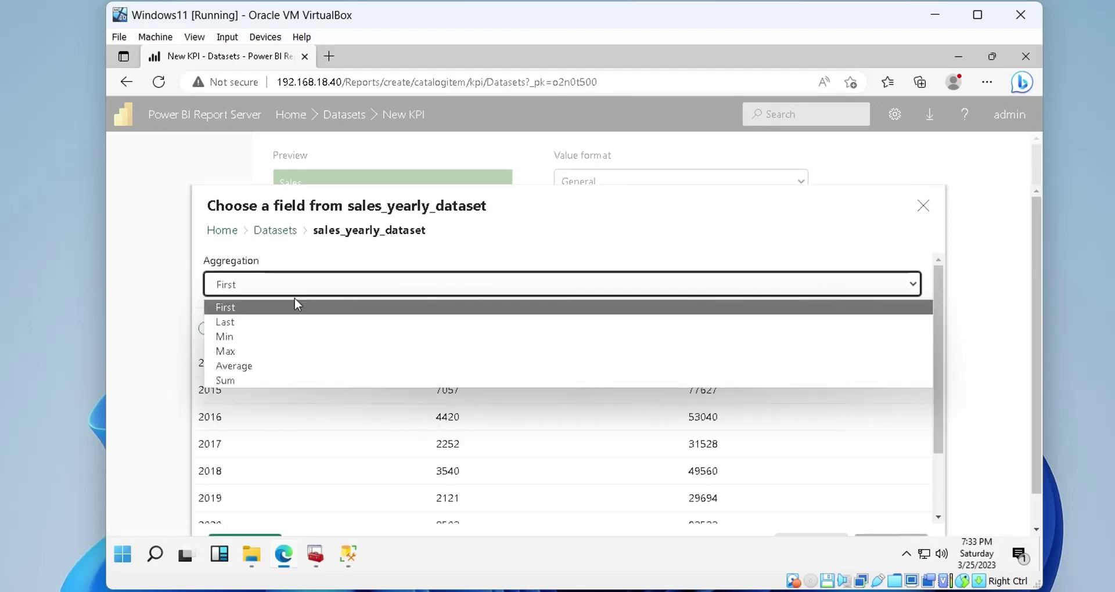
left_click(273, 325)
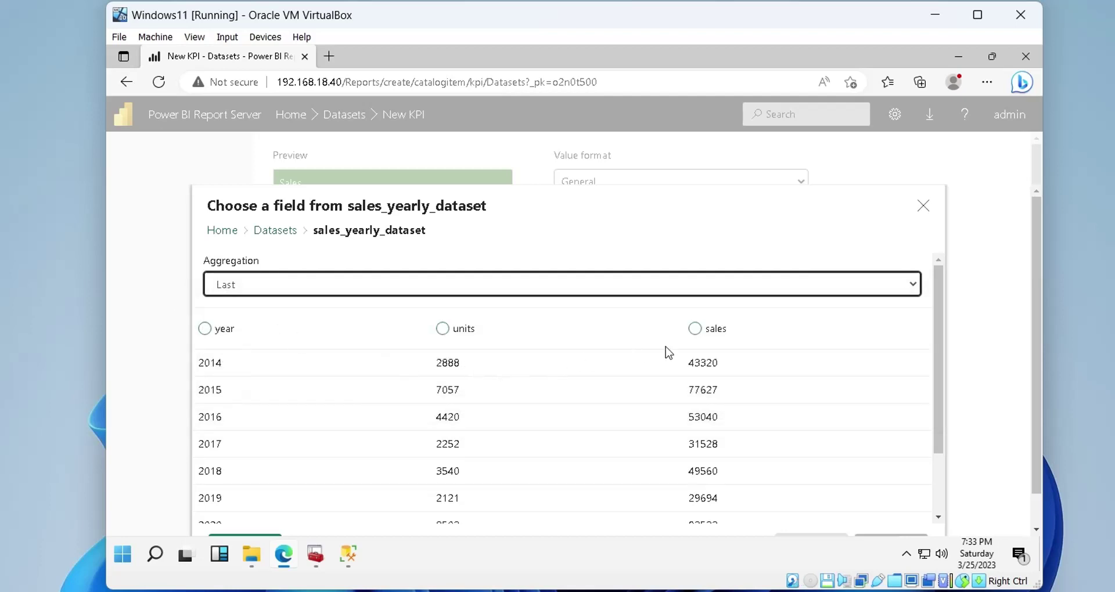
left_click(695, 329)
scroll(834, 414, "down", 2)
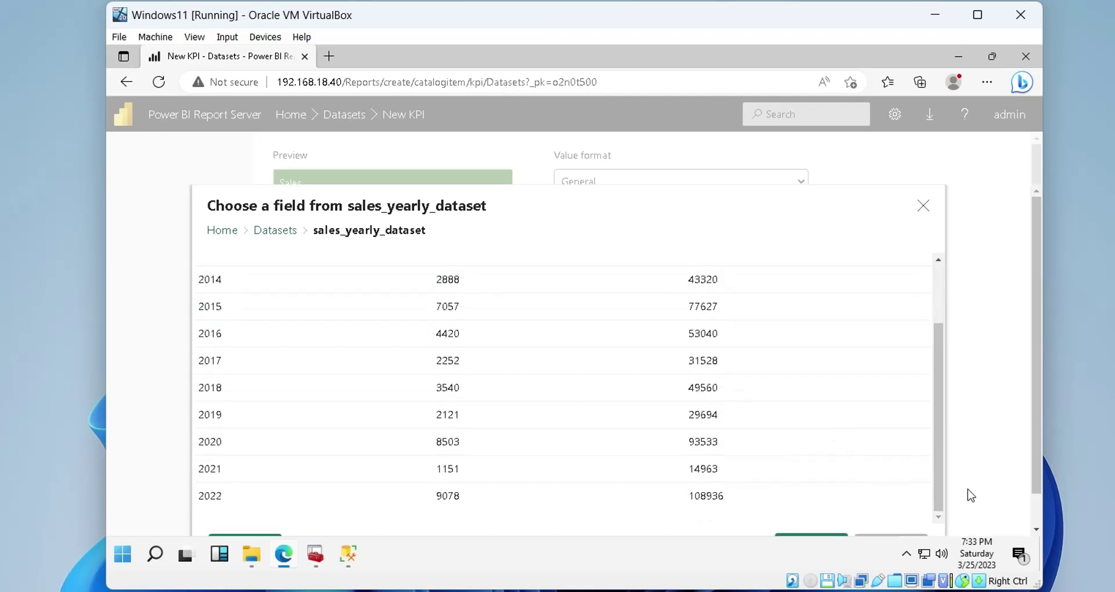
scroll(968, 495, "down", 1)
left_click(811, 511)
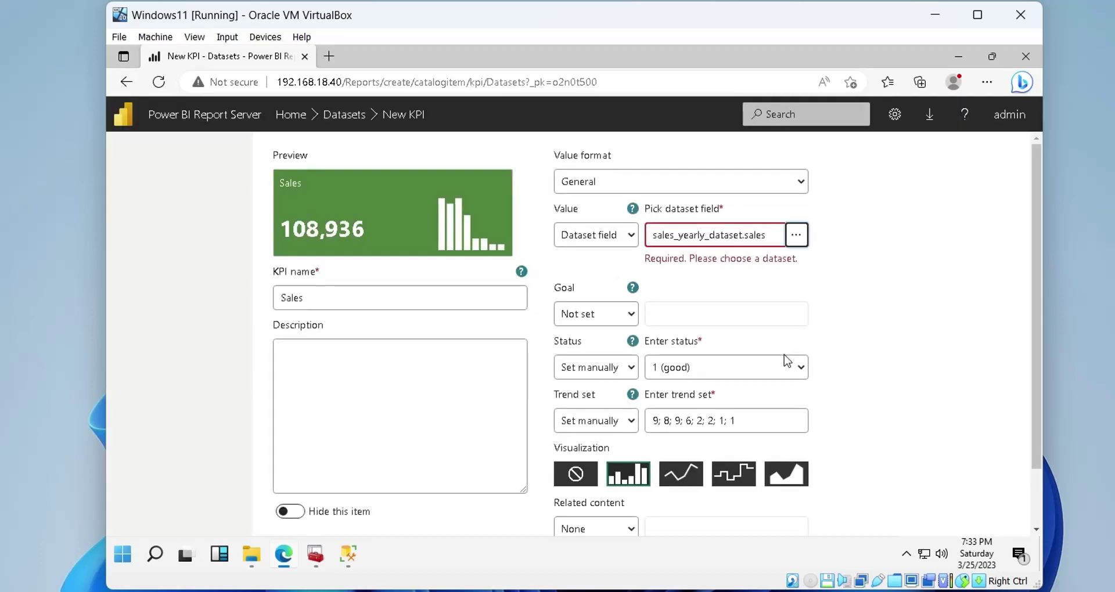
Set the KPI goal manually to 100000, leaving the status unchanged
left_click(598, 319)
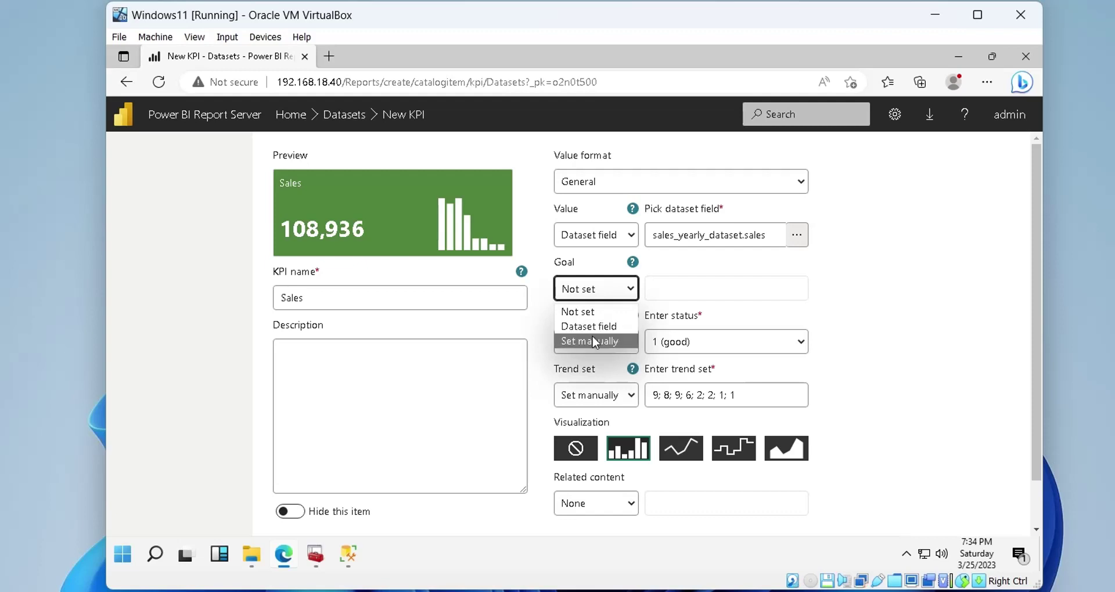
left_click(590, 367)
left_click(662, 292)
type("1")
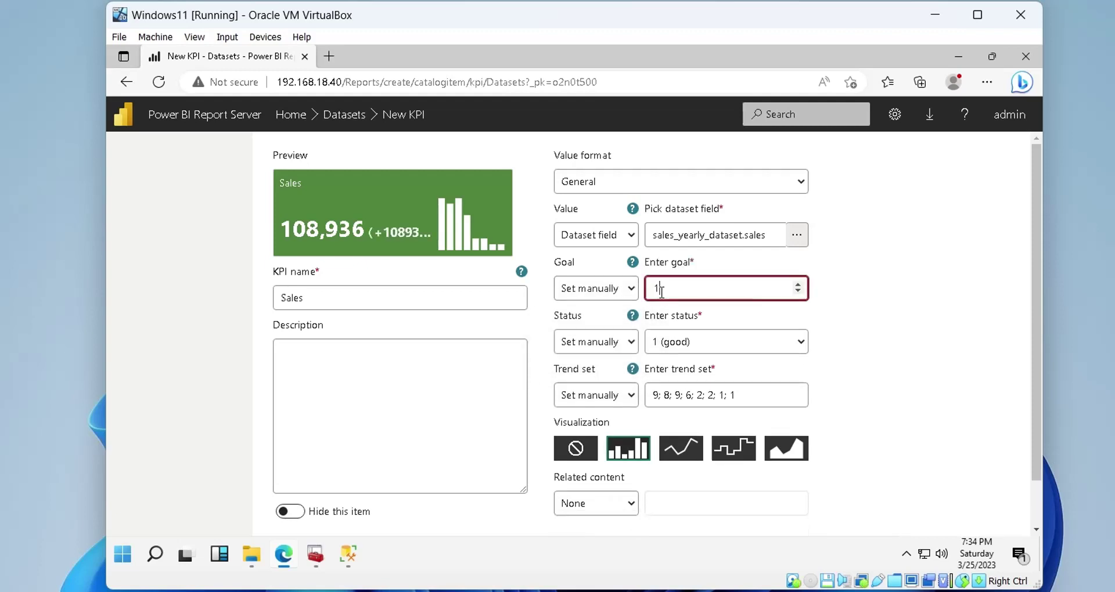
type("10000")
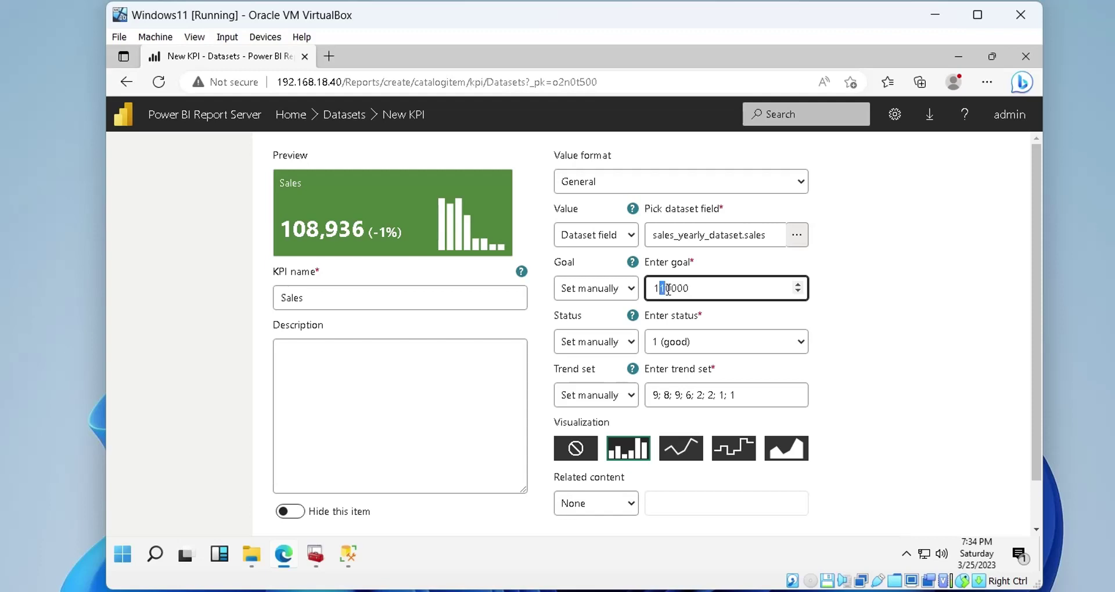
type("0")
left_click(624, 343)
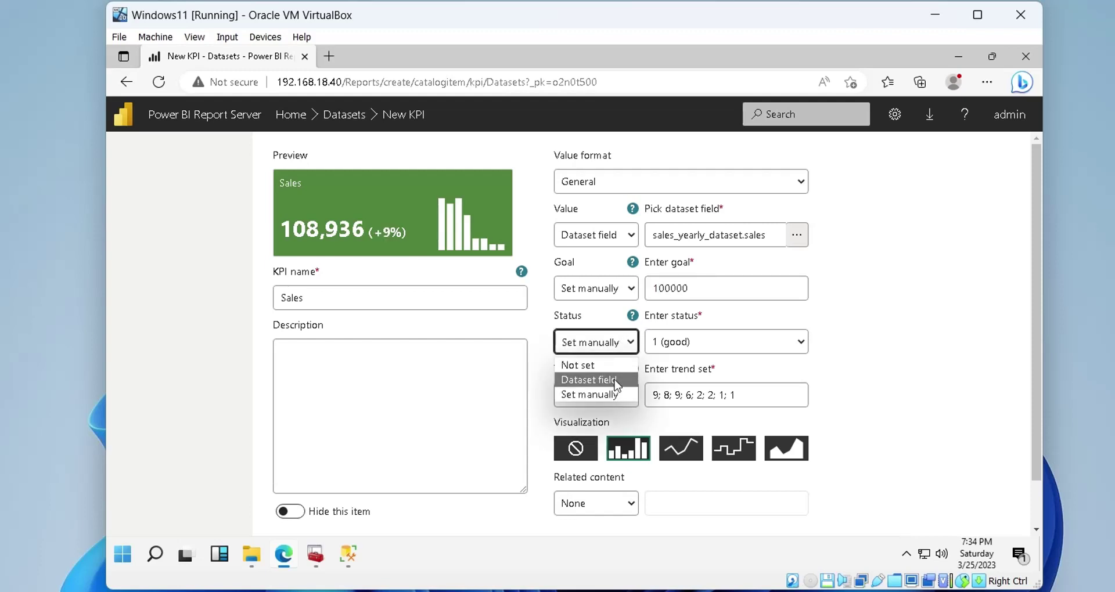
left_click(1004, 364)
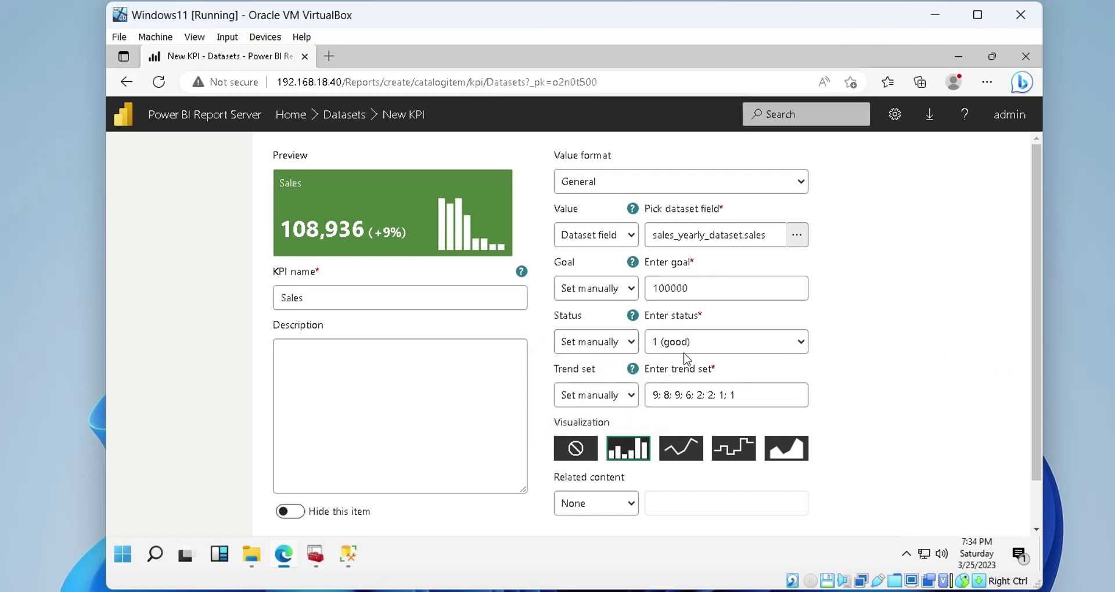
Take the KPI trend from the sales column of sales_yearly_dataset
left_click(604, 395)
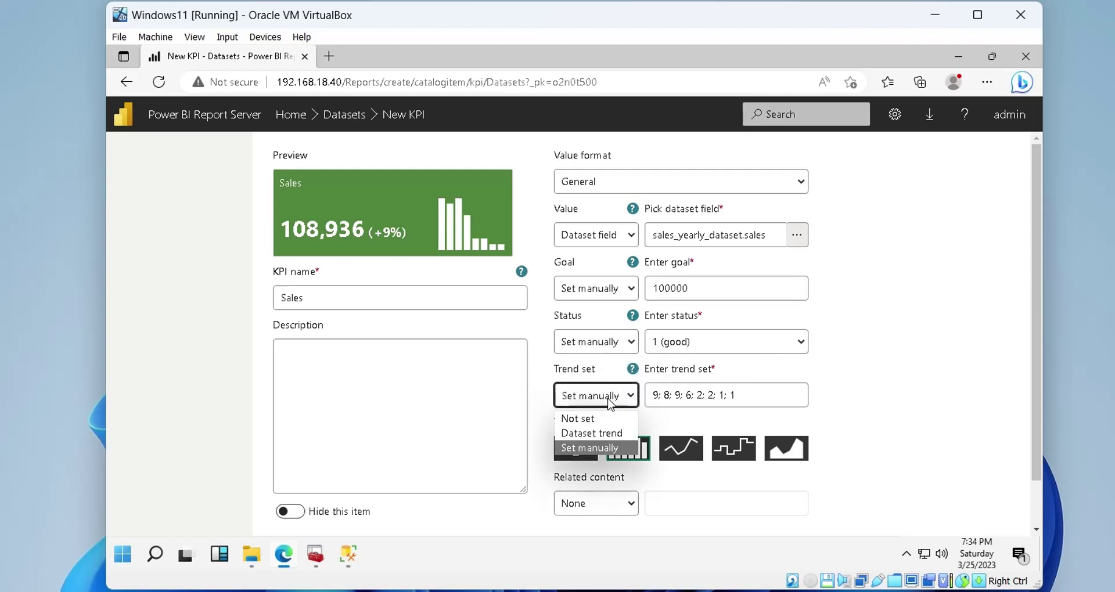
left_click(604, 433)
left_click(795, 395)
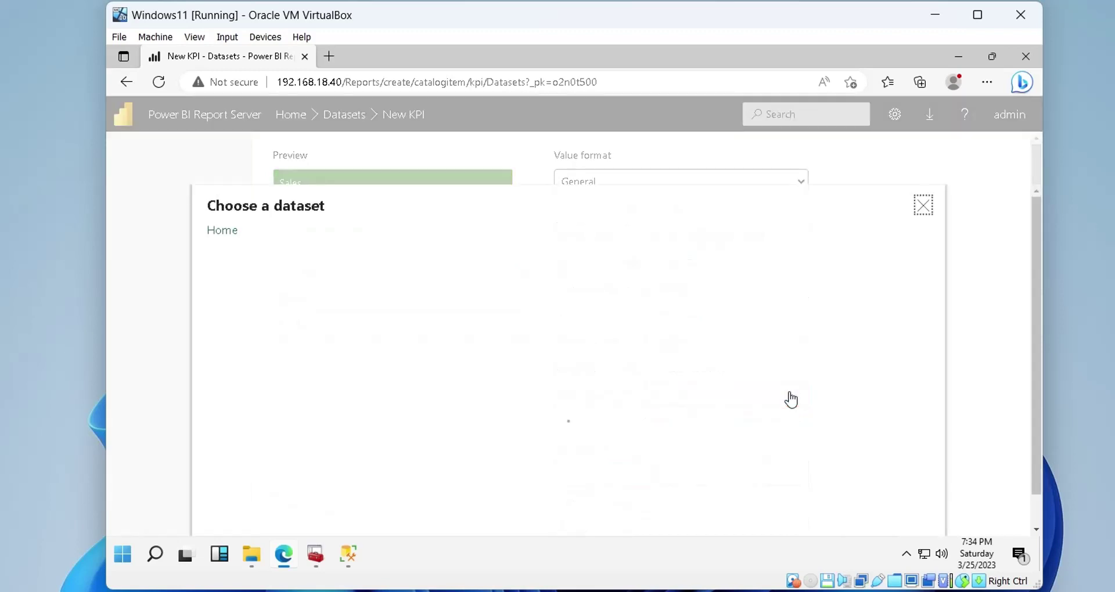
left_click(298, 281)
left_click(299, 283)
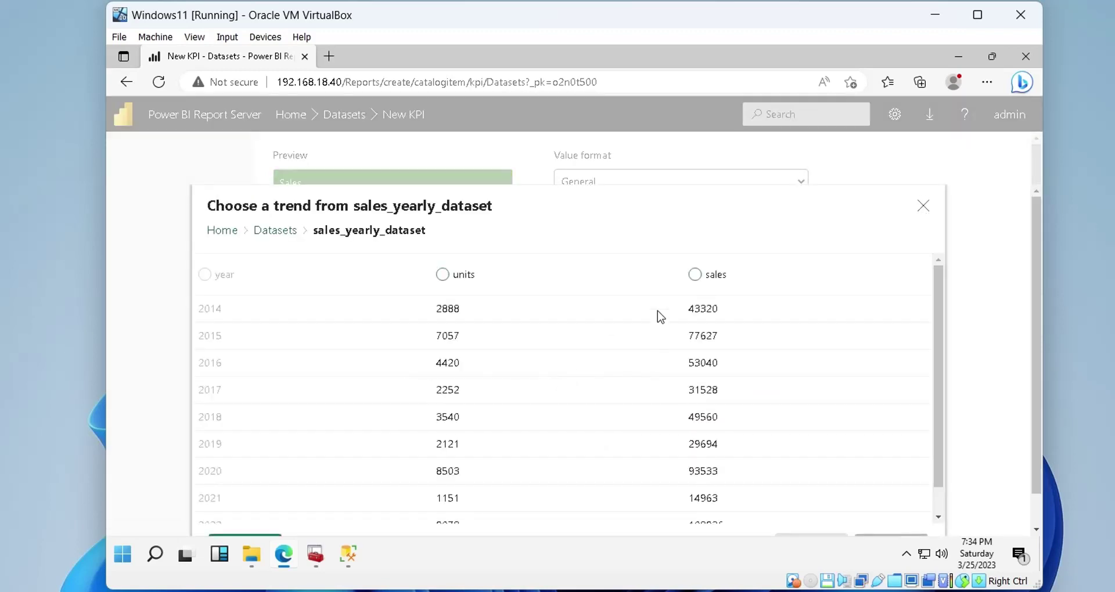
left_click(695, 277)
scroll(808, 389, "down", 1)
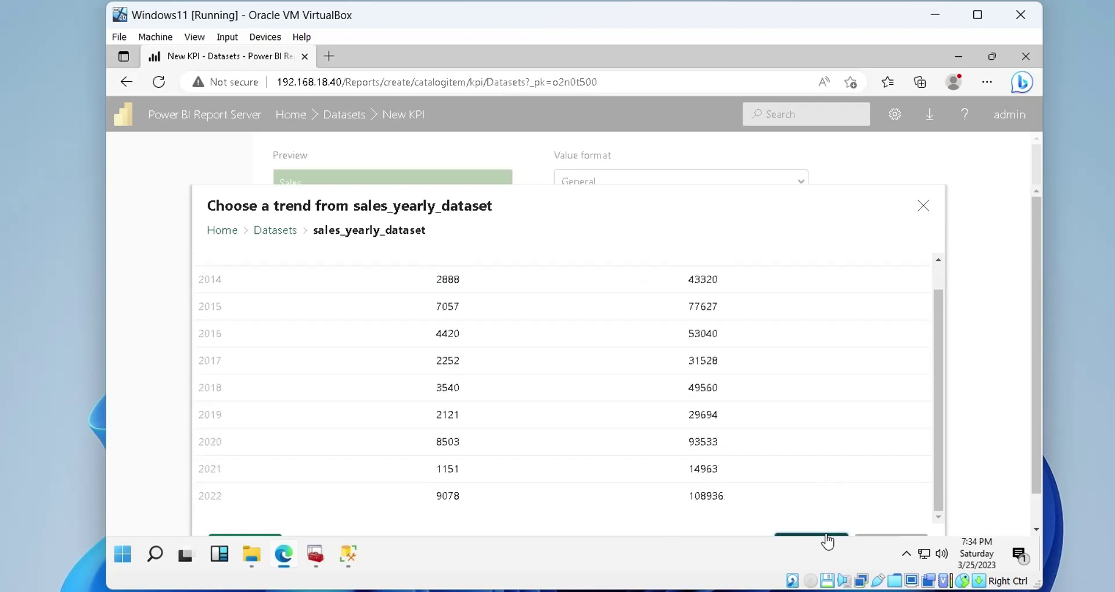
left_click(827, 543)
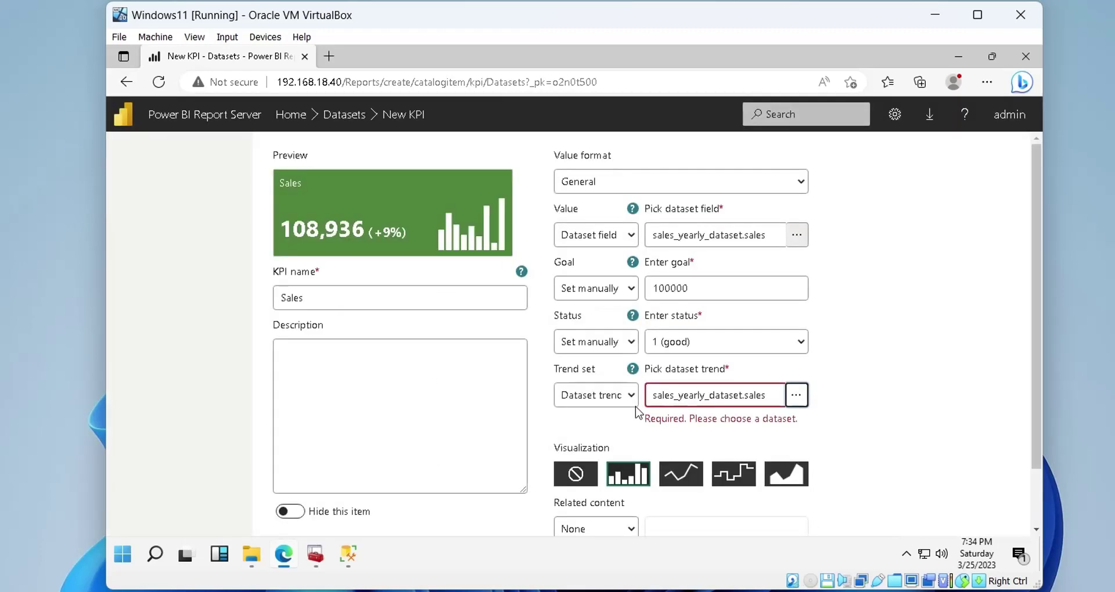
Compare trend chart styles, keep the bar visualization, and create the Sales KPI
scroll(904, 392, "down", 1)
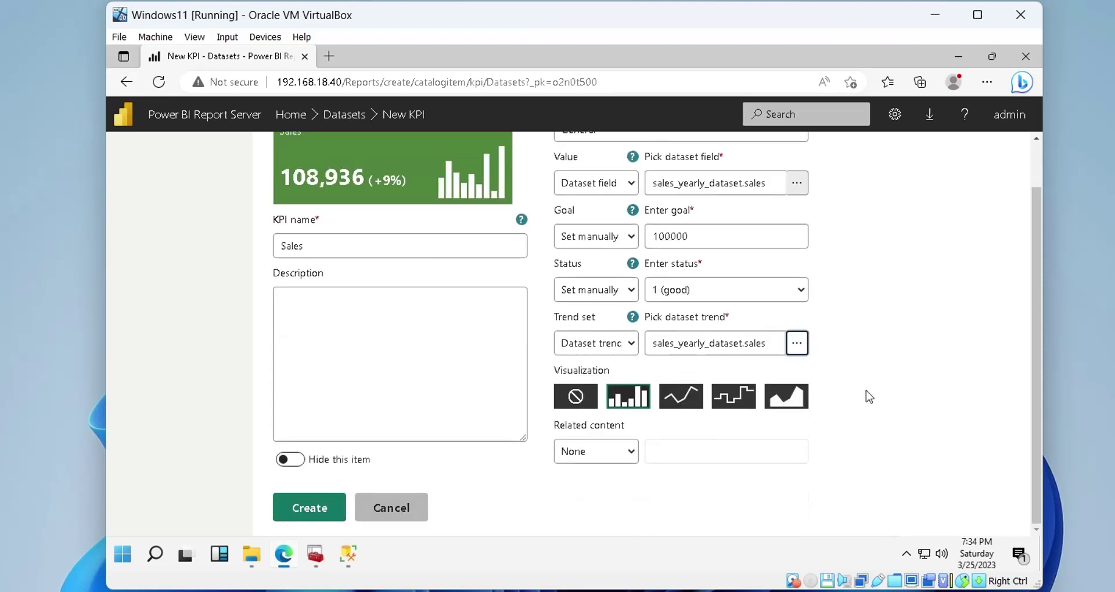
left_click(687, 408)
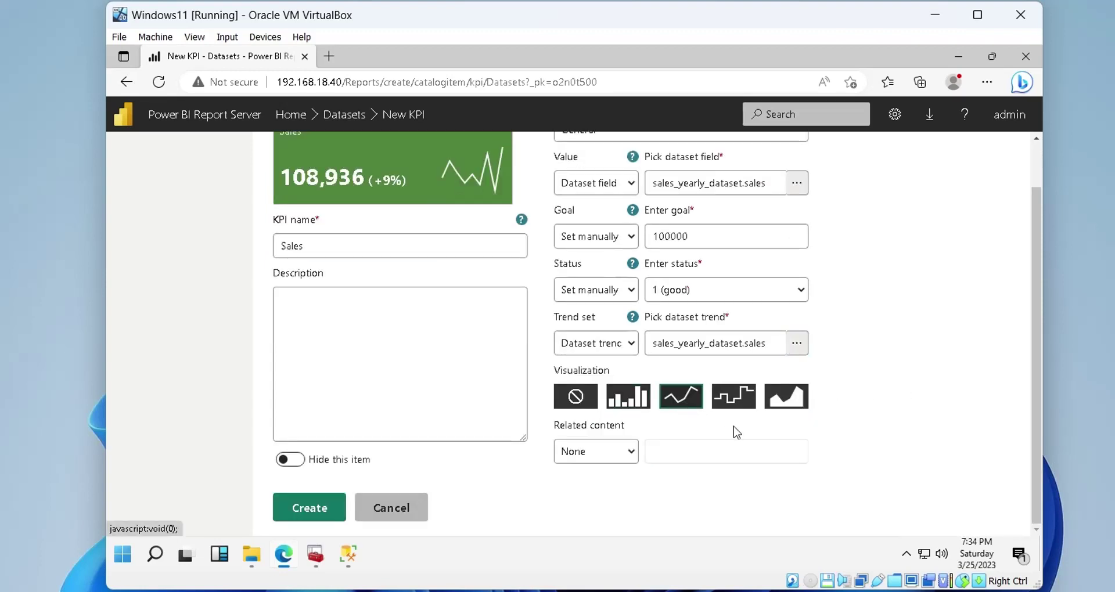
scroll(733, 426, "up", 1)
left_click(626, 455)
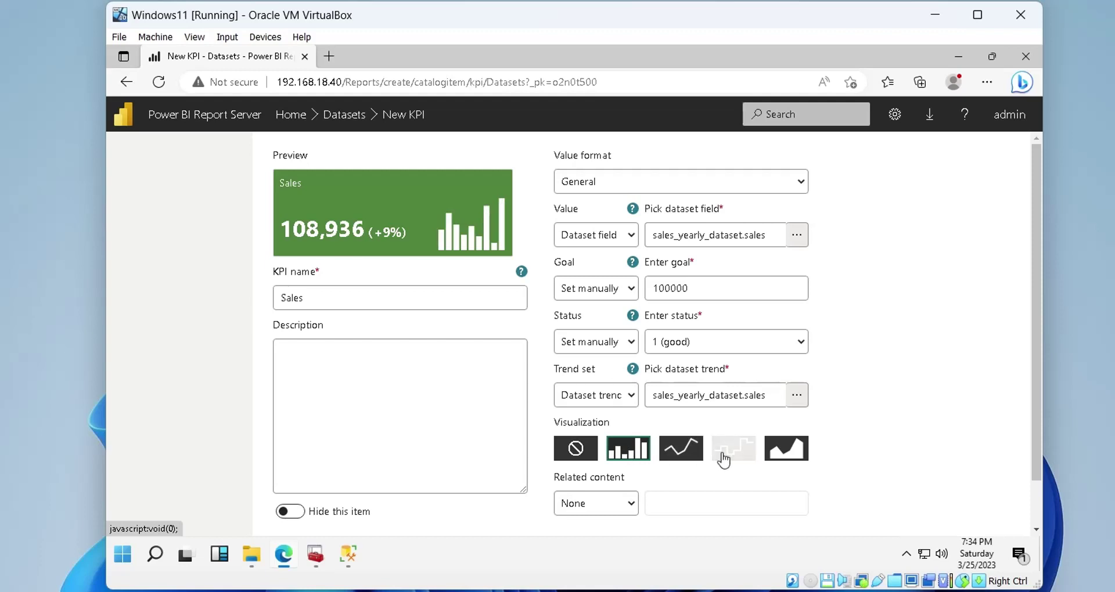
left_click(733, 457)
left_click(797, 460)
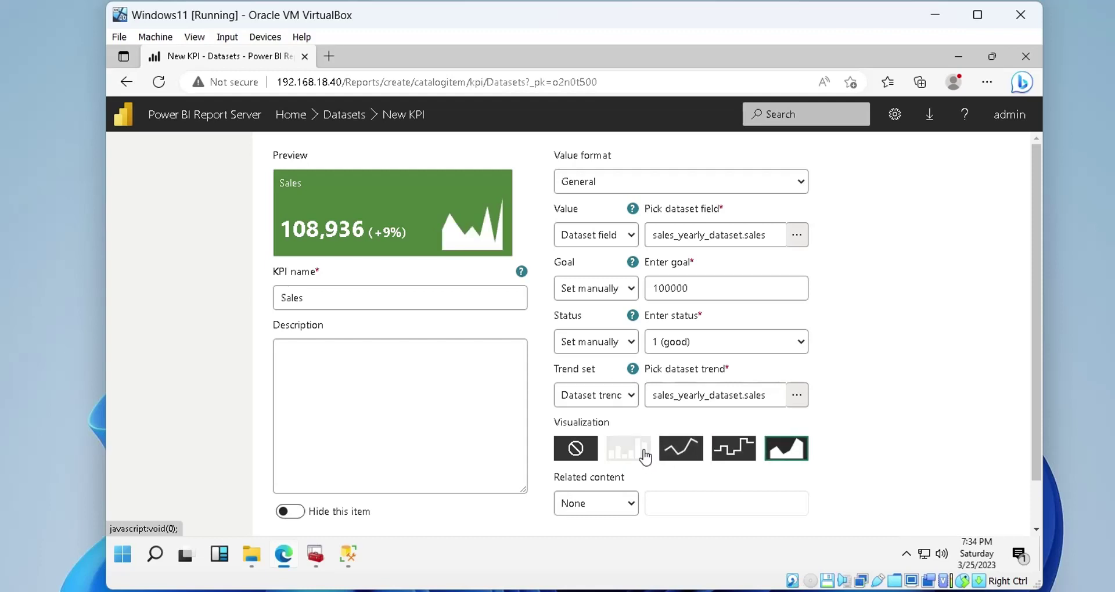
left_click(638, 452)
scroll(598, 364, "down", 1)
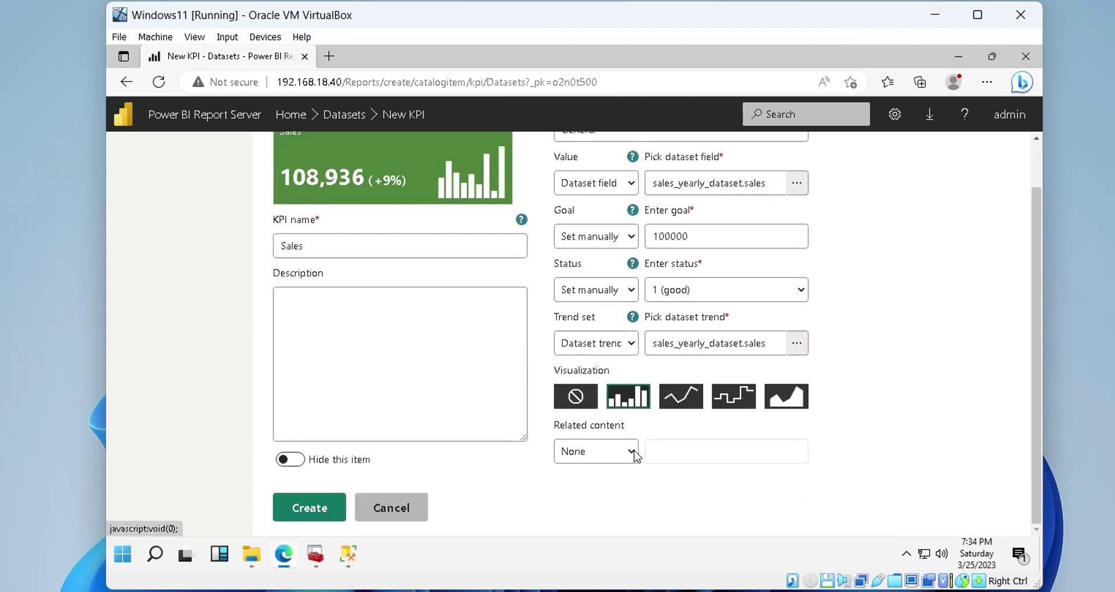
left_click(302, 506)
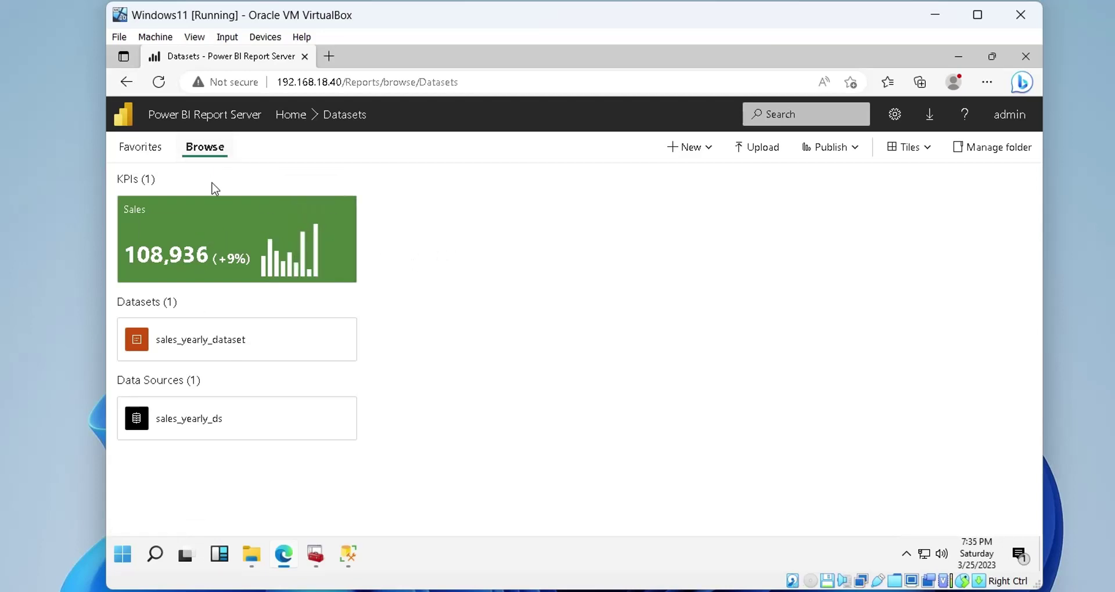
Move the Sales KPI from the Datasets folder into the Home folder
left_click(312, 279)
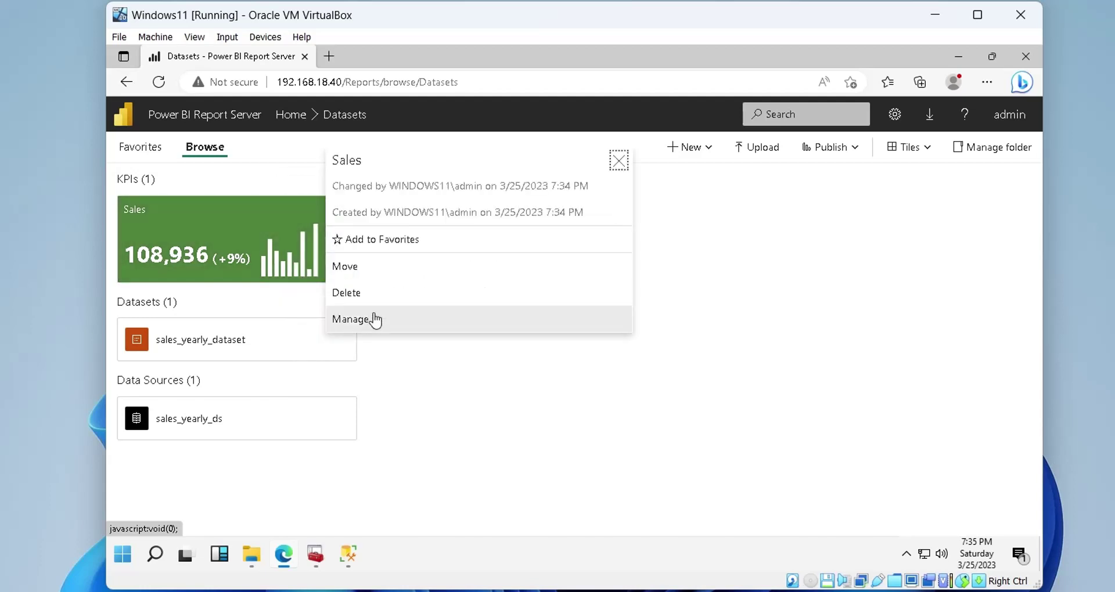
left_click(354, 269)
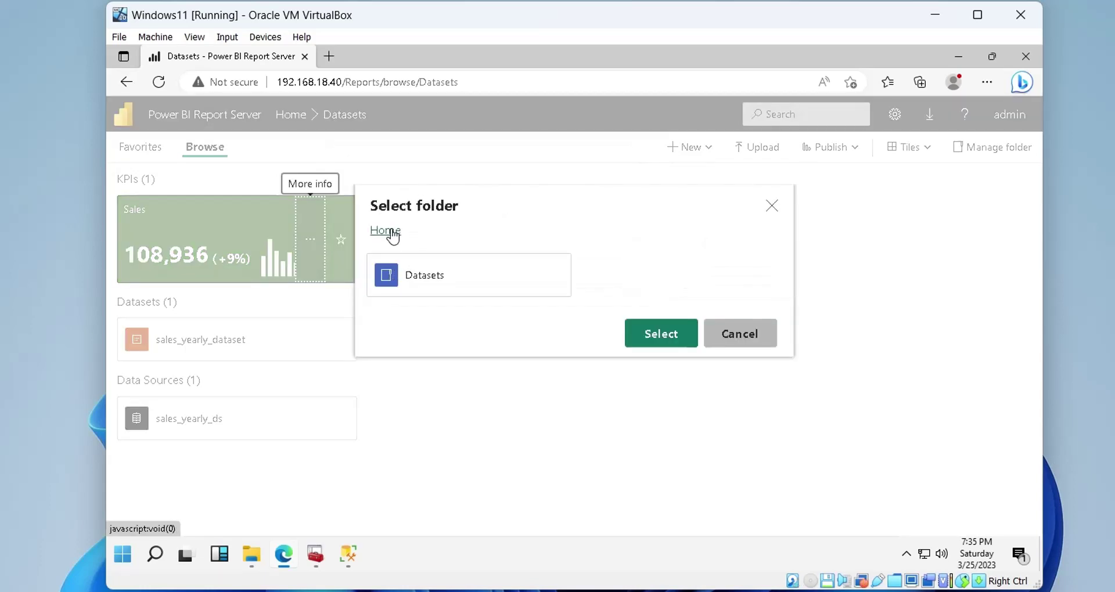
left_click(658, 333)
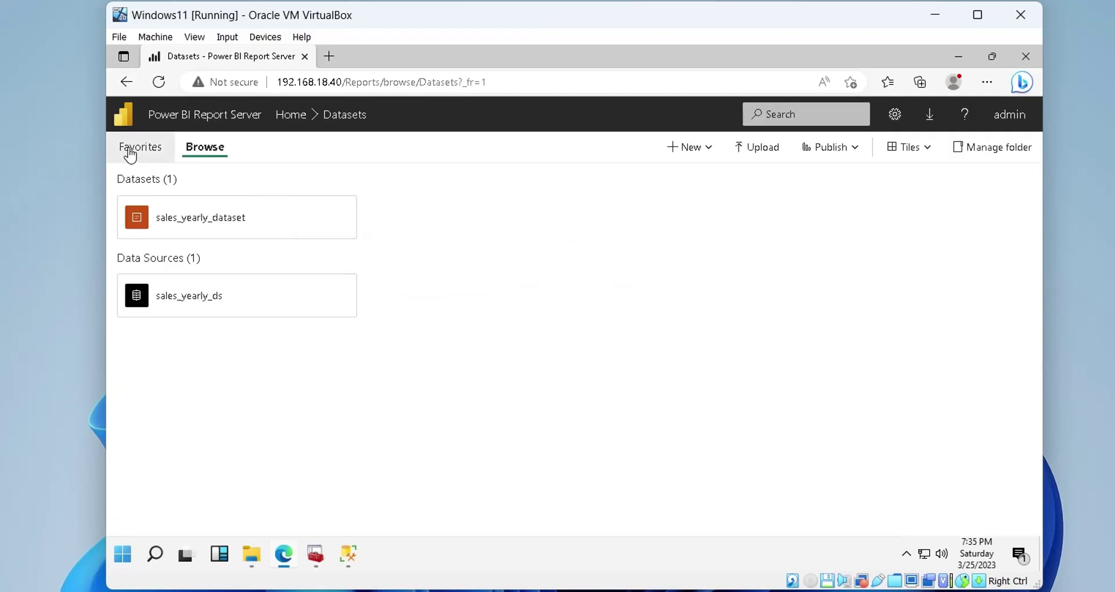
Check that the Home folder shows the Sales KPI tile (108,936, +9%)
left_click(127, 150)
left_click(194, 152)
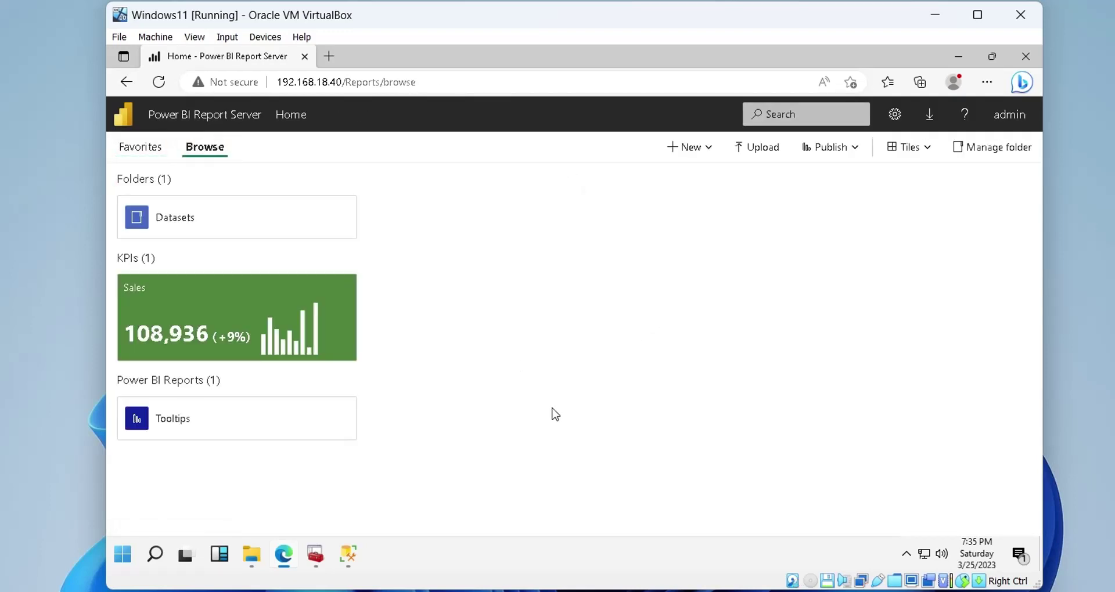
left_click(253, 323)
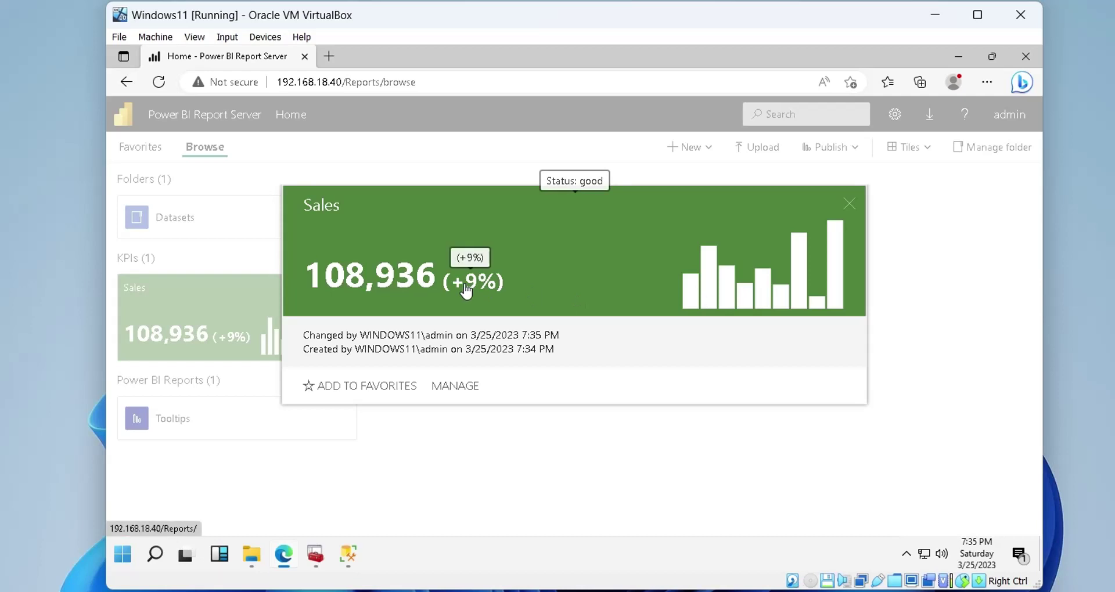
left_click(618, 464)
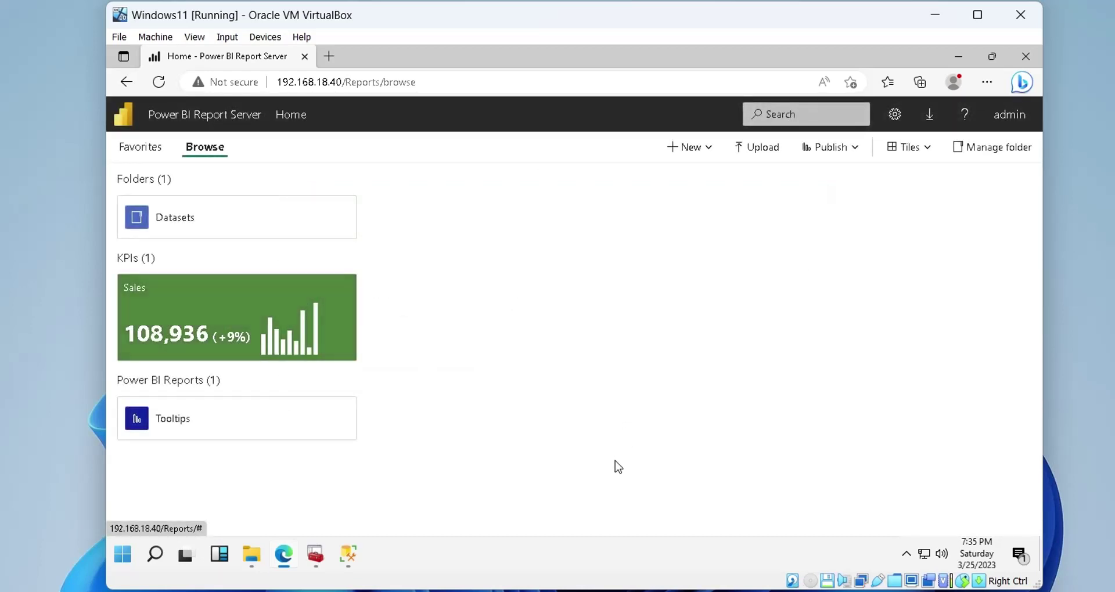